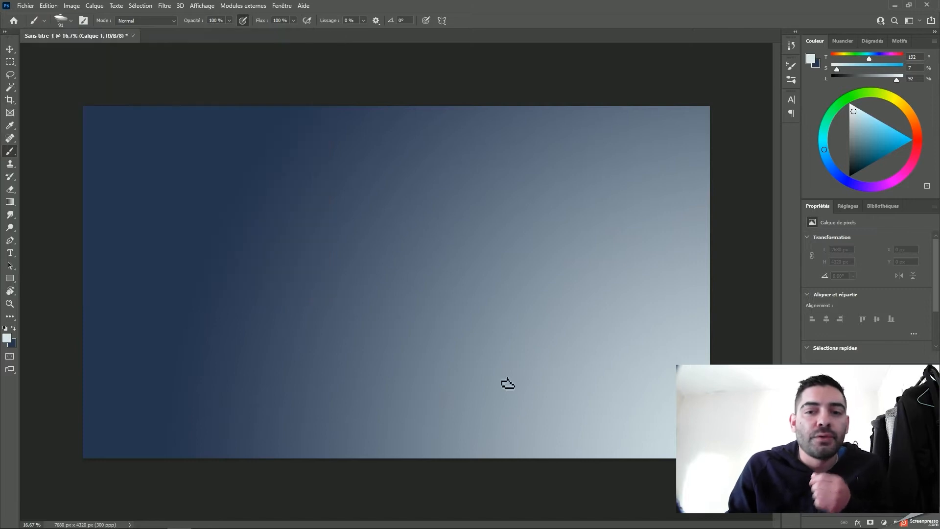
- Paint rough rock strokes on the light right side of the canvas in grey-blue (hue 213, saturation 20, brightness 57)
drag(661, 301, 651, 321)
drag(703, 235, 658, 258)
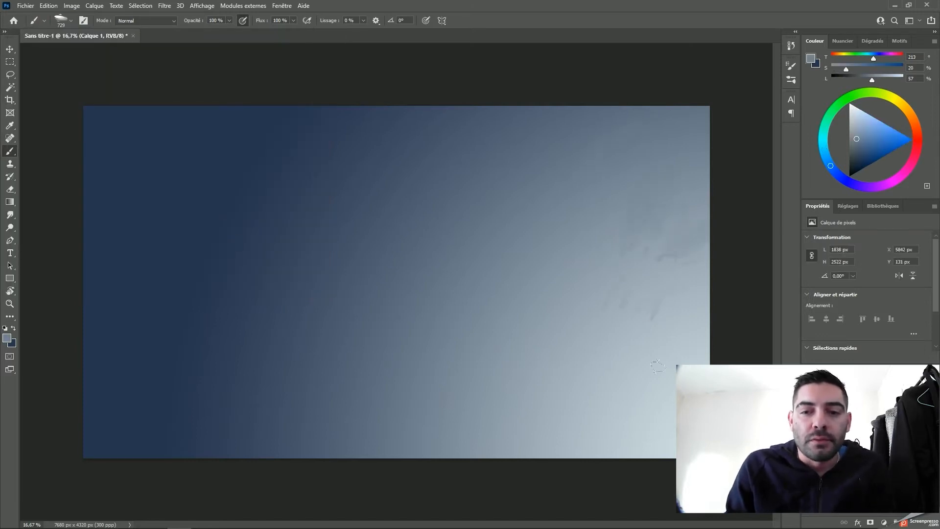
drag(595, 318, 590, 441)
drag(628, 321, 614, 420)
drag(642, 343, 653, 451)
- Paint diagonal rock streaks from the centre to the upper right of the background, using darker blues sampled from the gradient
alt+click(473, 208)
drag(566, 232, 548, 350)
alt+click(313, 206)
drag(538, 246, 521, 330)
drag(568, 249, 527, 379)
drag(607, 168, 499, 367)
drag(470, 337, 462, 366)
drag(706, 201, 675, 216)
alt+click(294, 196)
drag(461, 126, 375, 314)
- Add dark blue shadow strokes (hue 219, saturation 35, brightness 19) to the rock along the upper edge, centre and lower left
click(853, 164)
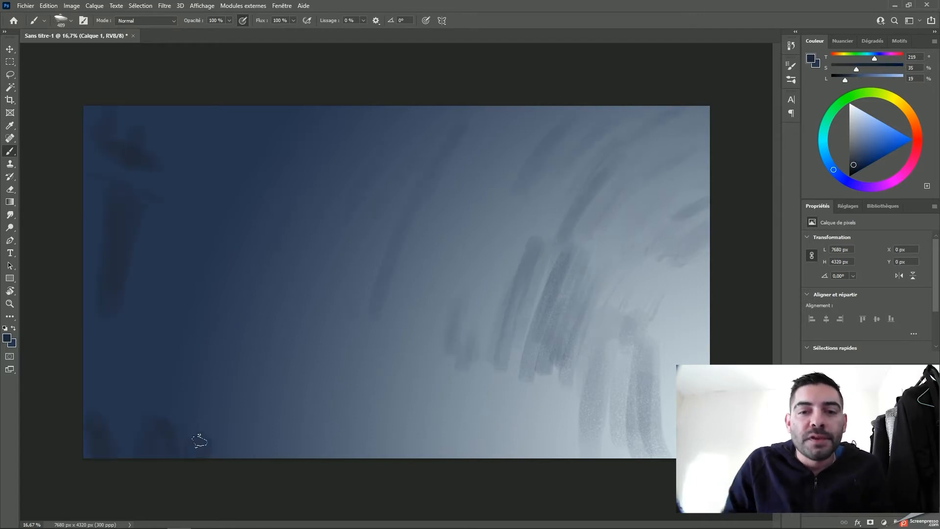
right_click(509, 224)
drag(495, 262, 480, 313)
drag(523, 117, 485, 155)
drag(602, 114, 564, 143)
drag(705, 110, 601, 151)
drag(622, 110, 585, 136)
drag(269, 414, 342, 453)
drag(252, 240, 231, 313)
- Add thin lighter rock edges on the dark left side, using a smaller brush and a sampled lighter blue
alt+click(338, 294)
alt+right_click(196, 337)
drag(85, 333, 155, 360)
key(ctrl+z)
alt+right_click(240, 354)
drag(209, 264, 201, 379)
drag(248, 289, 238, 377)
drag(282, 303, 262, 404)
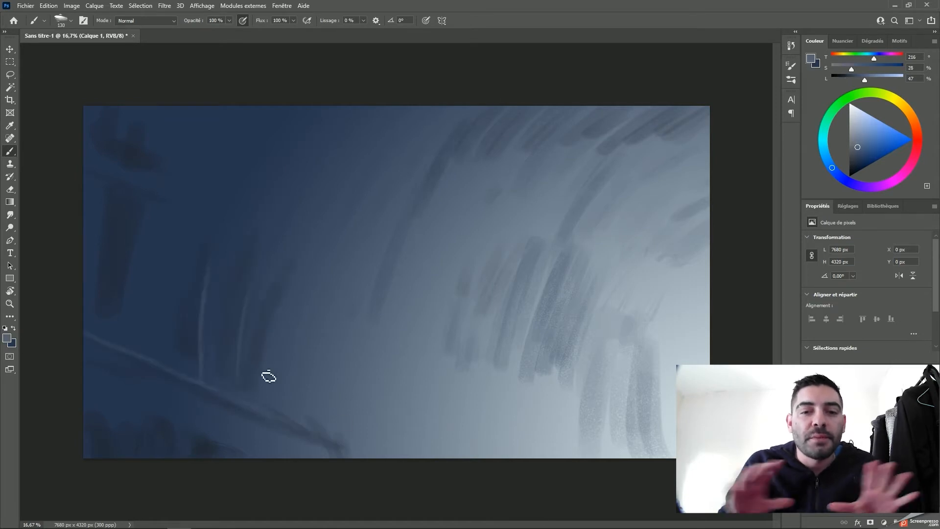
- Sketch the large pointed ear and the side of the neck in black on the croquis layer with a size 20 brush
click(71, 21)
click(228, 154)
key(Return)
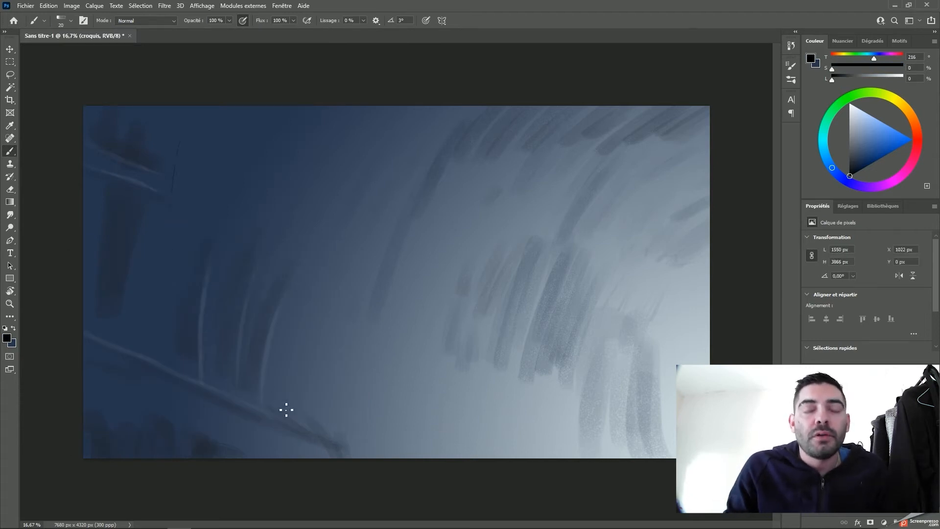
drag(564, 157, 520, 242)
drag(512, 246, 475, 317)
drag(555, 123, 560, 178)
drag(505, 255, 563, 277)
- Sketch the shoulder line, the jaw and the chest line below the chin, undoing the last unwanted stroke
drag(631, 300, 703, 364)
drag(526, 271, 667, 328)
drag(377, 425, 438, 451)
drag(424, 382, 378, 425)
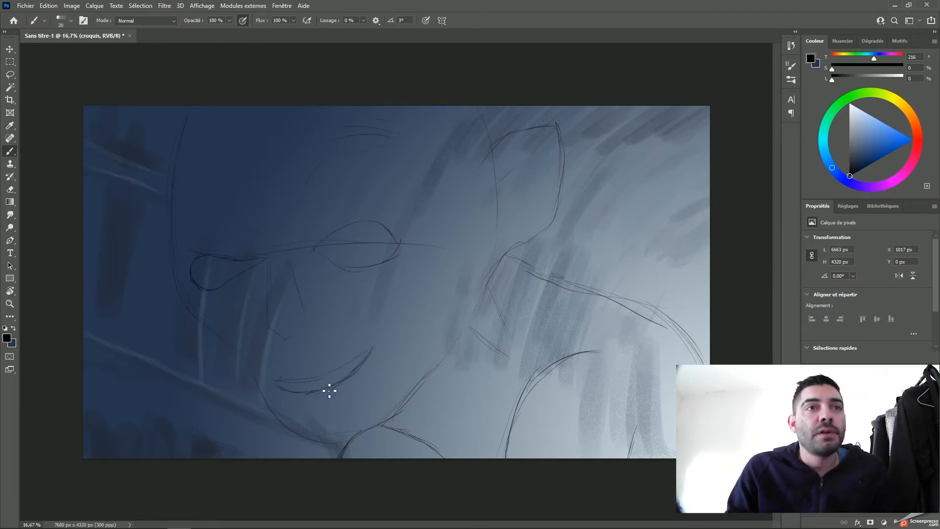
key(ctrl+z)
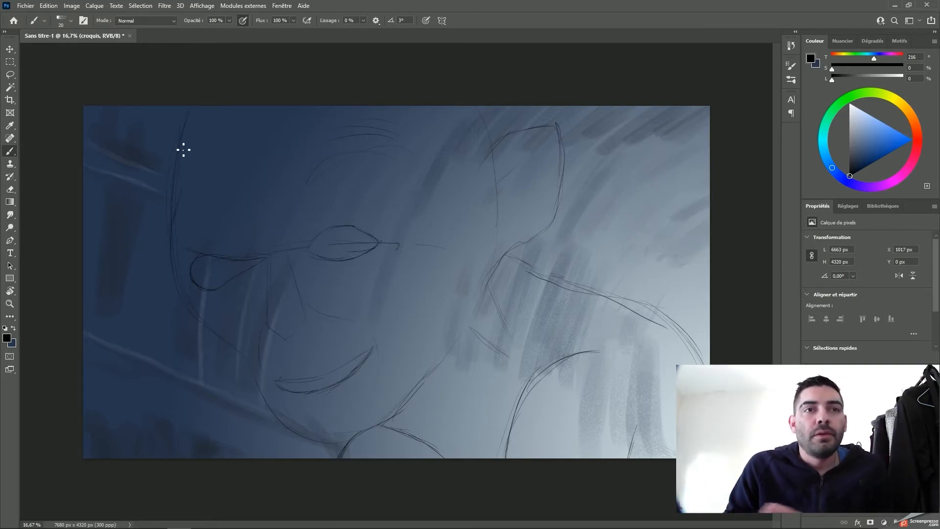
- Erase the lower curve of the left eye in the sketch and redraw the eye narrower
key(e)
key(b)
key(e)
drag(193, 274, 259, 267)
key(b)
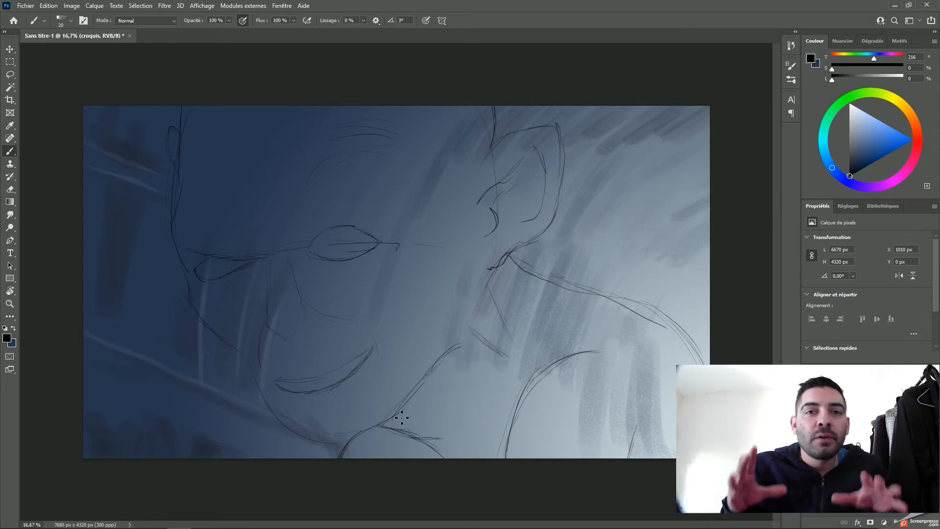
- Erase the construction lines across both eyes and refine the sketch with irises, the nose and pointed teeth
key(e)
mouse_move(196, 269)
mouse_down()
mouse_move(227, 275)
mouse_move(294, 249)
mouse_up()
drag(329, 244, 366, 243)
key(b)
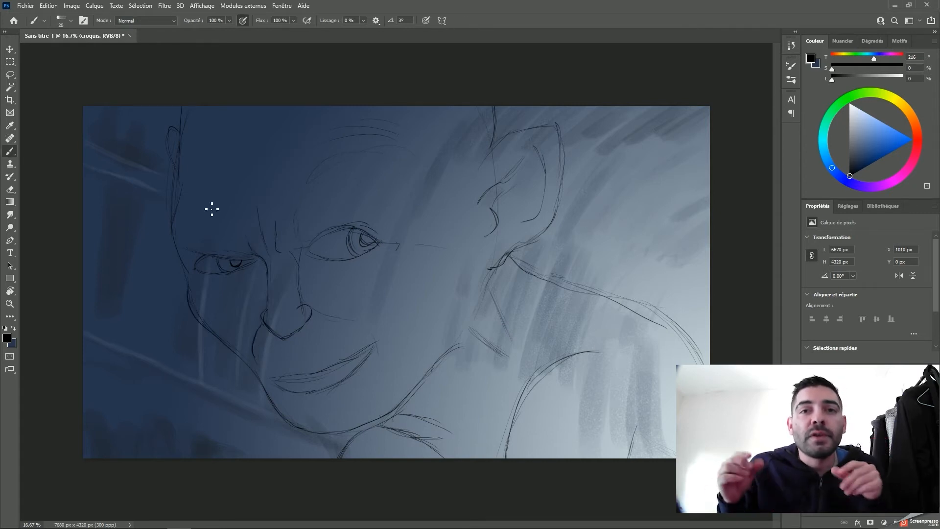
key(e)
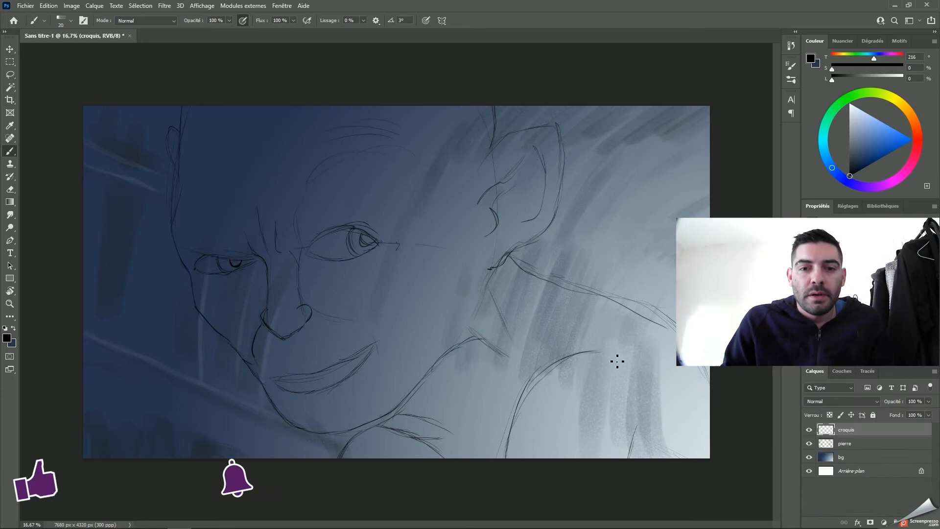
key(b)
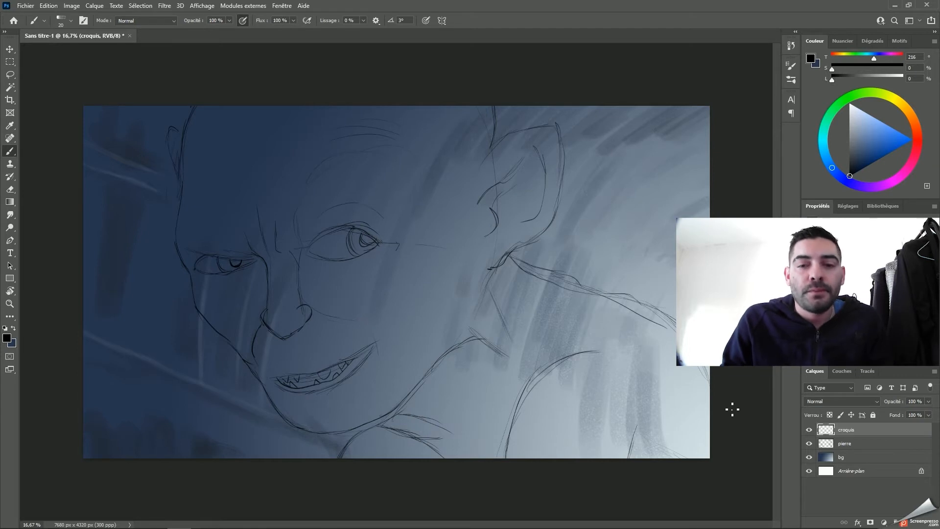
- Flip the canvas horizontally, then select part of the nose with the Lasso, adjust it with Free Transform and deselect
click(71, 6)
click(281, 149)
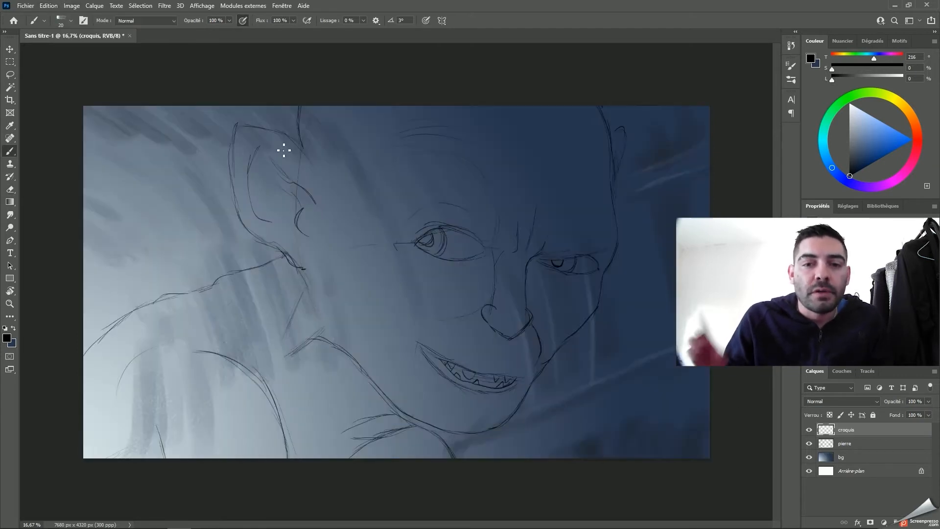
key(l)
mouse_move(492, 257)
mouse_down()
mouse_move(485, 331)
mouse_move(495, 253)
mouse_up()
key(ctrl+t)
drag(537, 317, 541, 318)
key(Return)
key(ctrl+d)
- Flip the canvas horizontally back to its original orientation
click(72, 6)
mouse_move(98, 97)
click(250, 139)
click(72, 6)
click(250, 140)
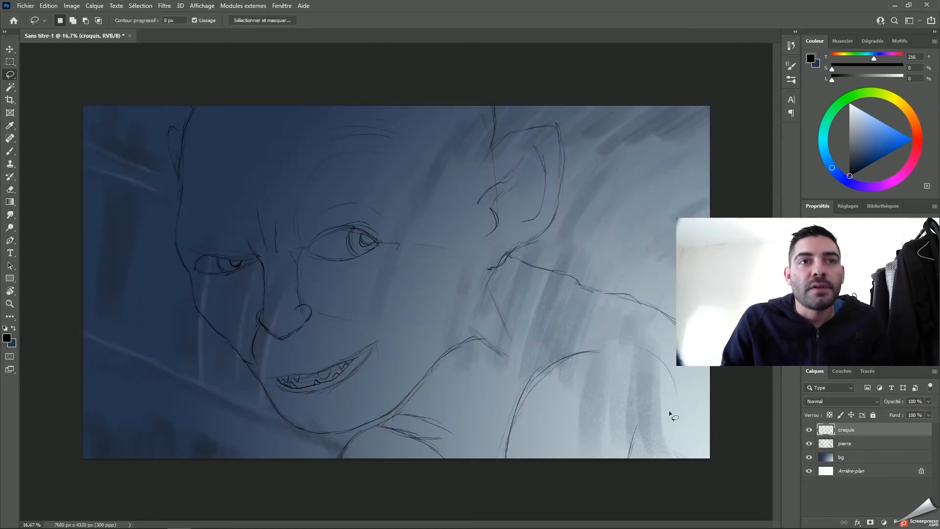
- Refine the sketch's hairline, brow wrinkles, cheek fold and neck lines, undoing the unwanted erasure
key(b)
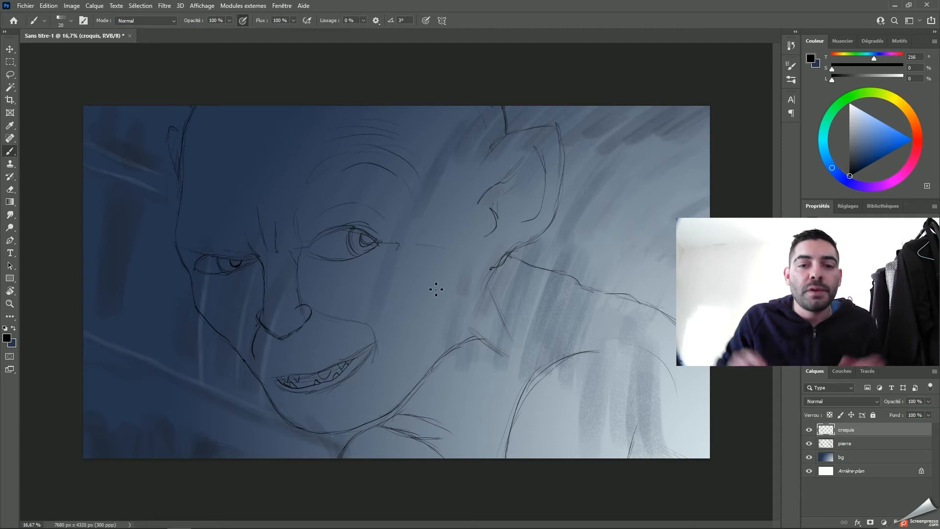
key(e)
key(ctrl+z)
key(b)
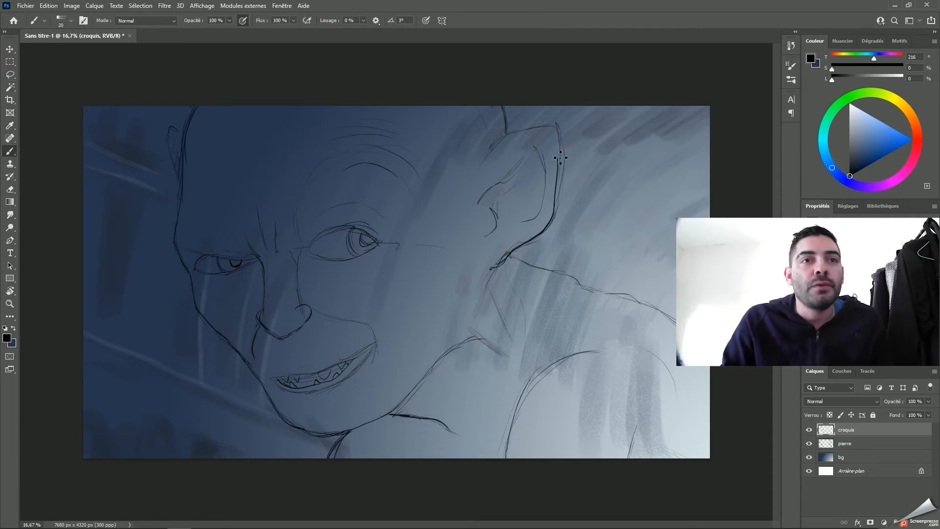
- Select the character's silhouette with the Magic Wand, fill it grey-blue (hue 216, saturation 20, brightness 56) on the base colo layer and deselect
key(w)
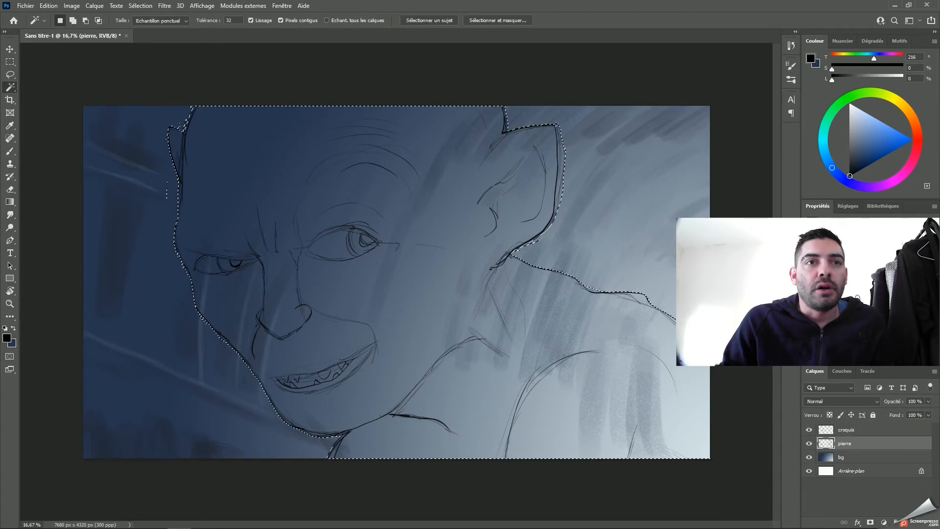
key(g)
key(shift+g)
click(7, 338)
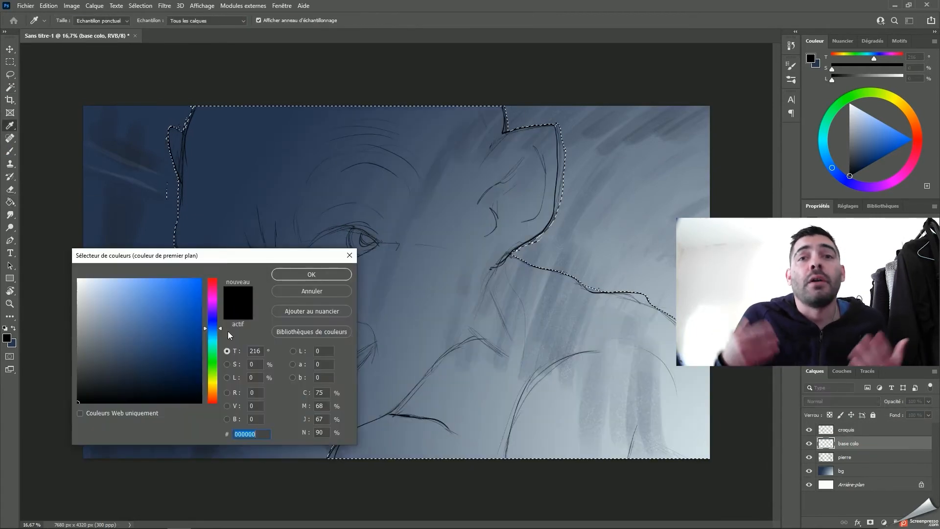
click(105, 333)
click(310, 272)
click(665, 387)
key(ctrl+d)
click(808, 429)
- Choose round tips for the eraser and the brush, and enlarge the brush to about 620 px
key(e)
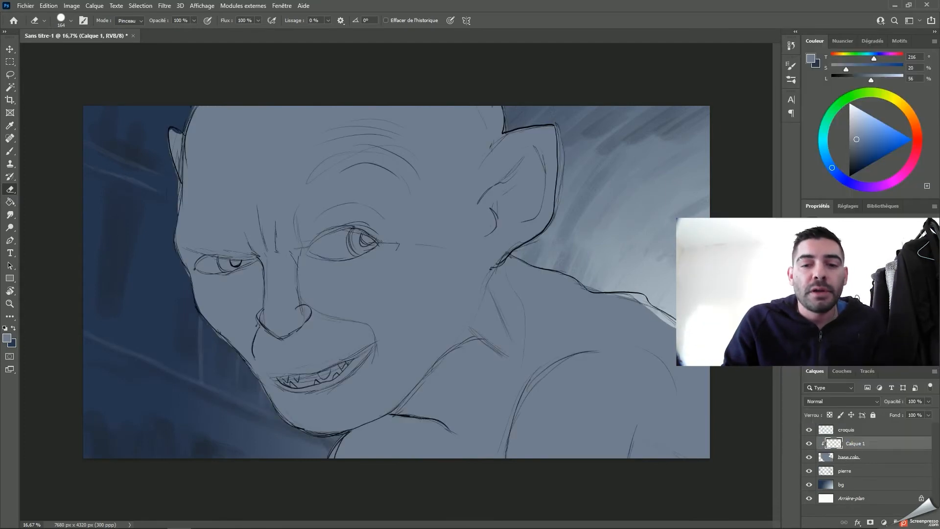
click(66, 20)
alt+right_click(352, 325)
key(b)
click(66, 21)
alt+right_click(365, 327)
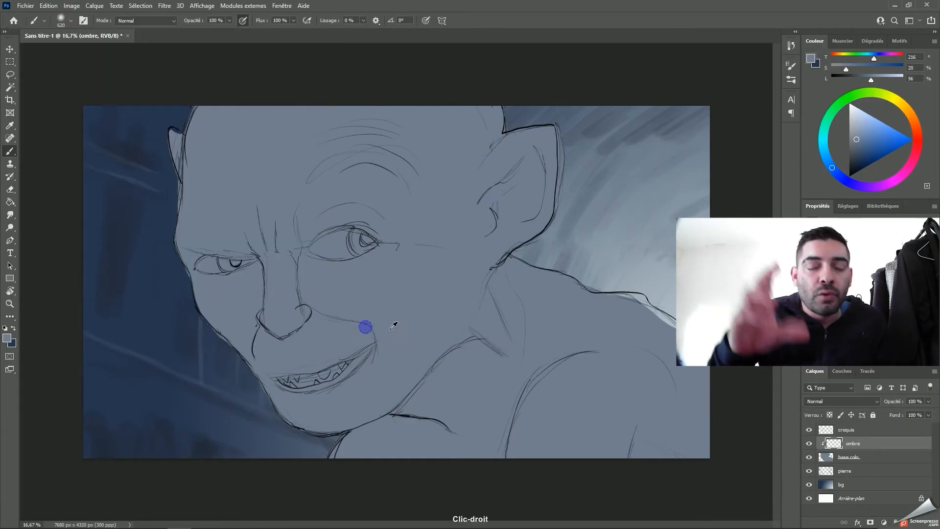
- Paint soft dark shadows over the forehead and around the larger eye on the ombre layer, undoing the first attempt
click(858, 152)
drag(319, 188, 377, 144)
key(ctrl+z)
key(ctrl+z)
mouse_move(350, 115)
mouse_down()
mouse_move(372, 186)
mouse_move(401, 120)
mouse_up()
click(851, 152)
mouse_move(328, 210)
mouse_down()
mouse_move(381, 216)
mouse_move(357, 274)
mouse_up()
- Shade below the smaller eye, between the brows, beside the nose and down the cheek fold with a smaller soft brush
alt+right_click(274, 274)
drag(208, 279, 252, 277)
drag(254, 211, 272, 262)
drag(296, 211, 294, 257)
mouse_move(282, 260)
mouse_down()
mouse_move(294, 323)
mouse_move(367, 318)
mouse_move(374, 338)
mouse_up()
alt+right_click(342, 323)
drag(260, 328, 257, 357)
- Paint broad shadows on the neck, chest, shoulder and upper arm in dark grey-blue tones
mouse_move(453, 391)
mouse_down()
mouse_move(424, 419)
mouse_move(499, 367)
mouse_up()
mouse_move(578, 372)
mouse_down()
mouse_move(613, 413)
mouse_move(680, 450)
mouse_up()
click(850, 161)
drag(553, 382, 622, 387)
drag(636, 431, 680, 448)
mouse_move(509, 304)
mouse_down()
mouse_move(524, 339)
mouse_move(543, 338)
mouse_up()
drag(474, 349, 399, 416)
drag(504, 367, 455, 421)
drag(382, 448, 458, 445)
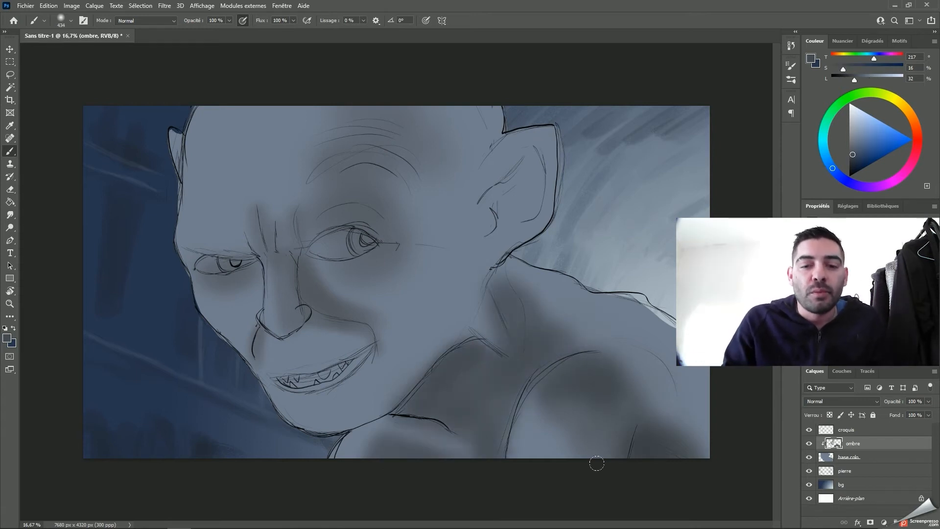
- Shade the inside and front edge of the large ear, sampling a tone from the head
drag(521, 157, 495, 225)
alt+right_click(499, 200)
alt+click(471, 147)
drag(497, 142, 477, 168)
- Extend the shading over the top of the shoulder and along the forehead wrinkles
alt+click(531, 326)
drag(526, 299, 590, 342)
drag(289, 146, 374, 120)
drag(298, 191, 404, 171)
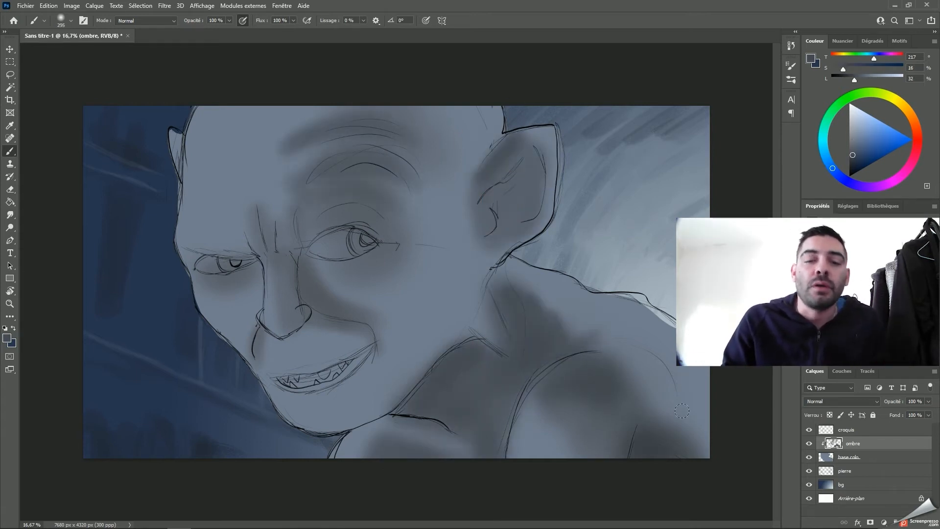
- Shade the outer corner of the larger eye, the area under the smaller eye and the side of the nose
drag(392, 235, 431, 215)
drag(399, 250, 438, 269)
drag(250, 270, 203, 281)
mouse_move(313, 228)
mouse_down()
mouse_move(376, 227)
mouse_move(318, 262)
mouse_move(289, 313)
mouse_up()
alt+click(316, 278)
drag(301, 308, 288, 330)
- Darken the open mouth and the inner folds of both ears with a smaller brush
alt+right_click(313, 374)
mouse_move(352, 362)
mouse_down()
mouse_move(331, 377)
mouse_move(276, 379)
mouse_up()
mouse_move(368, 352)
mouse_down()
mouse_move(342, 377)
mouse_move(293, 390)
mouse_up()
drag(490, 228, 507, 189)
drag(534, 154, 536, 218)
drag(182, 138, 182, 176)
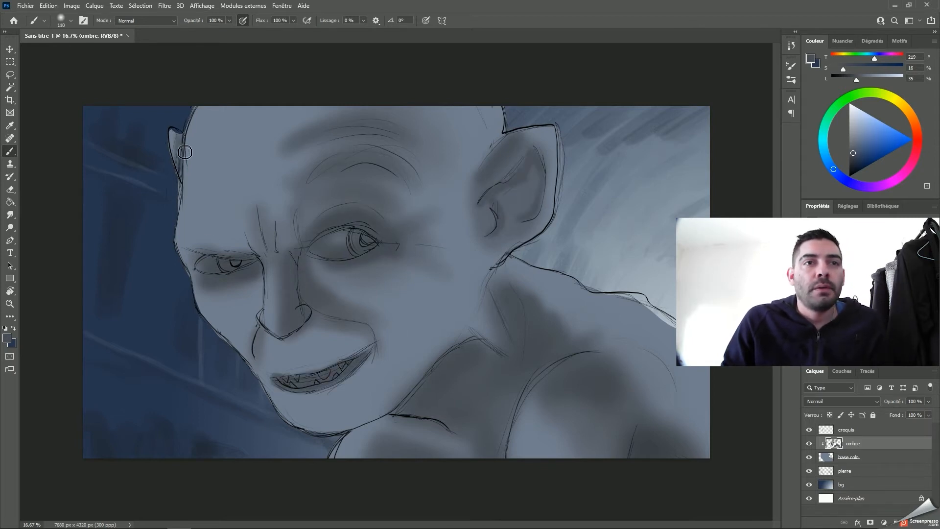
- Adjust the eraser tip on the base colo layer and return to the ombre layer with the brush
click(848, 456)
key(e)
key(b)
key(e)
right_click(447, 274)
click(583, 404)
key(b)
click(852, 442)
- Paint the vertical frown shadows between the eyebrows
drag(275, 261, 259, 203)
drag(296, 245, 294, 199)
key(e)
key(b)
- Shade the folds beside the nose and above the upper lip, redoing the first stroke
drag(259, 310, 255, 367)
key(ctrl+z)
mouse_move(317, 311)
mouse_down()
mouse_move(372, 348)
mouse_move(289, 365)
mouse_up()
key(e)
key(b)
key(e)
key(b)
- Add soft shadows to the chin, below the mouth corner and across the cheek
drag(372, 385, 333, 421)
drag(389, 357, 337, 416)
drag(407, 285, 345, 292)
drag(384, 311, 416, 362)
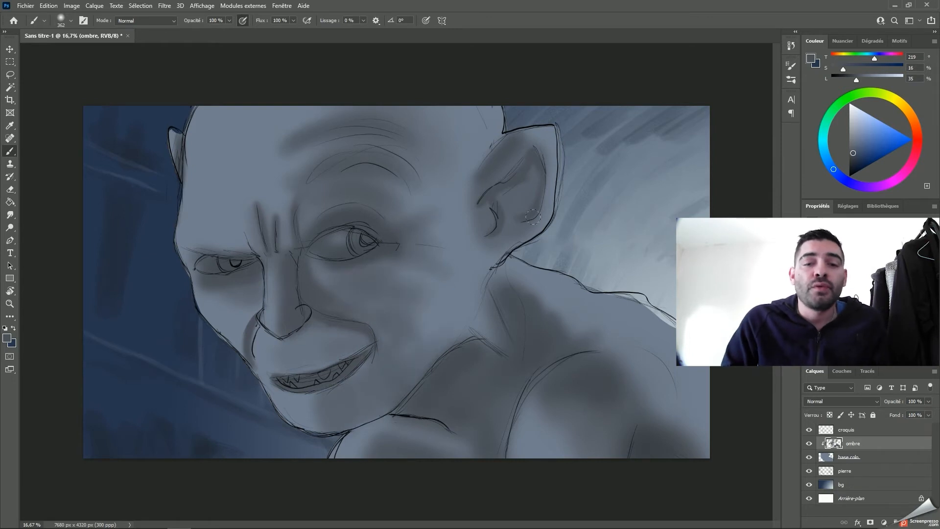
- Shade the jaw, the side of the face in front of the large ear and the outer brow with a smaller brush
key(bracketleft)
drag(445, 316, 440, 341)
drag(473, 220, 474, 265)
drag(466, 196, 465, 226)
drag(467, 228, 485, 265)
drag(389, 161, 420, 183)
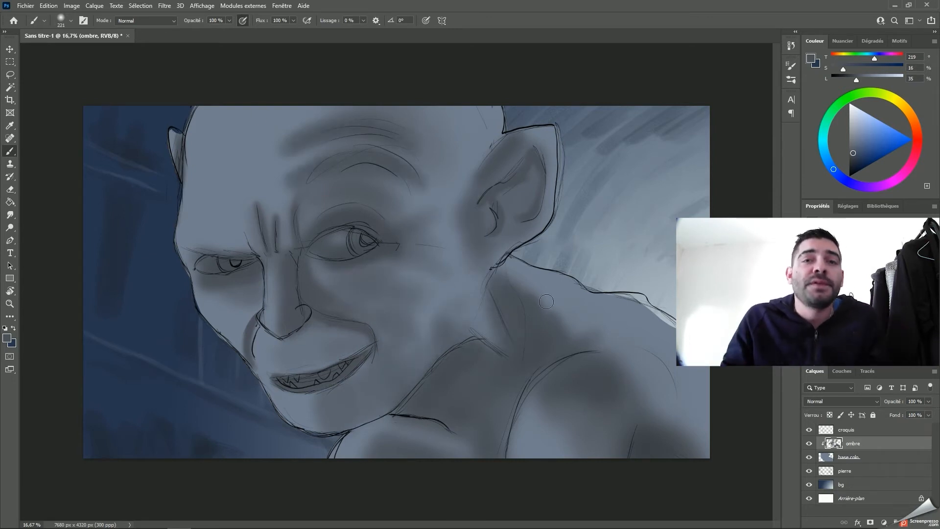
- Retouch the forehead wrinkle shadow with a sampled tone, and add a new clipped layer named "light"
alt+click(299, 128)
drag(387, 115, 414, 130)
click(895, 523)
right_click(854, 446)
click(832, 250)
double_click(854, 443)
text(light)
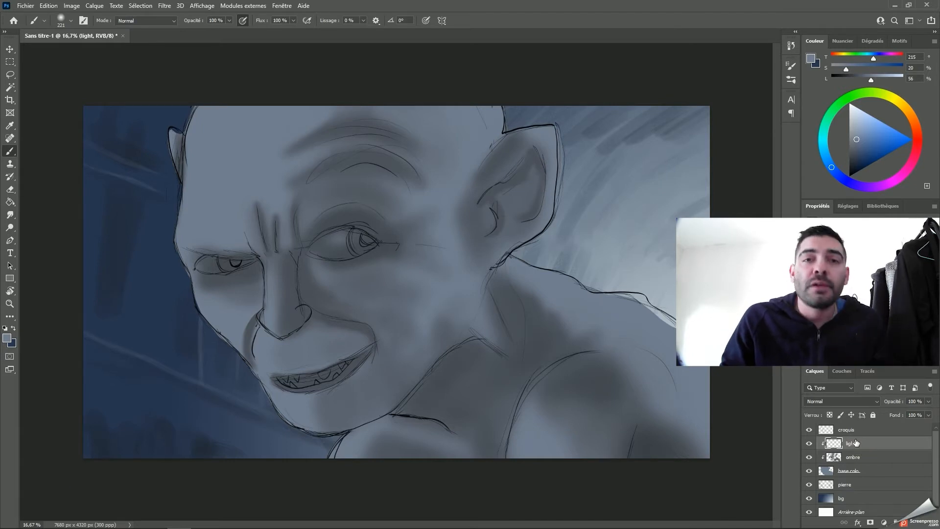
- Pick a lighter grey-blue and paint soft highlights on the far side of the forehead and the temple
click(855, 127)
drag(193, 174, 208, 115)
mouse_move(220, 132)
mouse_down()
mouse_move(267, 112)
mouse_move(237, 199)
mouse_up()
key(bracketright)
mouse_move(191, 183)
mouse_down()
mouse_move(204, 233)
mouse_move(235, 239)
mouse_up()
- Highlight the frown folds between the eyebrows, the far brow and the far cheek, using a smaller brush for the folds
mouse_move(269, 211)
mouse_down()
mouse_move(287, 242)
mouse_move(267, 251)
mouse_up()
alt+right_click(288, 247)
drag(286, 205, 289, 244)
drag(186, 242, 210, 247)
drag(203, 294, 259, 367)
- Add highlights under the near eye, along the rim of the large ear and down the neck tendon
alt+right_click(264, 339)
drag(319, 264, 355, 286)
drag(348, 284, 373, 293)
mouse_move(552, 144)
mouse_down()
mouse_move(547, 216)
mouse_move(514, 245)
mouse_up()
drag(488, 291, 507, 349)
key(e)
key(b)
- Highlight the top of the back, the edge of the upper arm and the shoulder below the chin
alt+right_click(589, 278)
drag(526, 277, 665, 338)
drag(526, 431, 522, 453)
alt+right_click(363, 455)
drag(361, 451, 376, 425)
key(e)
key(b)
- Highlight the outer brow, the forehead wrinkles, the side of the skull and the top of the large ear
drag(404, 170, 429, 223)
drag(373, 112, 400, 117)
drag(373, 125, 400, 131)
mouse_move(375, 142)
mouse_down()
mouse_move(396, 146)
mouse_move(404, 209)
mouse_up()
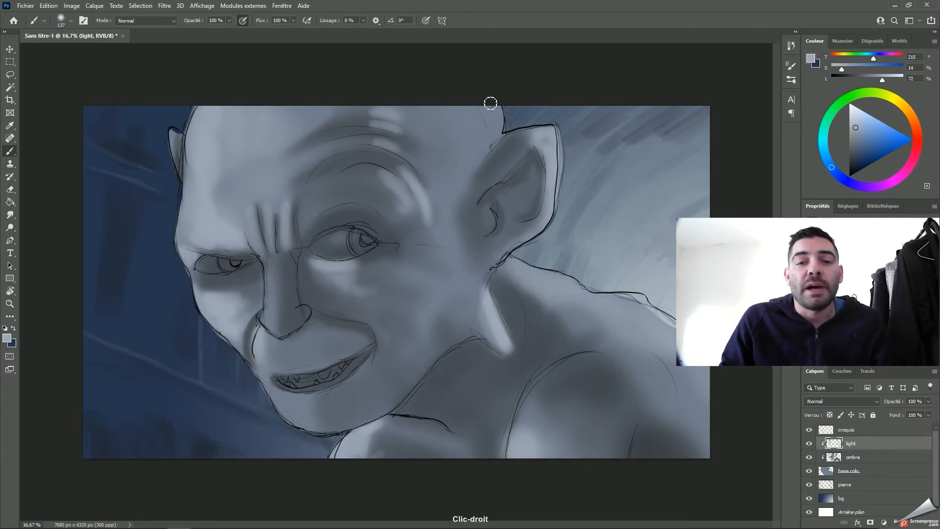
drag(495, 107, 474, 159)
drag(514, 134, 542, 134)
- Highlight the cheekbone, the inside of the large ear and the jaw with a larger brush
alt+right_click(442, 215)
mouse_move(421, 239)
mouse_down()
mouse_move(460, 252)
mouse_move(463, 321)
mouse_up()
drag(533, 172, 521, 203)
drag(462, 230, 471, 256)
drag(415, 341, 402, 394)
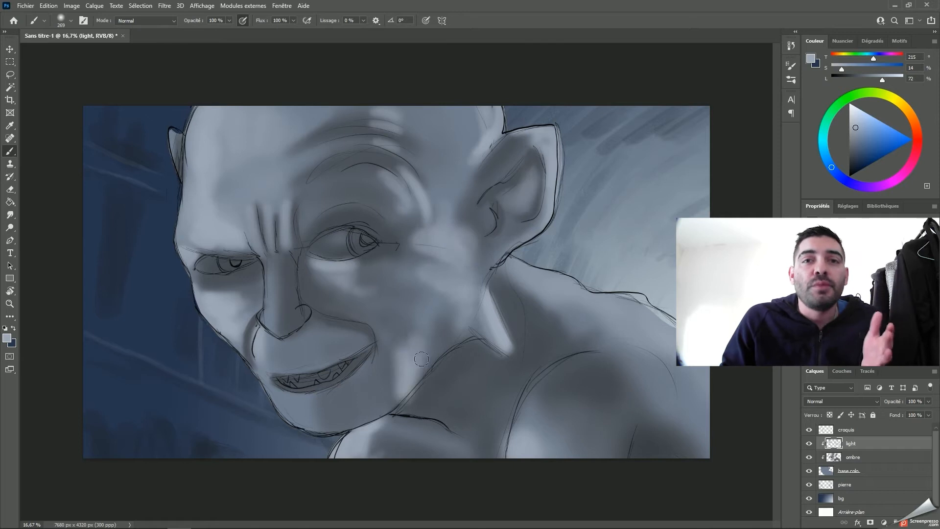
drag(421, 359, 439, 343)
key(e)
key(b)
- Lower the opacity of the croquis layer, and toggle the light layer's visibility to compare the painting
click(846, 429)
drag(893, 401, 873, 401)
click(850, 443)
click(809, 443)
click(809, 443)
- Brighten the edge of the upper arm and the top of the shoulder below the chin
alt+right_click(524, 433)
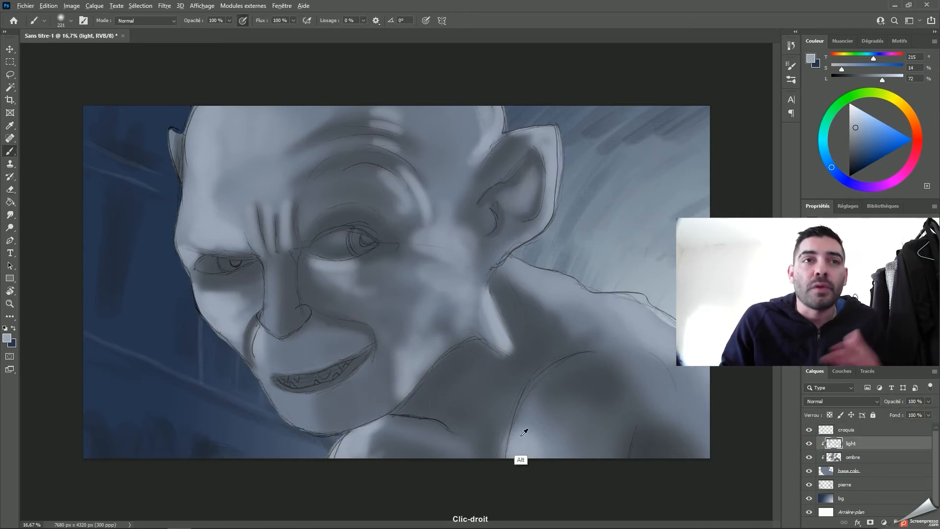
drag(526, 399, 513, 440)
key(e)
key(b)
click(518, 395)
drag(392, 419, 447, 432)
- Lighten the whites of both eyes and add highlights between the forehead wrinkles
mouse_move(370, 240)
mouse_down()
mouse_move(329, 254)
mouse_move(365, 240)
mouse_up()
alt+right_click(239, 273)
drag(202, 265, 242, 263)
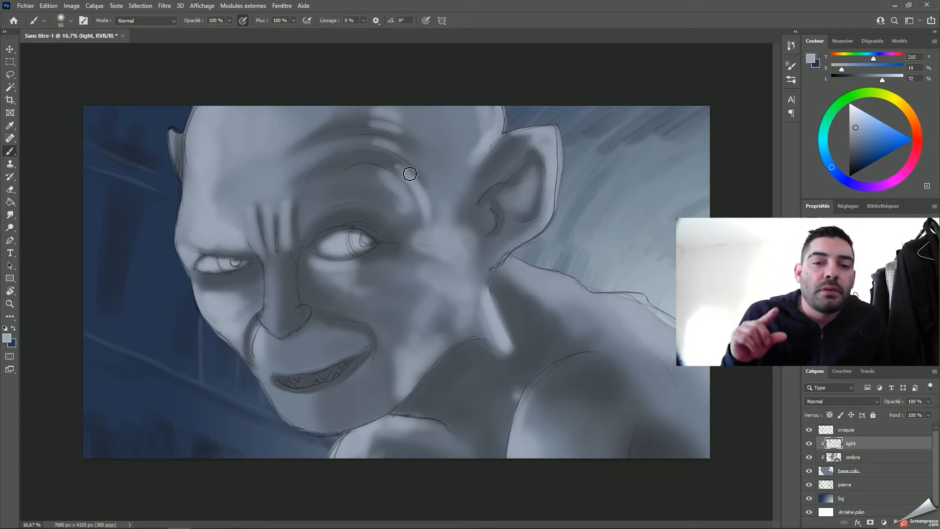
drag(410, 174, 405, 118)
- Highlight the upper lip and chin on the light layer, undoing the last change
drag(272, 349, 288, 367)
alt+right_click(293, 400)
drag(285, 403, 301, 420)
click(845, 467)
key(e)
click(856, 443)
key(b)
key(ctrl+z)
- Paint the small light teeth inside the mouth with a fine brush
alt+right_click(300, 384)
drag(284, 376, 287, 383)
drag(296, 375, 292, 385)
drag(329, 371, 320, 379)
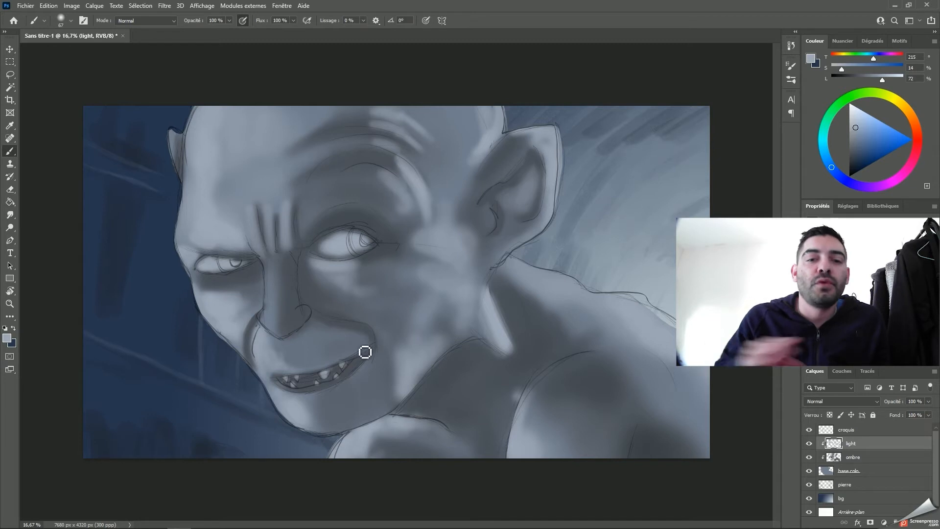
- Highlight the edge of the face in front of the large ear, the jawline and the side of the skull
alt+right_click(451, 346)
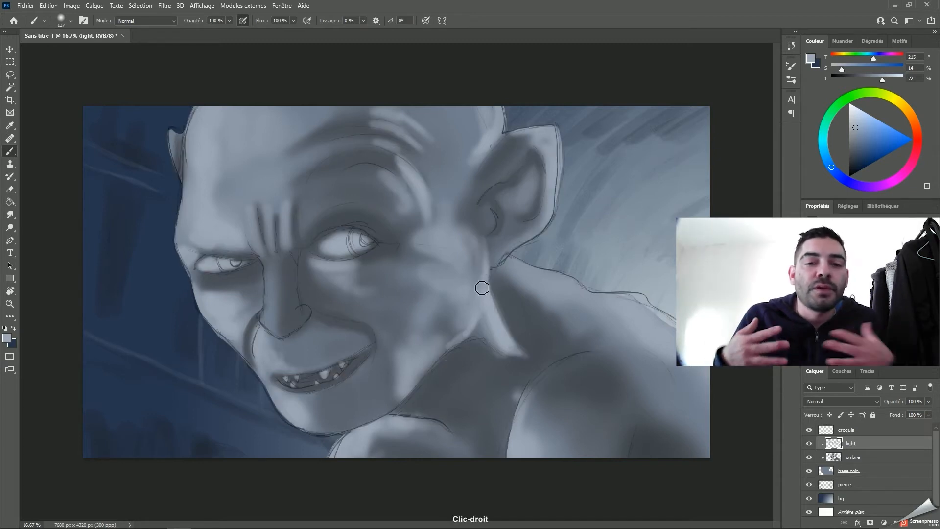
drag(480, 233, 482, 255)
drag(462, 328, 423, 381)
drag(487, 112, 484, 146)
alt+click(461, 147)
drag(473, 161, 476, 135)
- Highlight the top of the back with a sampled tone, and brighten the outer side of the upper arm
alt+click(544, 294)
drag(517, 264, 572, 288)
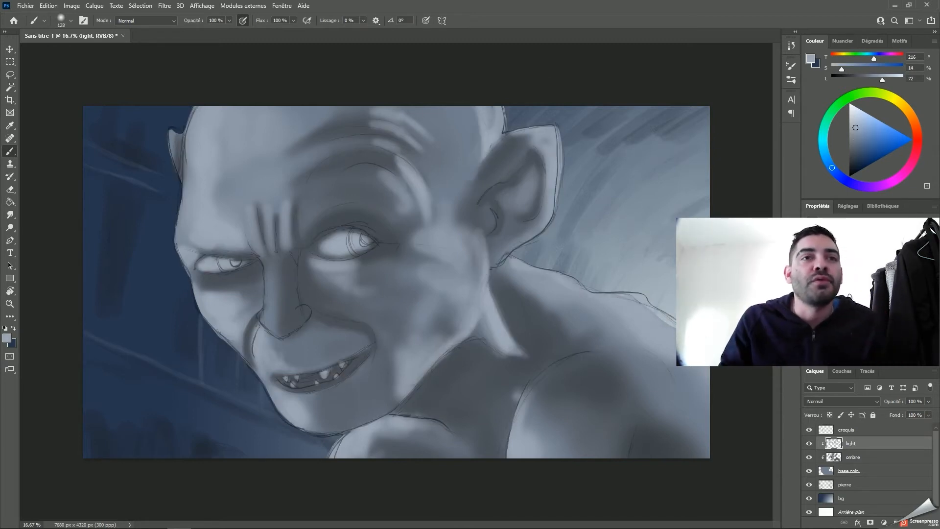
alt+right_click(636, 382)
drag(649, 399, 701, 443)
- Add a new clipped layer above the light layer and name it "details 1"
click(909, 521)
right_click(861, 445)
click(827, 245)
text(detazils)
key(BackSpace)
key(BackSpace)
key(BackSpace)
key(BackSpace)
text(ils 1)
key(Return)
- Switch to a hard round brush at 40% opacity and darken the fold beside the nose with a sampled shadow tone
click(71, 21)
click(149, 193)
alt+click(383, 348)
alt+right_click(384, 349)
drag(255, 319, 247, 351)
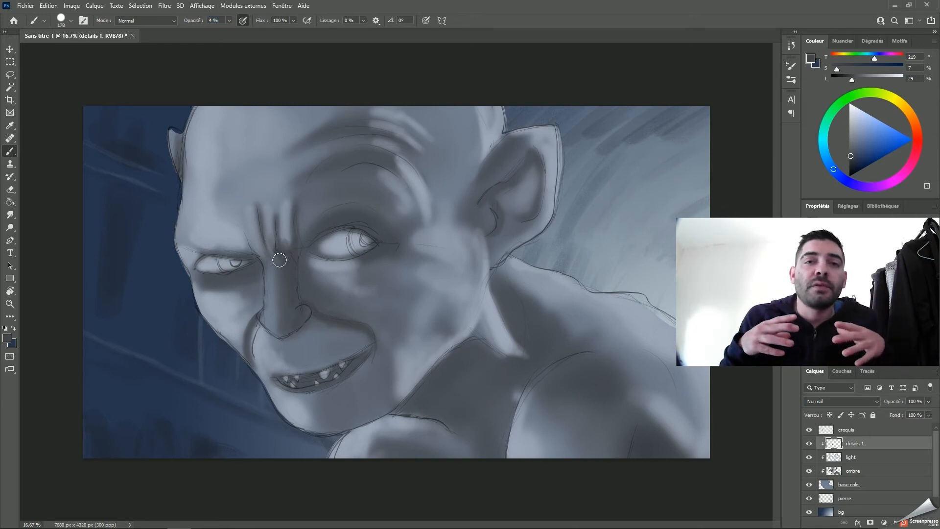
drag(261, 313, 244, 346)
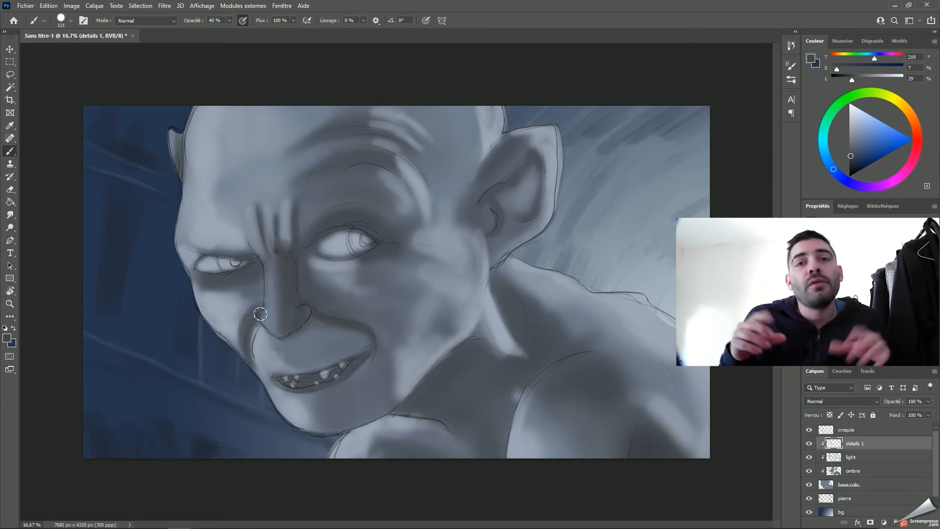
- Darken the eye outlines, the brow fold, the inner ear, the neck behind the tendon and the upper arm
drag(196, 250, 208, 262)
mouse_move(321, 248)
mouse_down()
mouse_move(363, 210)
mouse_move(391, 129)
mouse_move(495, 194)
mouse_up()
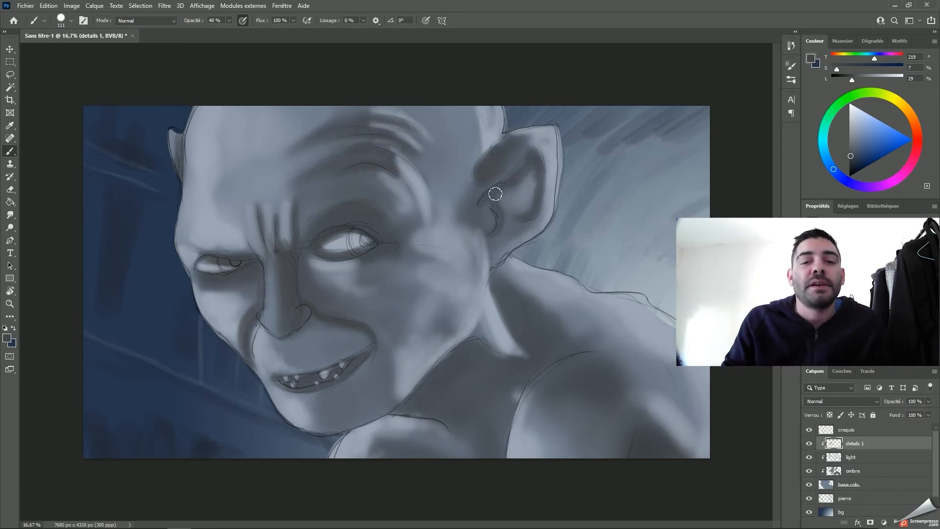
drag(498, 283, 518, 274)
mouse_move(535, 387)
mouse_down()
mouse_move(566, 431)
mouse_move(585, 409)
mouse_up()
- Pick a darker grey and deepen the shadows under the jaw and on the shoulder below the chin
alt+right_click(583, 444)
alt+right_click(442, 430)
click(849, 161)
drag(468, 351, 393, 407)
key(e)
key(b)
mouse_move(466, 420)
mouse_down()
mouse_move(436, 401)
mouse_move(476, 425)
mouse_up()
alt+right_click(472, 422)
drag(402, 417, 459, 436)
drag(383, 438, 356, 455)
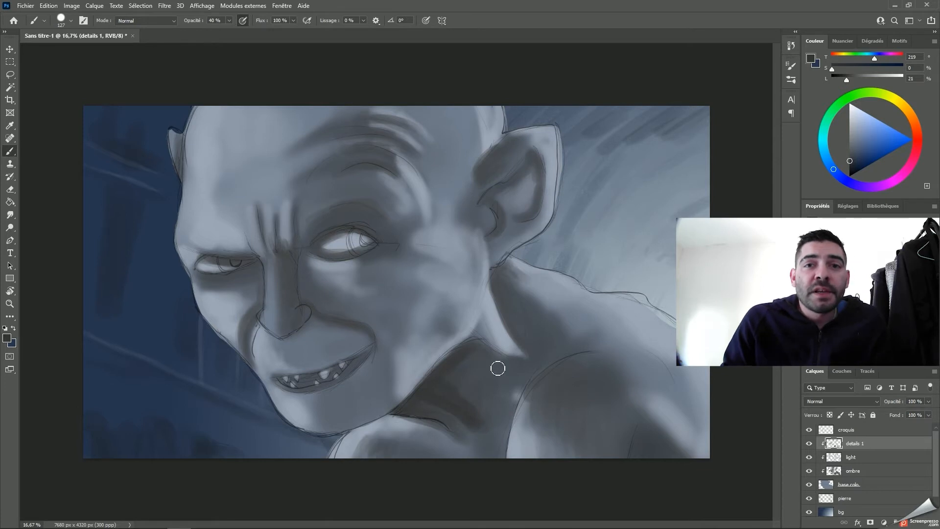
- Deepen the shadows at the chest, on the upper arm and along the top of the arm
drag(444, 435, 467, 452)
alt+right_click(538, 380)
drag(546, 382, 605, 434)
mouse_move(525, 363)
mouse_down()
mouse_move(543, 361)
mouse_move(538, 342)
mouse_move(560, 361)
mouse_move(603, 361)
mouse_up()
drag(636, 431, 701, 455)
drag(570, 351, 638, 344)
- Darken the inner folds of the large ear with a smaller brush
alt+right_click(498, 217)
drag(482, 184, 525, 141)
drag(485, 201, 492, 237)
mouse_move(531, 153)
mouse_down()
mouse_move(539, 210)
mouse_move(516, 216)
mouse_move(518, 189)
mouse_up()
- Darken the forehead wrinkles and the fold above the near brow, toggling the croquis layer's visibility to check them
alt+right_click(338, 142)
drag(327, 143, 419, 155)
drag(338, 174, 409, 192)
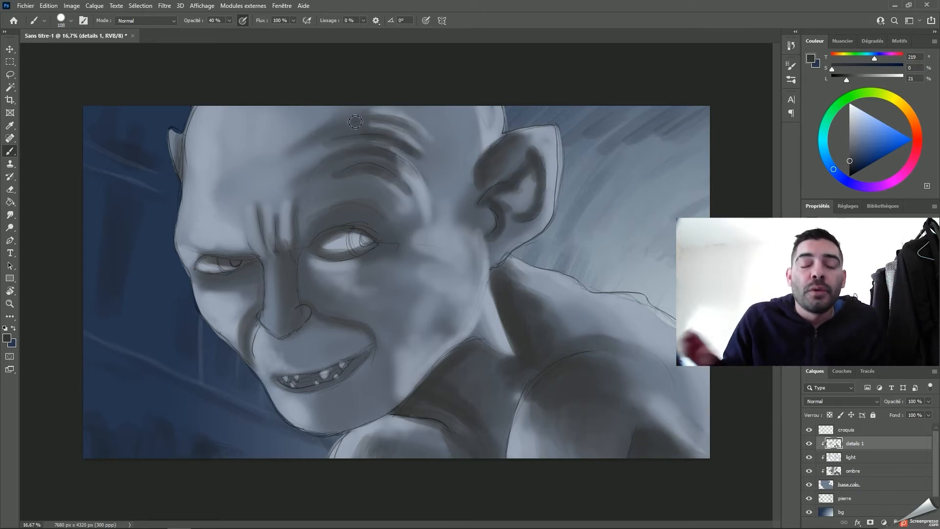
drag(355, 121, 429, 145)
click(808, 430)
click(808, 430)
- Darken the near eye's outline with a fine brush and retouch the whites of both eyes with sampled tones
alt+right_click(320, 252)
drag(318, 250, 377, 248)
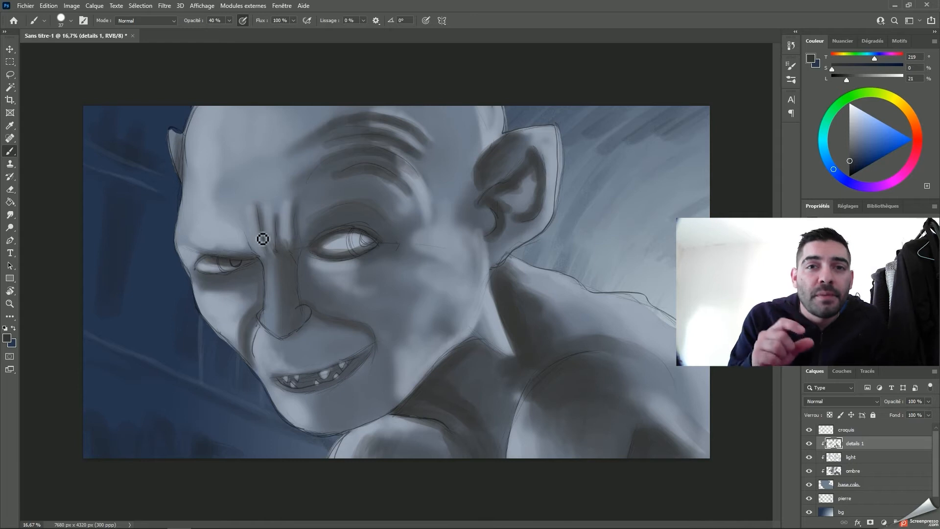
alt+right_click(319, 313)
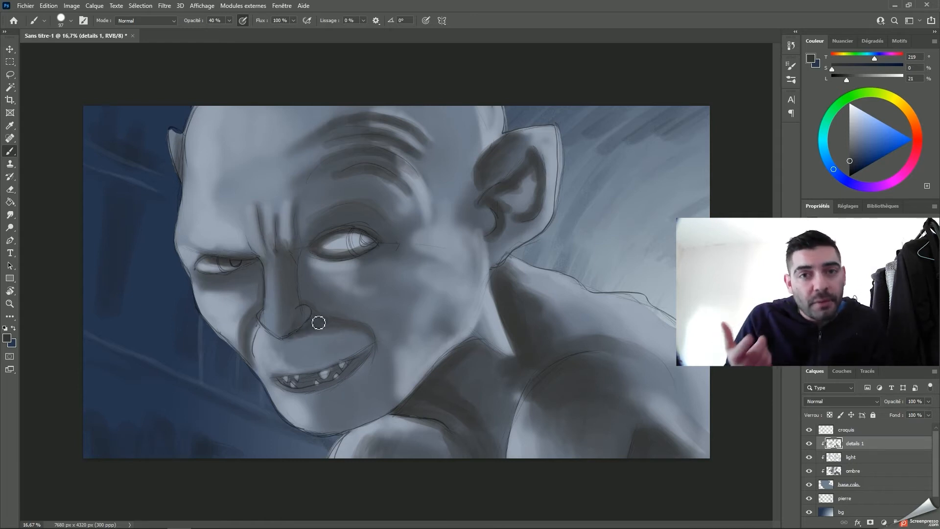
drag(338, 251, 349, 241)
alt+click(358, 243)
alt+right_click(360, 244)
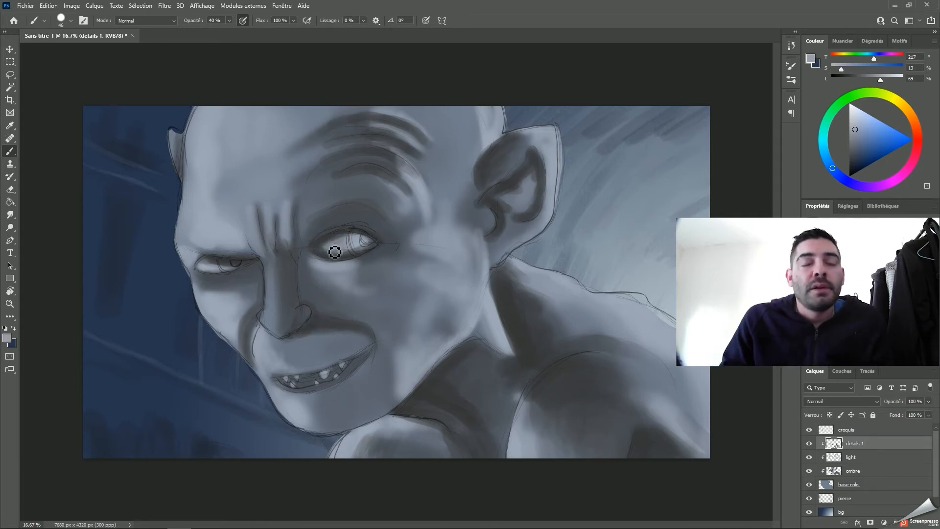
drag(231, 268, 208, 267)
alt+click(207, 267)
- Pick a near-black colour, paint the far pupil and darken the eyelid lines of both eyes
click(849, 168)
click(236, 264)
drag(348, 262, 374, 250)
mouse_move(216, 259)
mouse_down()
mouse_move(259, 256)
mouse_move(196, 267)
mouse_up()
- Darken the vertical frown lines between the eyebrows
drag(247, 236, 258, 253)
drag(256, 203, 268, 249)
drag(298, 208, 296, 241)
- Darken the nostril and the folds running from the nose to the mouth on both sides
alt+right_click(292, 271)
mouse_move(302, 305)
mouse_down()
mouse_move(298, 270)
mouse_move(299, 318)
mouse_up()
mouse_move(327, 321)
mouse_down()
mouse_move(348, 325)
mouse_move(375, 355)
mouse_up()
drag(256, 314, 247, 353)
alt+click(271, 310)
alt+right_click(270, 311)
alt+click(259, 338)
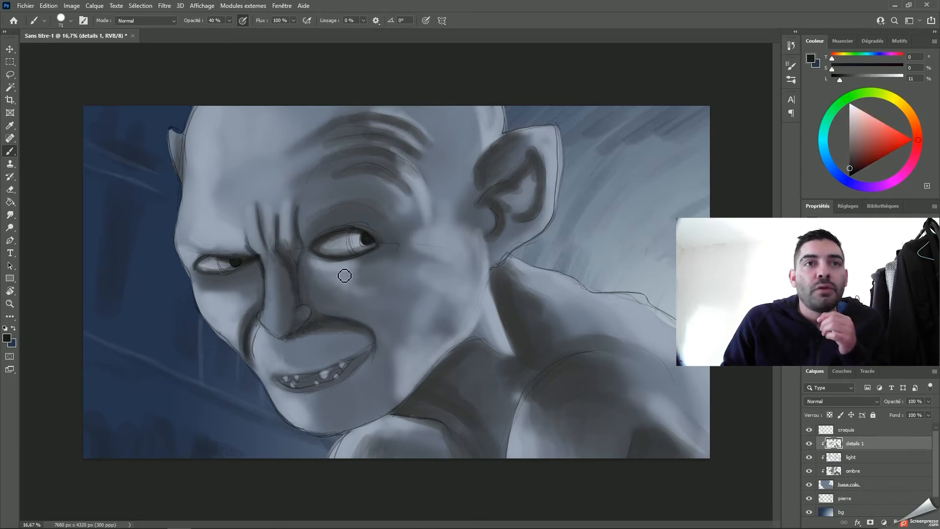
- Hide the croquis layer and darken the cheek fold beside the nostril
click(808, 429)
drag(316, 307, 355, 318)
drag(320, 312, 370, 330)
- Blend the side of the nose and the upper lip area into the surrounding skin using sampled greys
alt+click(270, 267)
mouse_move(271, 264)
mouse_down()
mouse_move(282, 340)
mouse_move(315, 264)
mouse_up()
alt+click(298, 298)
alt+click(330, 344)
drag(313, 327, 351, 323)
alt+right_click(394, 386)
alt+right_click(313, 345)
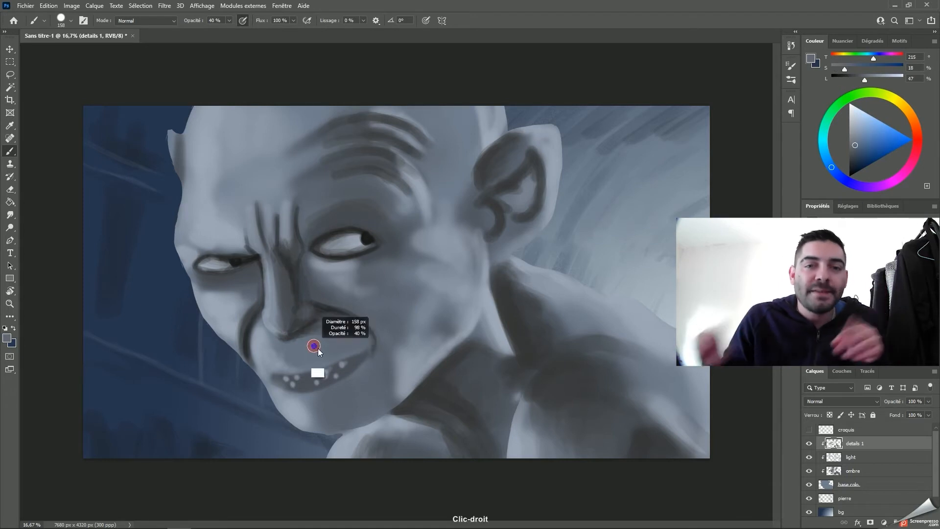
- Darken the inside of the mouth around the teeth with near-black sampled from the pupil
alt+click(306, 384)
alt+right_click(318, 383)
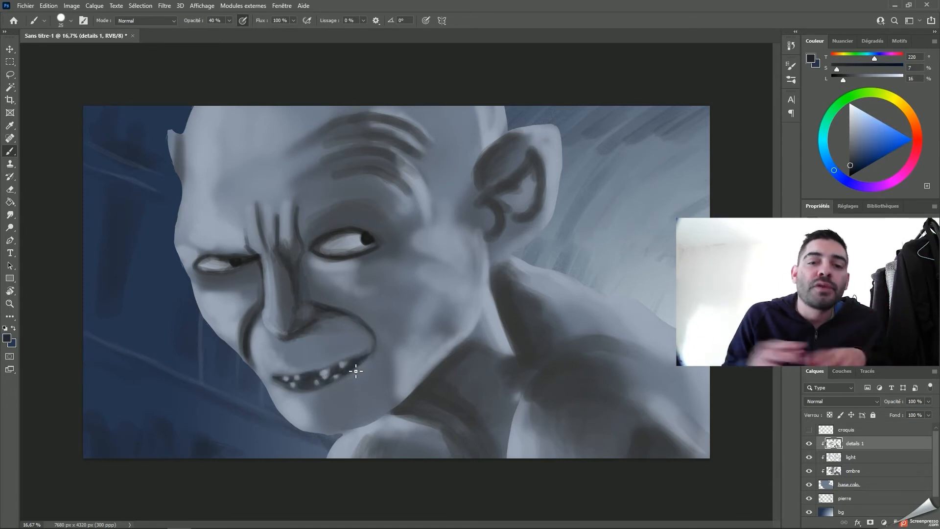
alt+right_click(327, 398)
alt+click(393, 351)
alt+click(364, 237)
drag(321, 373, 323, 382)
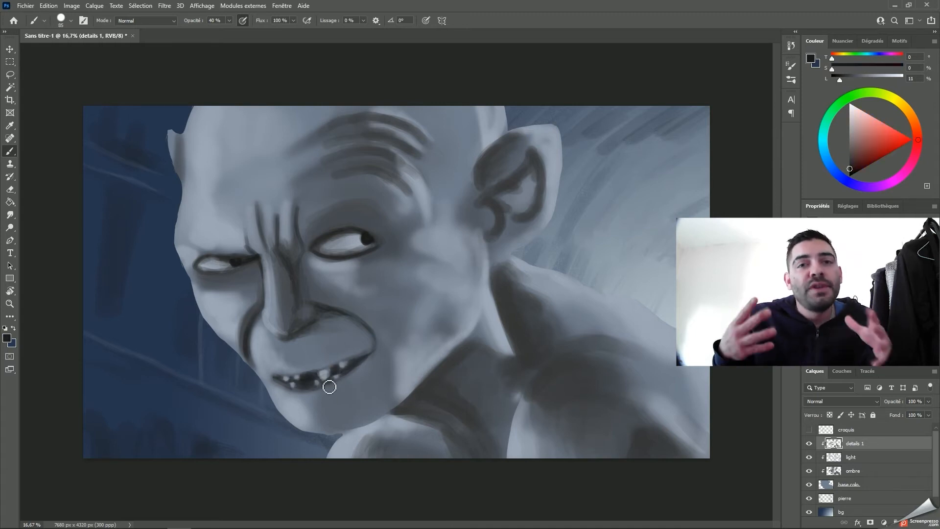
- Deepen the dark inner folds of the near ear and the shadow along the edge of the far ear
mouse_move(484, 184)
mouse_down()
mouse_move(516, 163)
mouse_move(541, 170)
mouse_up()
alt+click(187, 162)
drag(183, 136, 185, 183)
- Darken the line where the neck meets the shoulder below the ear and soften its upper end with sampled skin tones
alt+click(497, 277)
alt+click(499, 281)
mouse_move(492, 273)
mouse_down()
mouse_move(513, 353)
mouse_move(514, 257)
mouse_up()
alt+click(519, 253)
alt+click(524, 265)
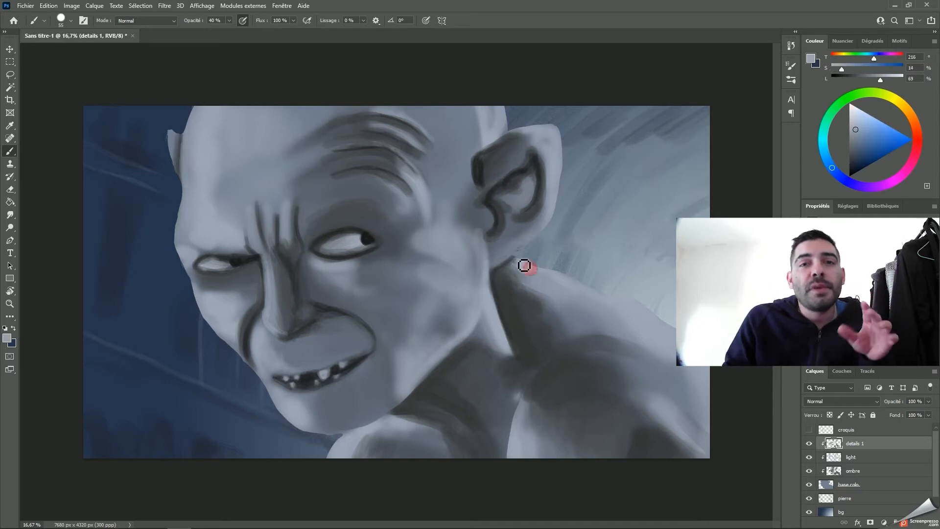
- Deepen the shadow on the neck beneath the jaw with near-black
alt+click(370, 236)
mouse_move(465, 375)
mouse_down()
mouse_move(405, 409)
mouse_move(460, 425)
mouse_up()
mouse_move(407, 407)
mouse_down()
mouse_move(483, 313)
mouse_move(397, 403)
mouse_up()
alt+click(488, 313)
alt+click(412, 410)
alt+right_click(465, 394)
mouse_move(464, 377)
mouse_down()
mouse_move(474, 421)
mouse_move(454, 448)
mouse_up()
- Darken the folds at the base of the neck and the shadow under the arm
alt+click(425, 436)
drag(398, 424, 441, 442)
alt+click(447, 396)
alt+right_click(446, 397)
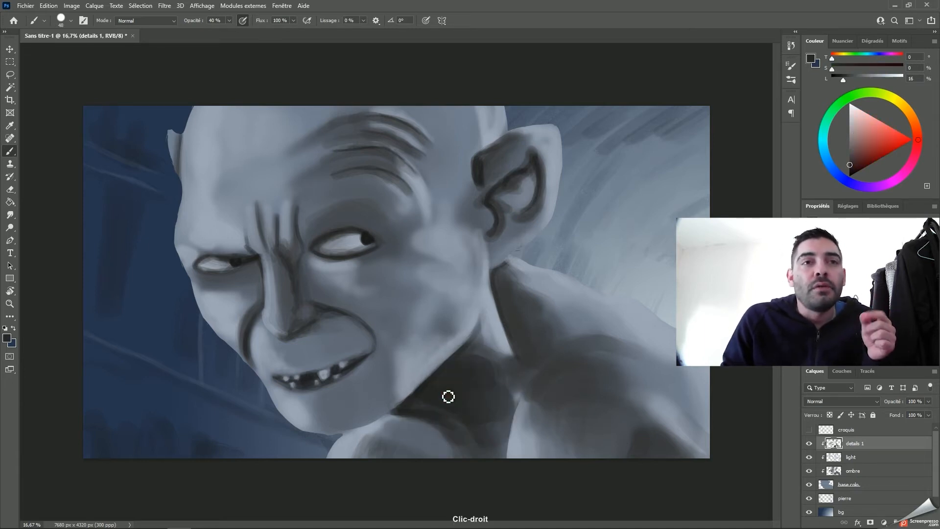
alt+right_click(644, 440)
drag(636, 449, 646, 435)
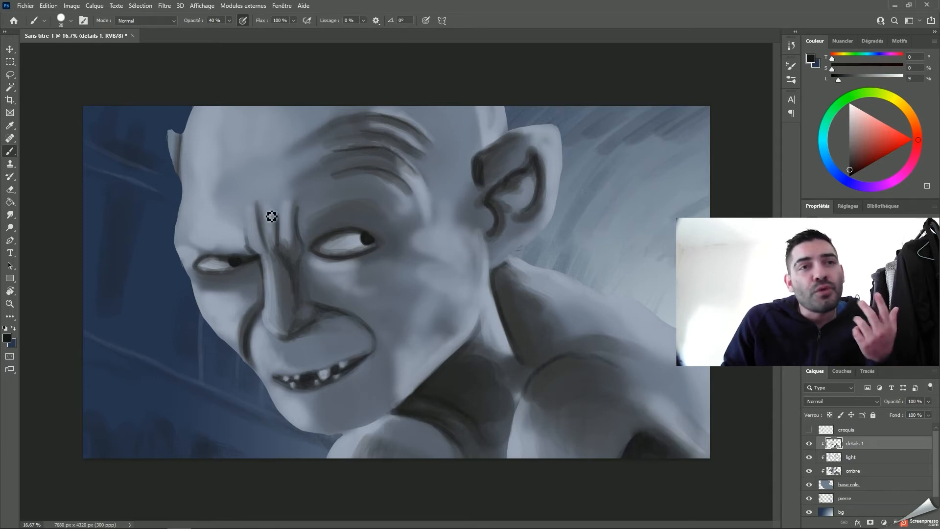
- Refine the dark eyelid outlines of both eyes with a small brush, using sampled dark and skin tones
scroll(240, 230, up, 3)
right_click(364, 259)
click(455, 249)
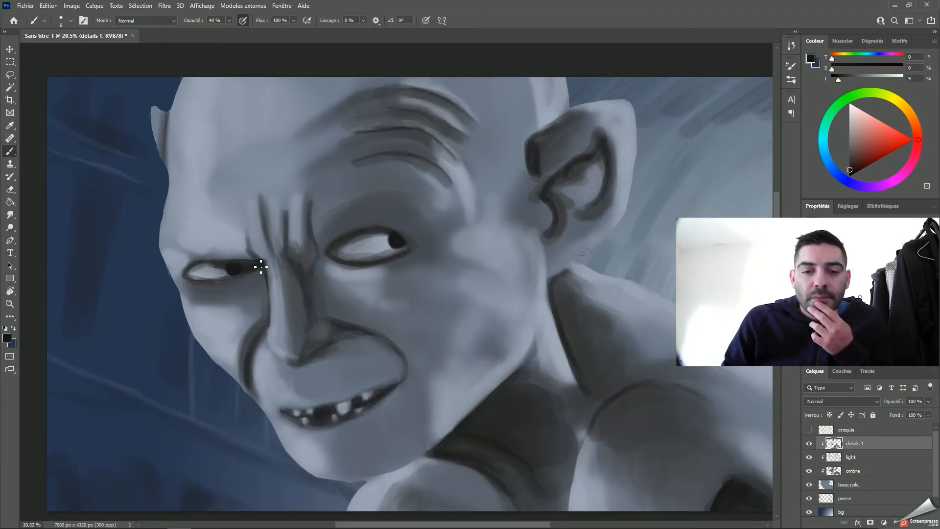
alt+click(453, 269)
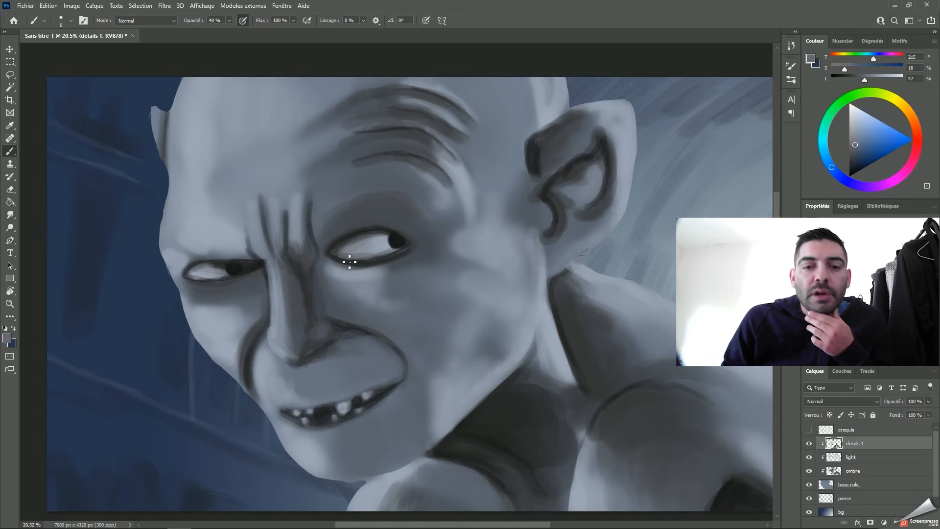
alt+click(379, 230)
mouse_move(374, 265)
mouse_down()
mouse_move(409, 252)
mouse_move(411, 229)
mouse_up()
alt+click(457, 220)
alt+click(399, 240)
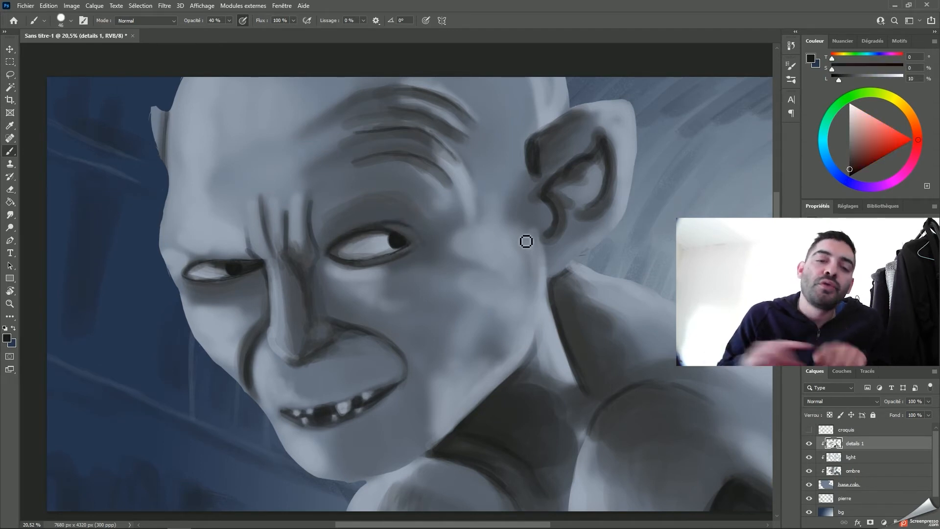
- Refine the shading beneath the nose, around the nostrils and along the cheek folds with sampled tones
scroll(527, 242, down, 3)
scroll(432, 416, up, 3)
mouse_move(268, 371)
mouse_down()
mouse_move(312, 359)
mouse_move(250, 380)
mouse_move(283, 359)
mouse_move(264, 379)
mouse_move(237, 368)
mouse_move(305, 356)
mouse_move(241, 375)
mouse_move(354, 339)
mouse_up()
alt+click(268, 328)
alt+click(283, 358)
alt+click(264, 379)
mouse_move(329, 356)
mouse_down()
mouse_move(363, 325)
mouse_move(362, 335)
mouse_move(362, 324)
mouse_up()
alt+click(378, 329)
alt+click(376, 318)
alt+click(371, 327)
- Smooth the dark edges inside the near ear and blend its front into the side of the head
scroll(330, 314, down, 3)
alt+click(537, 360)
alt+click(544, 294)
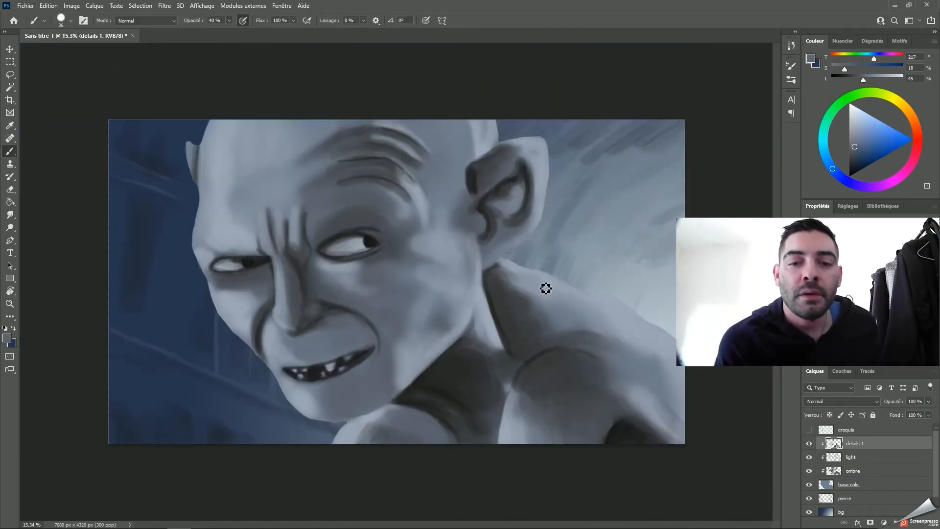
alt+click(476, 174)
alt+right_click(477, 174)
drag(476, 175, 535, 145)
alt+right_click(503, 210)
drag(479, 208, 471, 227)
alt+click(462, 208)
drag(471, 226, 469, 214)
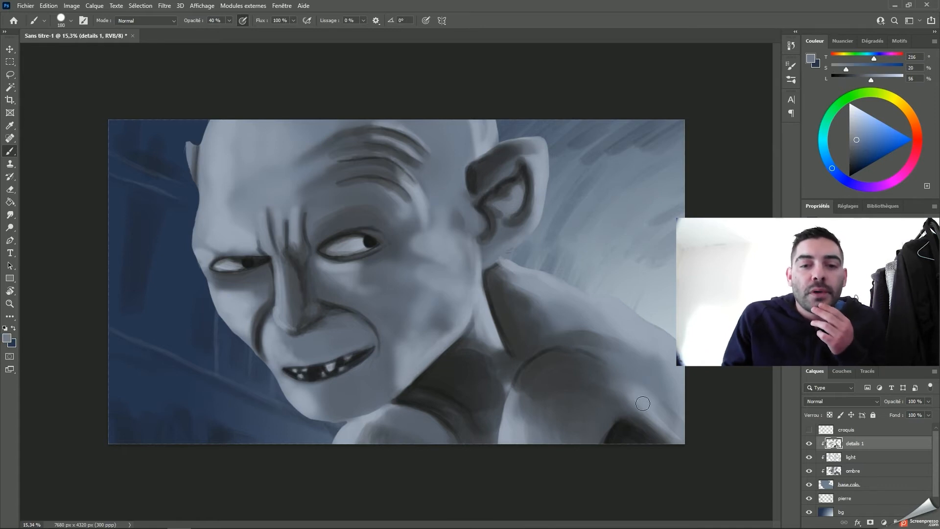
- Pick a very light blue-grey and paint highlights on the far side of the forehead and cheek
alt+click(214, 170)
click(852, 116)
drag(225, 137, 203, 213)
drag(200, 211, 206, 242)
drag(237, 136, 224, 174)
alt+right_click(259, 211)
drag(217, 297, 246, 335)
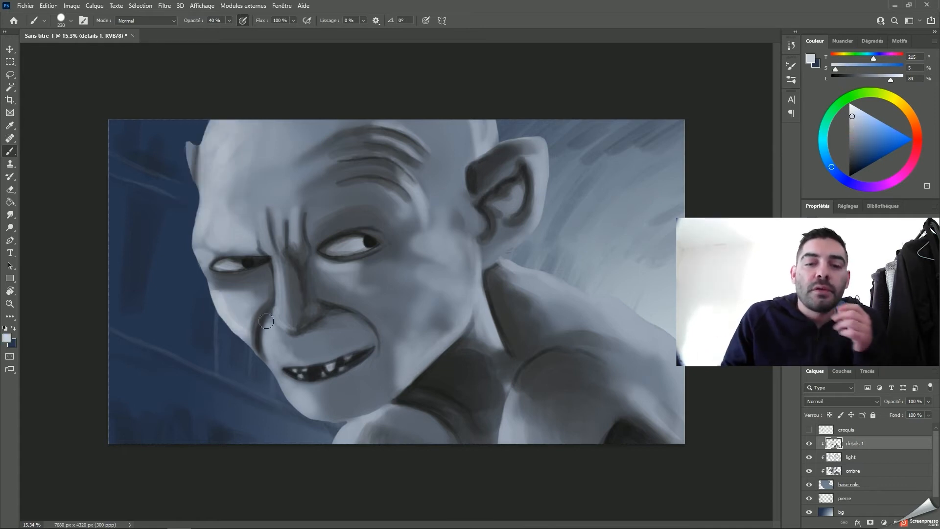
alt+right_click(247, 346)
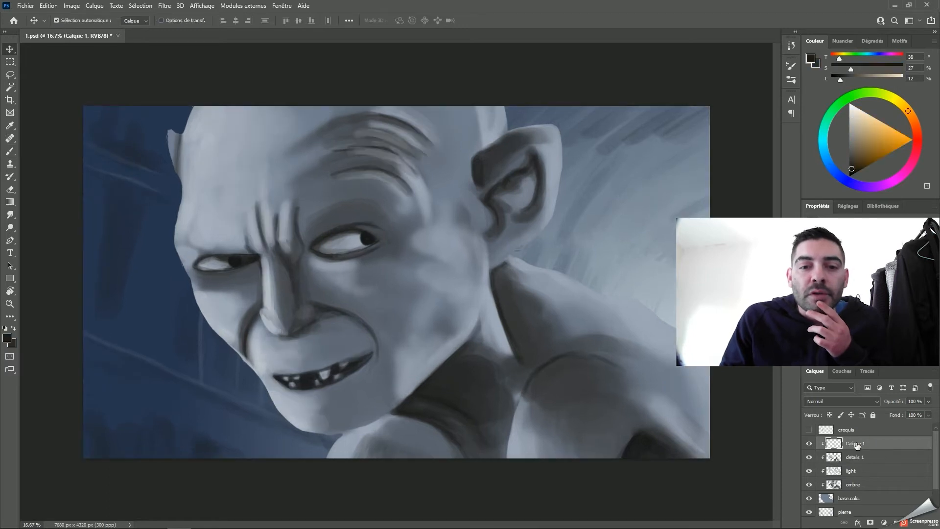
- Outline the front lobe of the near ear with the Lasso, paint it in a sampled skin tone and deselect
key(l)
mouse_move(481, 198)
mouse_down()
mouse_move(487, 250)
mouse_move(480, 198)
mouse_up()
key(b)
alt+click(492, 192)
key(m)
click(42, 105)
key(b)
- Draw thin dark crease lines under the near eye and crow's-feet at its outer corner
scroll(360, 247, up, 3)
alt+right_click(371, 309)
drag(378, 214, 401, 237)
alt+right_click(191, 274)
alt+right_click(400, 232)
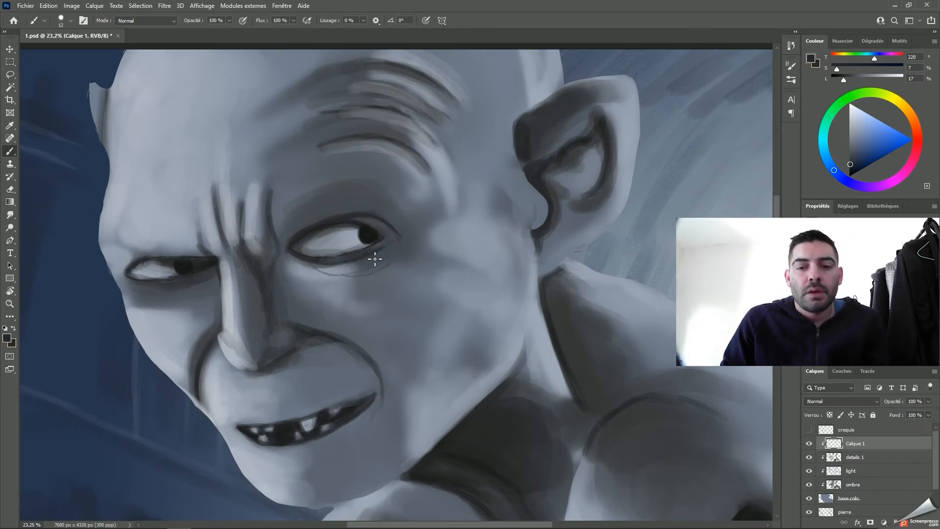
- Repaint the white of the near eye on the Calque 1 layer with a sampled light tone
click(849, 497)
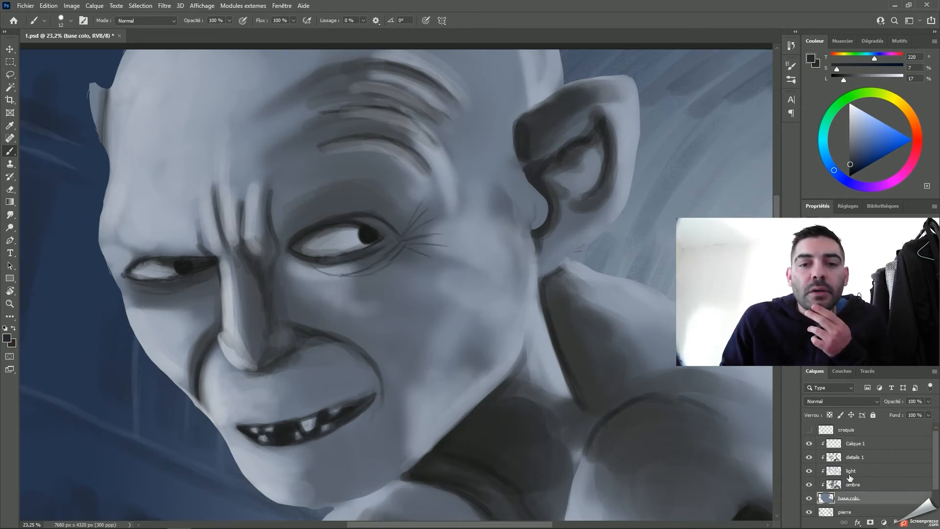
key(e)
key(b)
alt+click(337, 240)
click(855, 443)
drag(317, 246, 361, 236)
- Pick a bright blue, paint the irises of both eyes and sample the dark pupil colour
click(884, 134)
click(824, 154)
drag(177, 276, 168, 266)
alt+click(360, 235)
alt+click(361, 230)
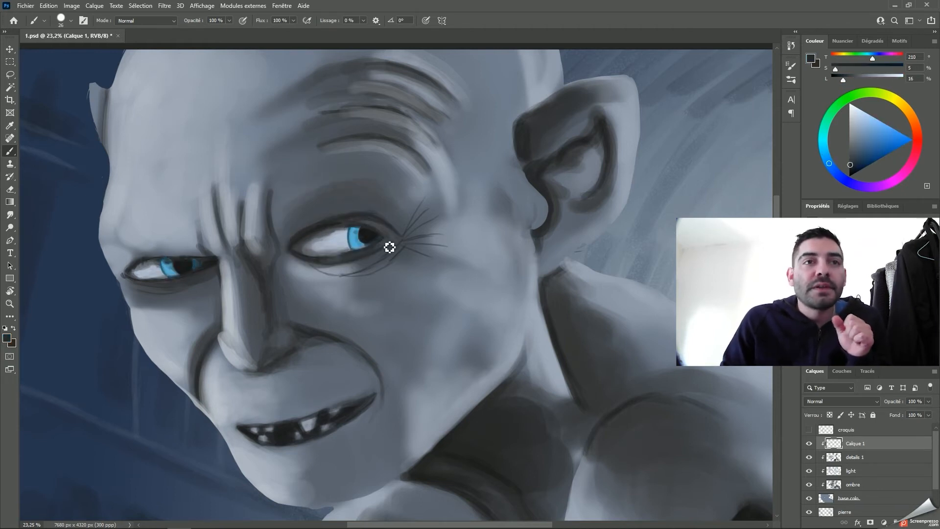
- Shade the blue irises, redefine the pupils and add light reflections to both eyes
alt+click(353, 237)
alt+click(367, 235)
alt+click(368, 233)
drag(169, 263, 176, 275)
alt+click(349, 240)
drag(356, 239, 358, 243)
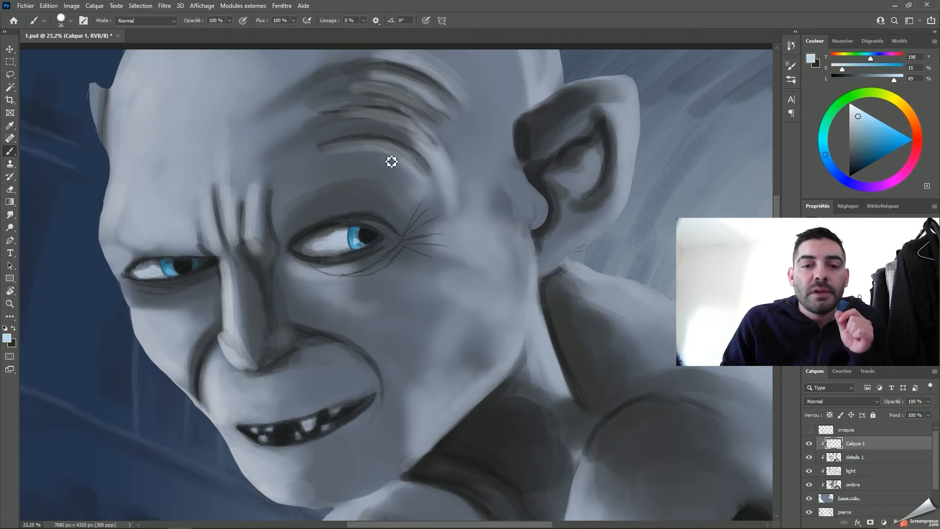
alt+click(363, 238)
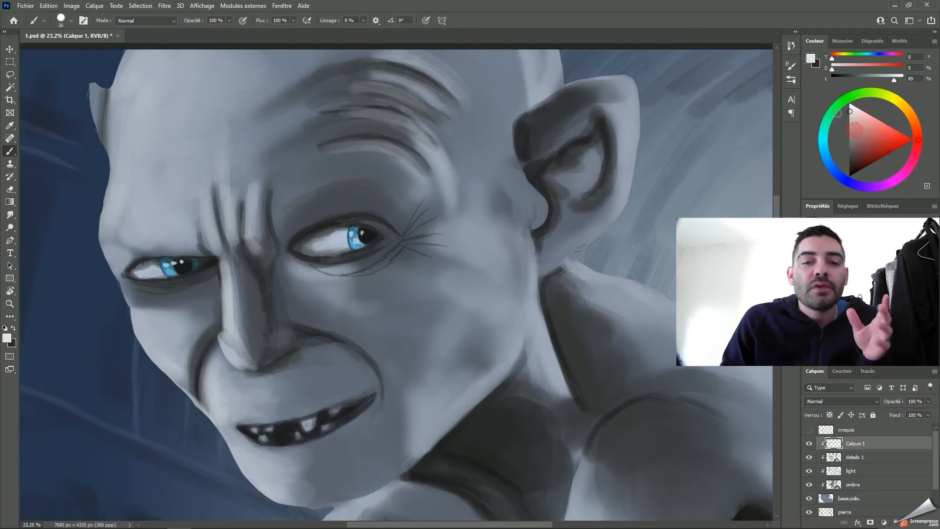
- Sharpen the tip of the nose and paint a dark shadow down the near side of its bridge
alt+click(297, 357)
alt+click(236, 350)
mouse_move(236, 363)
mouse_down()
mouse_move(265, 373)
mouse_move(269, 360)
mouse_up()
alt+click(264, 300)
drag(252, 272, 265, 333)
alt+click(266, 294)
mouse_move(255, 261)
mouse_down()
mouse_move(273, 318)
mouse_move(264, 329)
mouse_up()
mouse_move(284, 324)
mouse_down()
mouse_move(295, 299)
mouse_move(256, 256)
mouse_move(289, 313)
mouse_up()
drag(294, 267, 313, 291)
- Shade the inner corner of the near eye and the bag beneath it with sampled tones
drag(242, 252, 271, 235)
drag(297, 267, 325, 273)
alt+click(360, 284)
drag(395, 247, 351, 275)
alt+click(313, 286)
drag(299, 259, 343, 270)
alt+click(293, 257)
- Refine the teeth and the dark interior of the mouth with sampled colours
drag(582, 362, 539, 364)
key(b)
alt+click(330, 370)
alt+click(342, 365)
drag(283, 367, 362, 348)
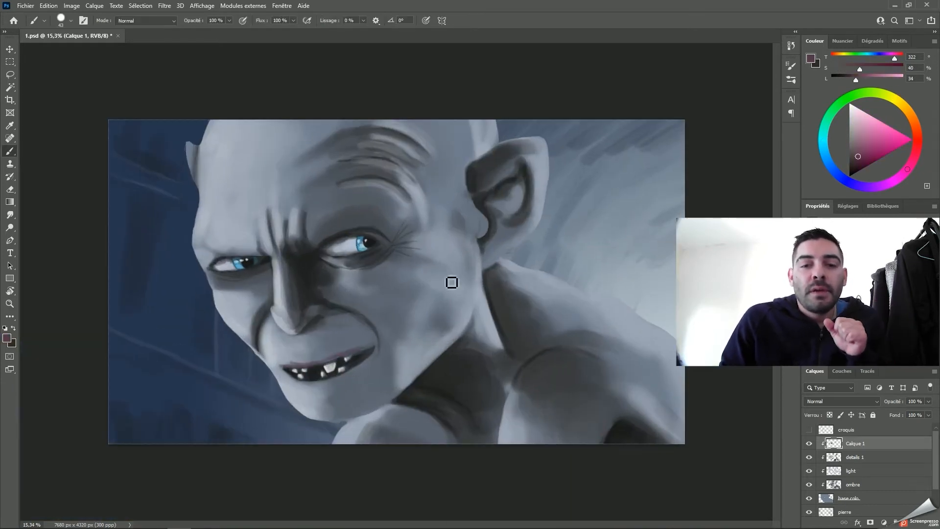
- Shift the brush colour's hue towards purple and paint along the upper lip
key(z)
drag(359, 387, 401, 386)
key(b)
alt+click(305, 354)
drag(844, 179, 867, 184)
mouse_move(248, 354)
mouse_down()
mouse_move(381, 328)
mouse_move(379, 335)
mouse_up()
- Try a redder tone on the lower lip and the corner of the mouth
drag(868, 184, 917, 145)
click(870, 148)
drag(251, 369, 313, 379)
alt+click(274, 378)
drag(350, 342, 380, 328)
- Return to a purple hue and repaint both the upper and lower lips
click(870, 149)
drag(917, 145, 882, 186)
drag(250, 355, 337, 341)
drag(249, 366, 308, 381)
- Blend the purple of the lower lip towards the mouth corner and chin with sampled tones
alt+click(265, 356)
alt+click(326, 349)
alt+click(372, 332)
drag(375, 334, 345, 360)
drag(302, 380, 281, 379)
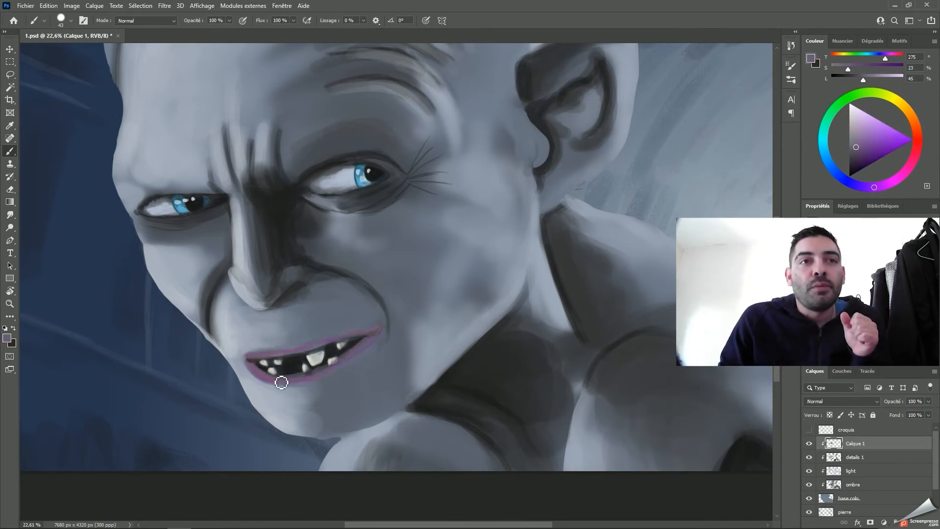
- Soften the near corner of the mouth with a skin tone sampled beside it, then enlarge the brush
key(bracketleft)
key(bracketleft)
alt+click(349, 346)
drag(358, 339, 381, 330)
key(bracketright)
key(bracketright)
key(bracketright)
key(bracketright)
key(bracketright)
key(bracketright)
key(bracketright)
- Blend the outer edge of the lower lip and the mouth corner into the skin with tones sampled around the mouth
alt+click(293, 387)
drag(251, 374, 304, 382)
alt+click(237, 340)
mouse_move(237, 340)
mouse_down()
mouse_move(363, 348)
mouse_move(309, 378)
mouse_up()
alt+click(363, 347)
drag(319, 372, 380, 344)
alt+click(296, 393)
drag(309, 389, 285, 391)
drag(371, 349, 377, 330)
- Lasso the lips, mute their purple with a Hue/Saturation adjustment and clear the selection
scroll(372, 333, down, 2)
key(l)
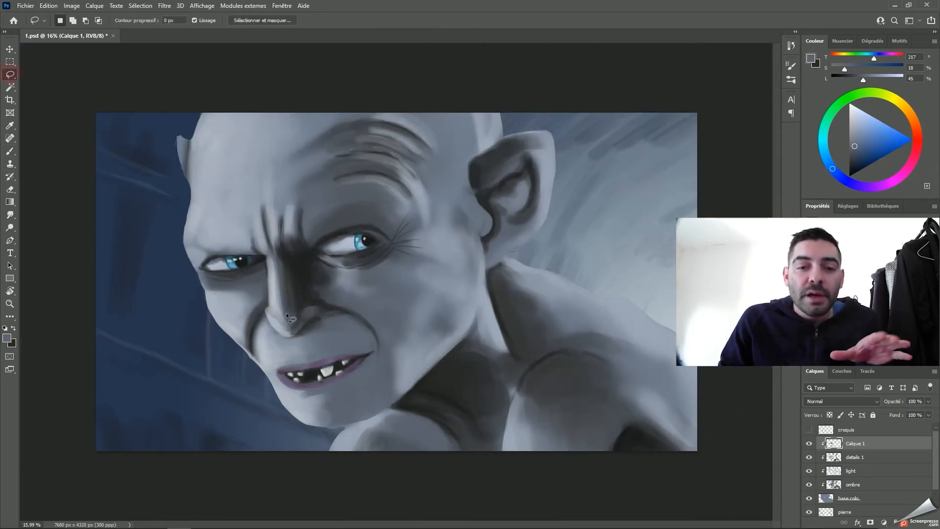
key(ctrl+u)
key(Return)
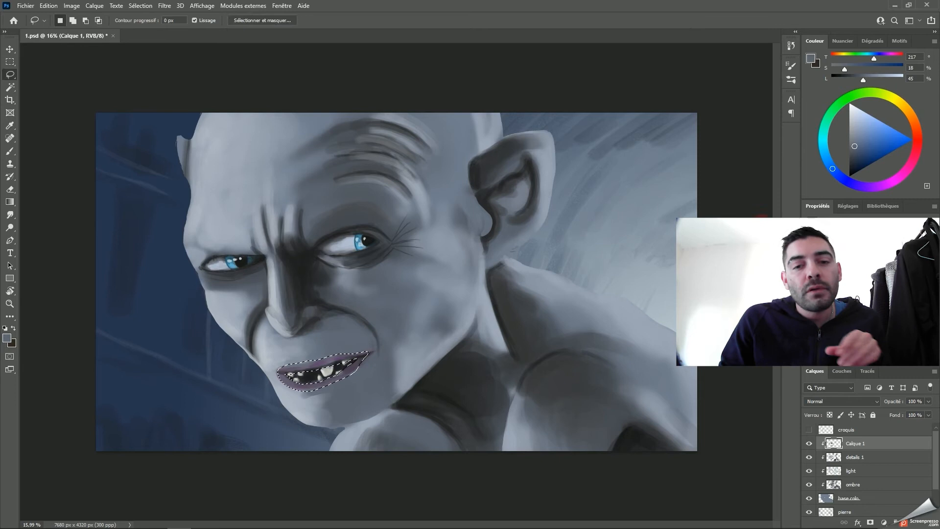
key(ctrl+d)
- Refine the shading of the nose and the adjacent cheek fold with sampled skin tones
key(b)
alt+click(294, 363)
alt+right_click(289, 348)
drag(272, 313, 289, 333)
alt+right_click(290, 336)
alt+click(294, 313)
drag(258, 304, 253, 348)
- Paint a light rim along the far cheek, chin and forehead contour, and along the near ear and shoulder
alt+click(505, 311)
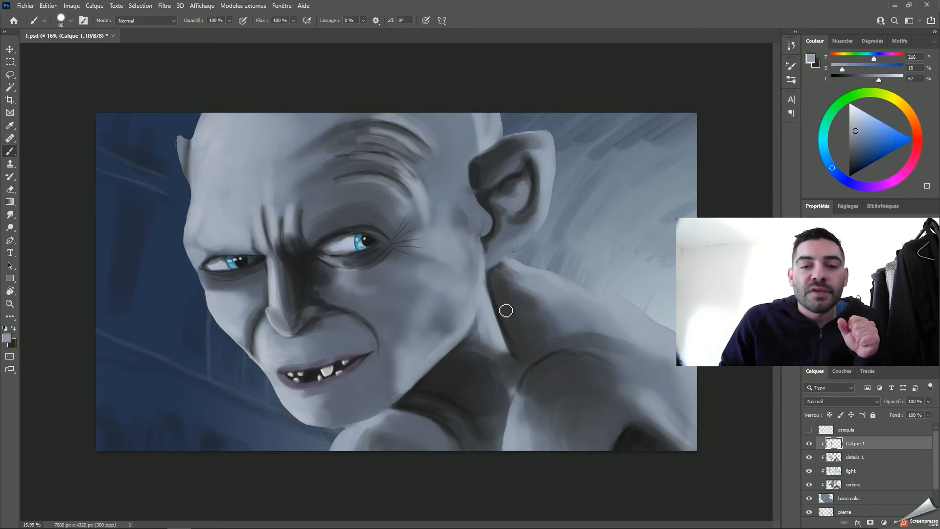
drag(210, 297, 260, 365)
drag(270, 375, 294, 407)
drag(199, 247, 191, 115)
mouse_move(516, 131)
mouse_down()
mouse_move(504, 263)
mouse_move(598, 296)
mouse_up()
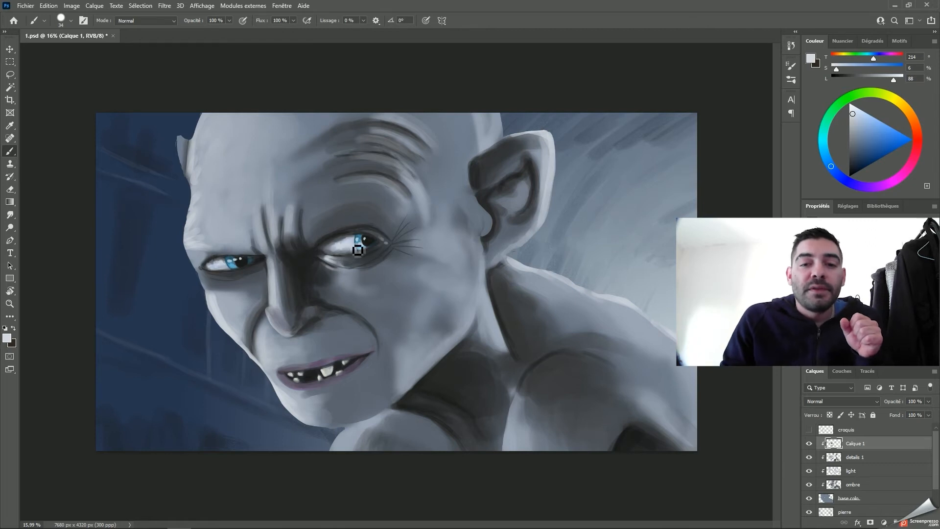
- Rework the forehead wrinkles above the near eye with sampled tones
alt+click(409, 163)
mouse_move(409, 164)
mouse_down()
mouse_move(344, 184)
mouse_move(326, 160)
mouse_up()
alt+click(425, 142)
alt+right_click(416, 137)
drag(425, 135, 316, 143)
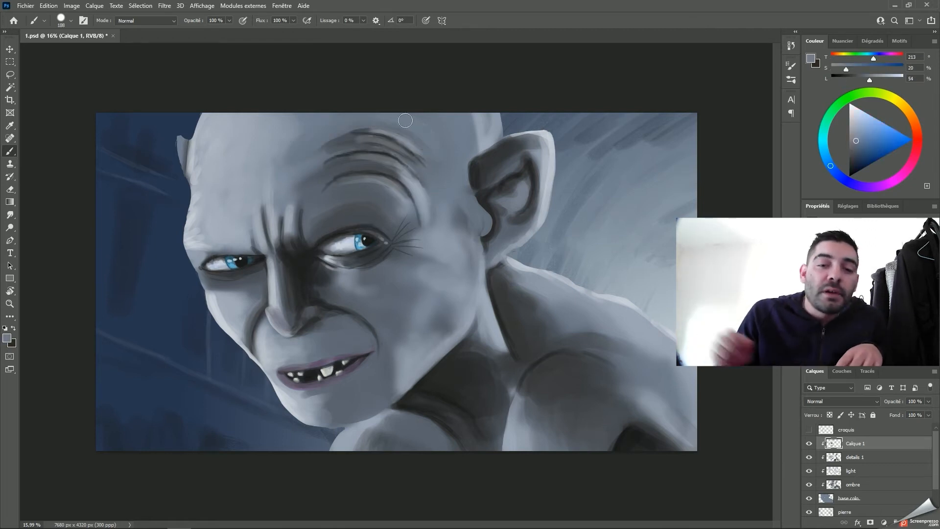
- Touch up the far ear and the skin beneath the inner corner of the near eye with sampled tones
alt+click(190, 216)
drag(178, 136, 190, 192)
scroll(343, 247, up, 5)
alt+click(323, 235)
alt+click(313, 234)
alt+right_click(323, 239)
drag(306, 249, 332, 260)
- Shift the sampled tooth colour to a yellowish tone and tint the teeth
scroll(493, 238, down, 4)
alt+click(320, 379)
click(860, 118)
click(885, 95)
right_click(333, 359)
drag(325, 376, 310, 389)
- Draw fine dark eyebrow hairs above both eyes with a very thin brush
alt+click(316, 388)
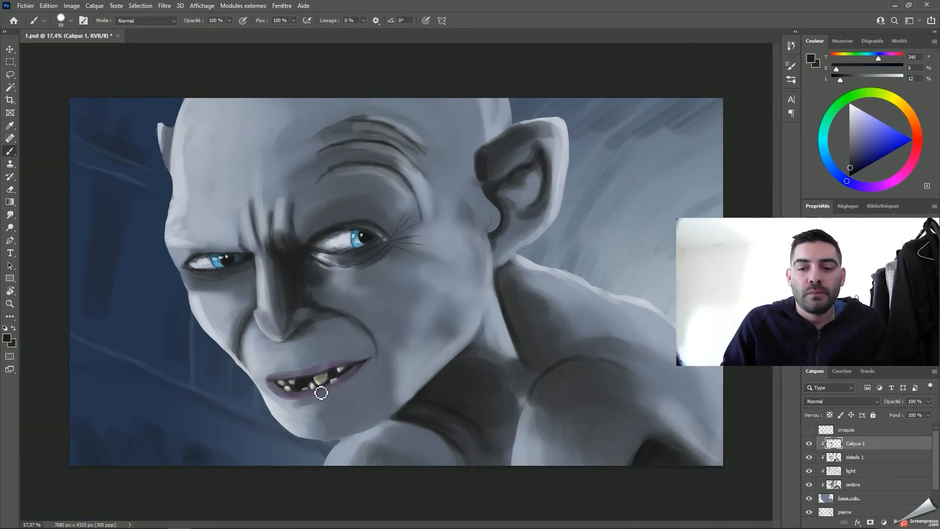
drag(213, 248, 229, 243)
drag(218, 242, 197, 235)
drag(211, 243, 203, 236)
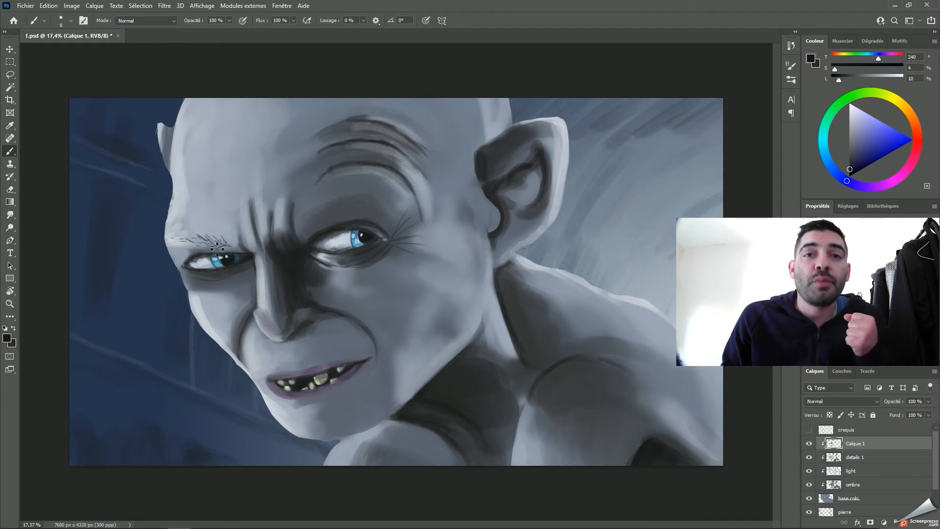
drag(345, 208, 364, 204)
drag(374, 209, 398, 220)
- Strengthen the frown lines between the eyebrows with a larger brush and a tone sampled from the nose bridge
drag(275, 237, 270, 211)
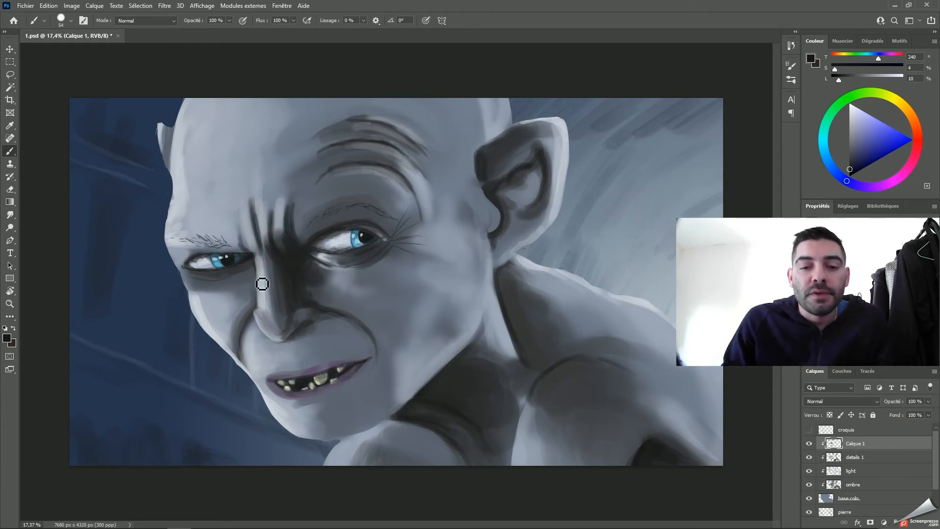
alt+click(262, 283)
drag(264, 254, 264, 210)
- Set the brush size to 8 and add wrinkles at the outer corner of the near eye in a sampled tone
alt+click(380, 263)
right_click(381, 263)
text(8)
key(Return)
mouse_move(398, 238)
mouse_down()
mouse_move(437, 227)
mouse_move(434, 254)
mouse_move(410, 215)
mouse_up()
- Highlight the ridges of the frown lines between the eyebrows with a light tone sampled from the forehead
alt+click(438, 240)
right_click(463, 210)
alt+click(240, 196)
drag(240, 213, 251, 244)
drag(277, 211, 278, 246)
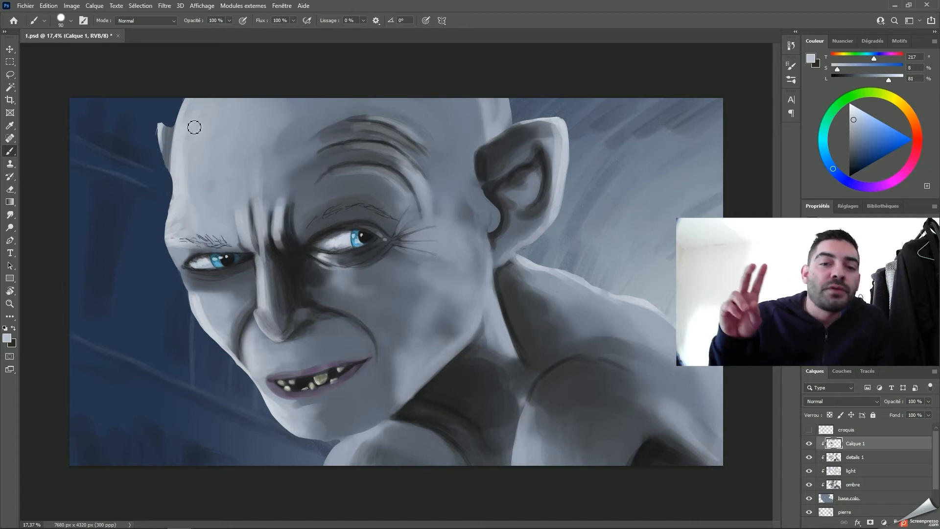
- Paint a near-white rim light along the far side of the face, the near shoulder and the near ear
click(851, 110)
drag(182, 101, 167, 240)
drag(190, 293, 259, 389)
drag(513, 254, 645, 300)
drag(535, 240, 568, 135)
drag(491, 202, 498, 228)
drag(561, 167, 557, 211)
- Add a highlight below the near eye and lighten the near cheek, temple and side of the head
alt+right_click(361, 302)
drag(345, 279, 360, 282)
alt+click(503, 266)
alt+click(474, 235)
mouse_move(474, 231)
mouse_down()
mouse_move(483, 286)
mouse_move(458, 337)
mouse_up()
drag(473, 104, 469, 141)
drag(421, 102, 460, 169)
- Darken the upper inner fold of the near ear with a sampled shadow tone
alt+click(484, 164)
drag(529, 128, 482, 156)
alt+right_click(487, 155)
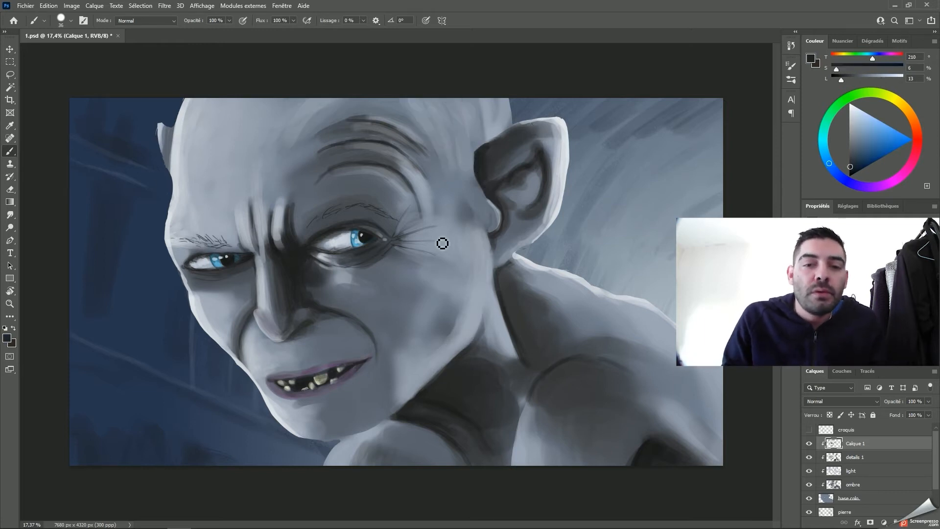
- Rework the folds and shadows of the neck below the jaw with sampled tones
alt+click(369, 325)
alt+right_click(372, 342)
alt+right_click(383, 406)
mouse_move(382, 378)
mouse_down()
mouse_move(373, 427)
mouse_move(441, 418)
mouse_move(464, 404)
mouse_move(492, 450)
mouse_up()
alt+click(365, 426)
alt+click(508, 391)
mouse_move(520, 416)
mouse_down()
mouse_move(529, 401)
mouse_move(513, 458)
mouse_move(553, 368)
mouse_move(531, 408)
mouse_up()
- Rework the dark gap beside the near arm and the shading along the top of the shoulder with sampled tones
alt+click(529, 458)
alt+click(587, 380)
drag(661, 436, 639, 462)
alt+click(607, 345)
mouse_move(573, 361)
mouse_down()
mouse_move(628, 356)
mouse_move(548, 369)
mouse_up()
- Create a layer named cheveux and draw thin near-black hair strands down the far side of the head
click(908, 522)
alt+right_click(502, 380)
click(849, 169)
drag(189, 99, 170, 188)
drag(195, 99, 161, 213)
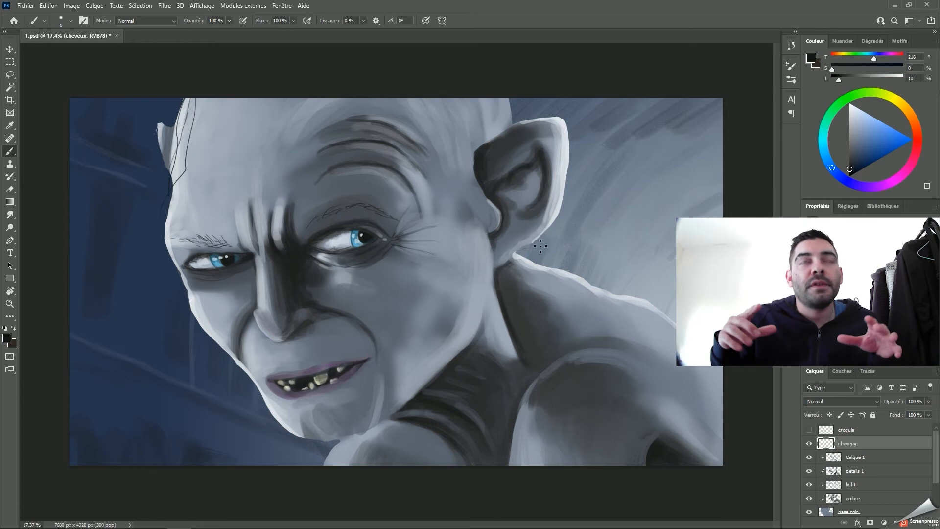
- Draw long wavy hair strands over the middle of the forehead, the brow and the near temple
drag(278, 98, 271, 235)
drag(285, 99, 279, 228)
drag(319, 98, 338, 208)
drag(327, 98, 329, 213)
drag(381, 99, 425, 285)
mouse_move(400, 98)
mouse_down()
mouse_move(439, 290)
mouse_move(432, 267)
mouse_up()
- Draw long hair strands over the near cheek, ear and shoulder, and down the side of the neck
drag(409, 98, 472, 325)
drag(421, 98, 488, 328)
drag(502, 99, 562, 328)
drag(461, 98, 537, 336)
drag(491, 98, 675, 302)
drag(506, 98, 676, 323)
drag(498, 274, 509, 408)
drag(512, 259, 507, 425)
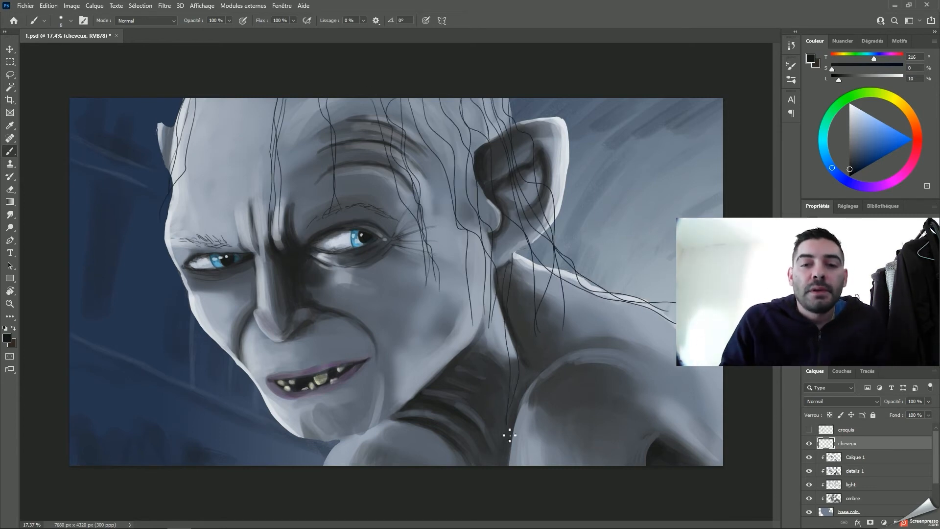
- Erase the hair strands crossing the near ear and return to the brush
key(e)
mouse_move(511, 135)
mouse_down()
mouse_move(493, 172)
mouse_move(527, 241)
mouse_up()
key(b)
- Lock the hair layer's transparent pixels and recolour strands over the neck and shoulder and below the chin in a lighter grey
click(830, 415)
click(849, 126)
drag(491, 356, 474, 462)
drag(309, 444, 315, 450)
drag(500, 259, 498, 330)
drag(550, 236, 590, 281)
- Try other grey tones on the strands over the near side of the forehead and below the chin
click(849, 109)
key(ctrl+z)
mouse_move(401, 131)
mouse_down()
mouse_move(421, 210)
mouse_move(420, 190)
mouse_up()
key(ctrl+z)
click(852, 144)
drag(312, 440, 315, 463)
click(829, 415)
key(ctrl+z)
- Save the document and tint the inner rim of the near ear with the purple sampled from the lips
key(ctrl+s)
alt+click(306, 370)
drag(549, 143, 551, 205)
- Recolour the hair strand down the middle of the forehead in near white, toggling the transparency lock around the stroke
click(829, 415)
alt+click(405, 162)
drag(274, 118, 273, 204)
key(ctrl+z)
click(849, 114)
drag(278, 100, 265, 244)
alt+click(494, 261)
click(829, 414)
- Select layer Calque 1 and soften the frown lines between the eyebrows with sampled tones
click(855, 456)
alt+click(289, 240)
drag(253, 202, 250, 237)
drag(268, 194, 267, 227)
alt+click(304, 179)
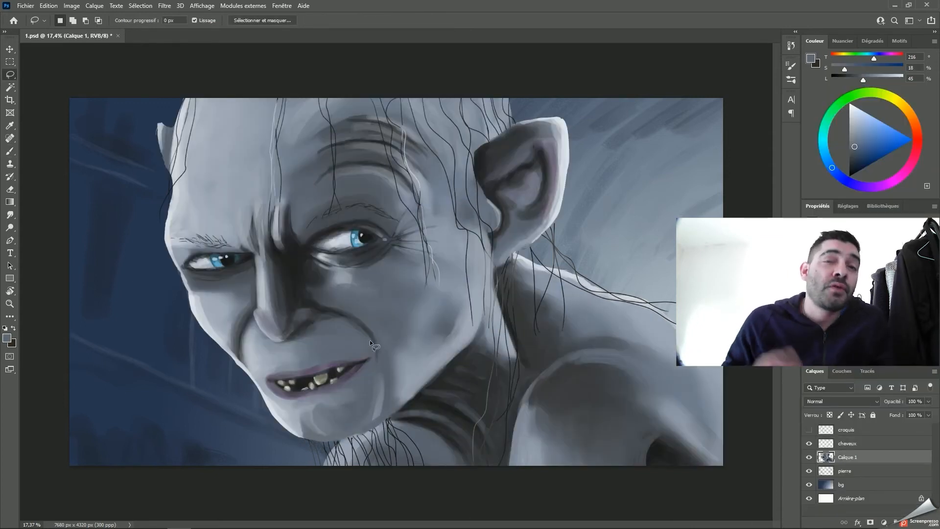
- Lasso the mouth and copy it to a new layer to adjust its position
drag(313, 377, 349, 389)
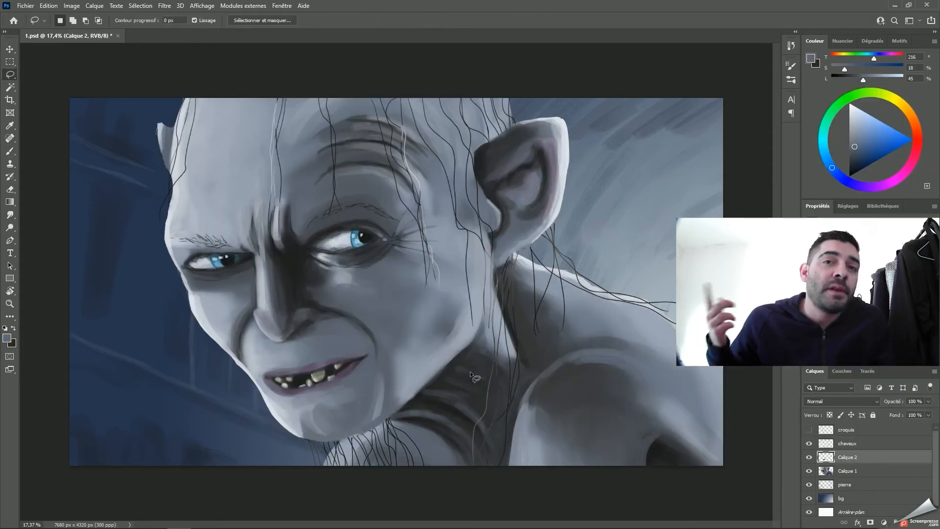
- Warp the copied mouth on Calque 2 to adjust its far corner and touch up the lower jaw on Calque 1
click(847, 457)
key(ctrl+t)
click(48, 6)
mouse_move(73, 229)
click(212, 296)
drag(274, 374, 265, 371)
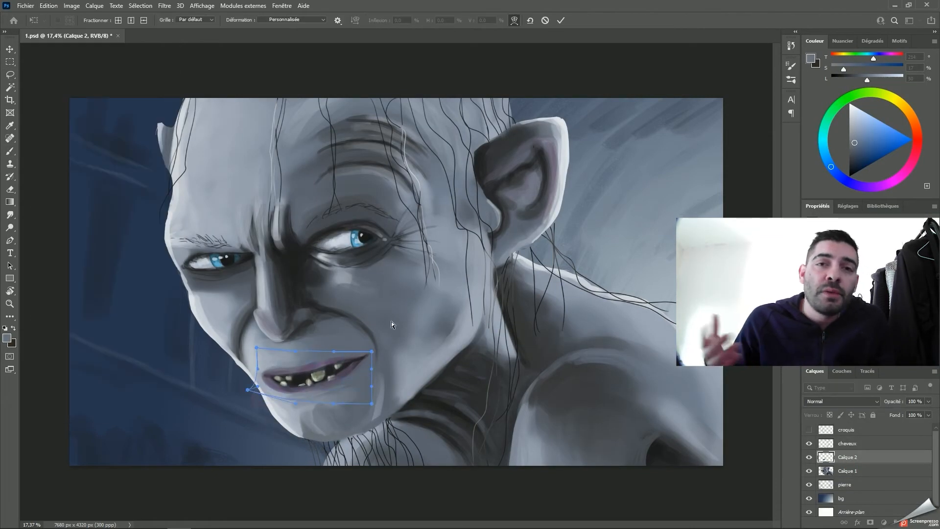
key(Return)
click(847, 470)
drag(378, 421, 368, 430)
- Tint the shadowed neck folds with a dark teal on layer Calque 2
click(848, 457)
click(847, 443)
click(862, 460)
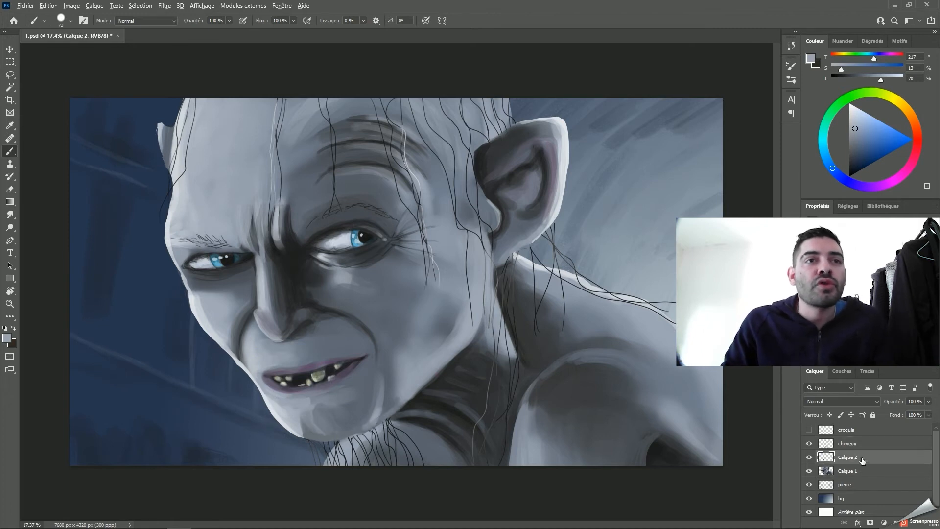
click(858, 159)
click(826, 158)
drag(416, 404, 465, 420)
- Rework the frown lines between the eyebrows with long vertical strokes in sampled tones
alt+click(307, 384)
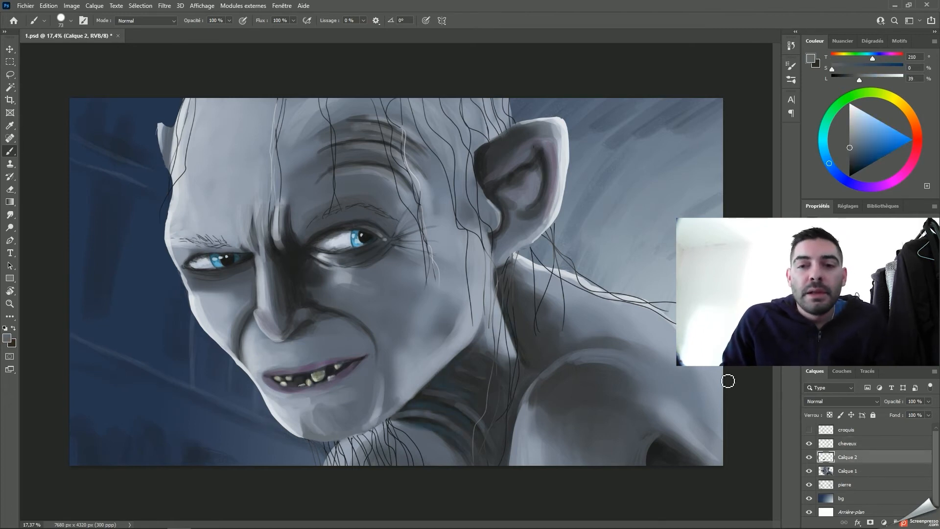
scroll(396, 282, down, 1)
drag(284, 209, 277, 265)
drag(271, 194, 266, 244)
alt+click(259, 210)
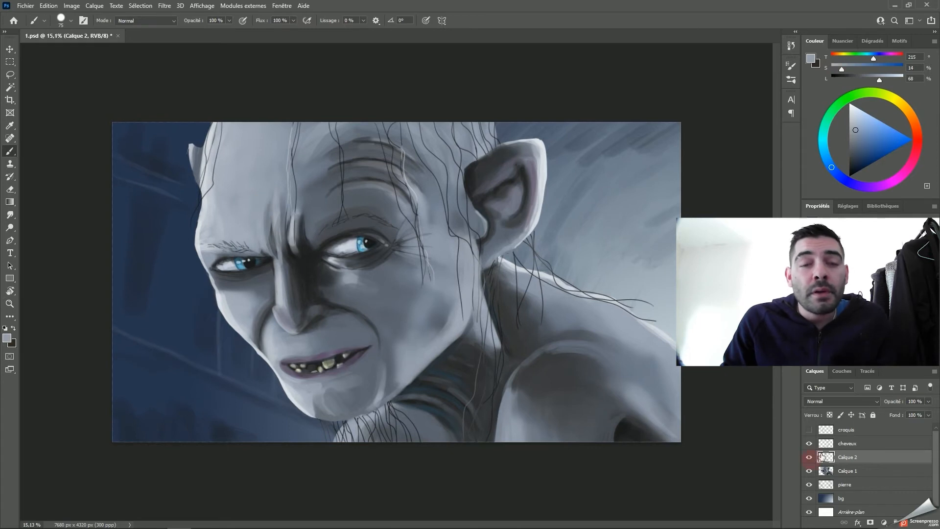
- Merge Calque 1 and Calque 2, load the merged figure's outline as a selection and add a new layer above
ctrl+click(847, 470)
key(ctrl+e)
ctrl+click(826, 457)
click(910, 522)
- Brush soft light sampled from the forehead along the forehead's edge, the shoulder line and the near ear
click(70, 21)
click(151, 177)
alt+click(216, 162)
drag(210, 147, 205, 215)
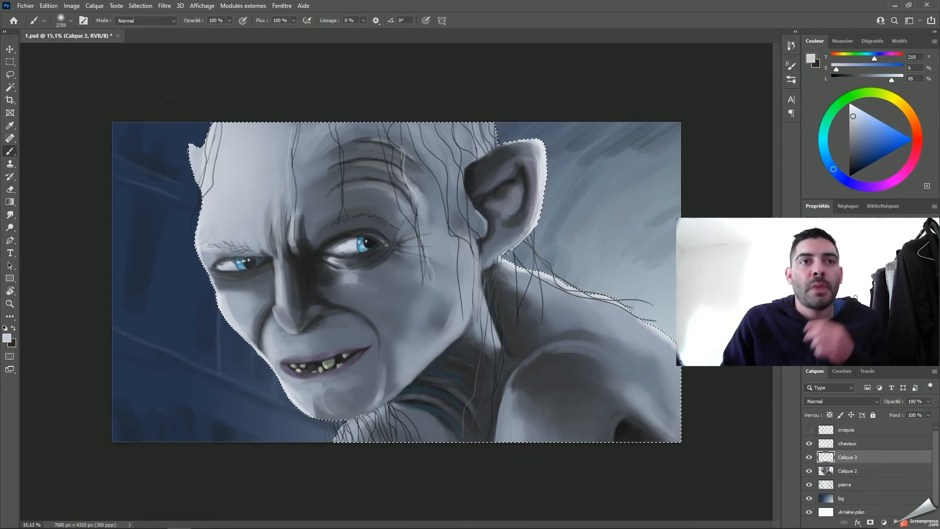
drag(512, 270, 659, 338)
drag(529, 151, 482, 146)
- Deepen the shadows over the near brow, neck, both eyes and inner ear with a soft sampled dark tone
alt+click(304, 262)
drag(337, 215, 392, 210)
drag(492, 275, 519, 359)
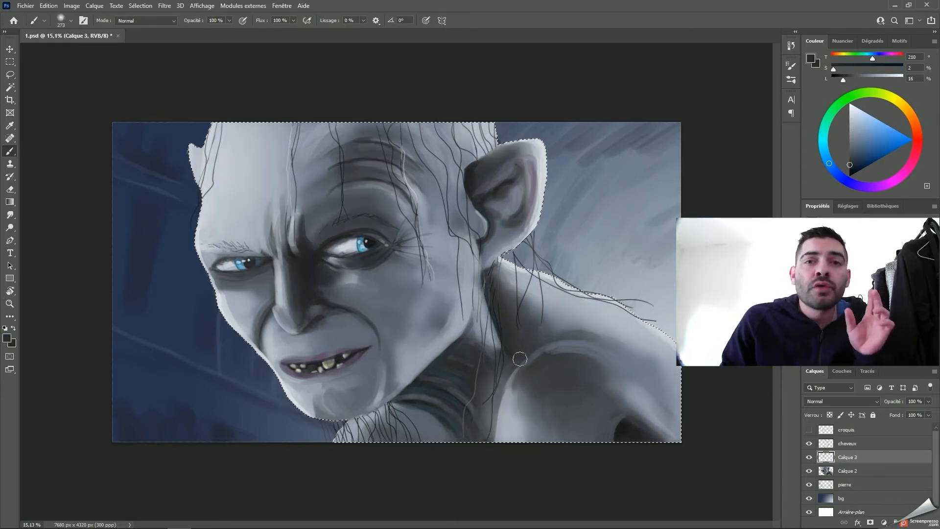
drag(211, 272, 272, 264)
drag(471, 191, 504, 152)
drag(328, 259, 377, 233)
- Blend the skin under the far eye and darken the nostril area with sampled tones
alt+click(245, 296)
drag(221, 282, 269, 277)
alt+click(310, 274)
mouse_move(308, 325)
mouse_down()
mouse_move(329, 313)
mouse_move(371, 323)
mouse_move(314, 328)
mouse_up()
alt+click(313, 294)
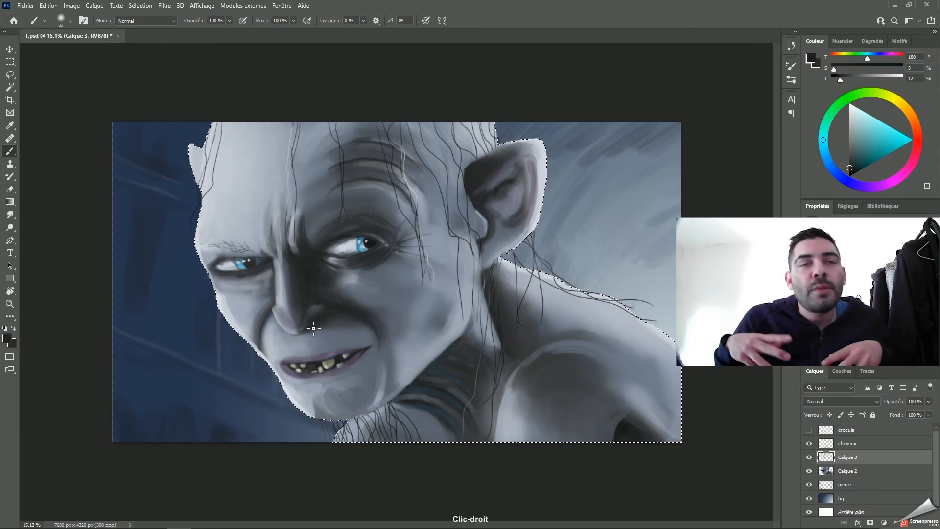
- Shade the far ear and the far edge of the cheek and jaw with sampled tones
alt+click(341, 280)
drag(190, 147, 200, 186)
drag(221, 308, 303, 408)
alt+click(457, 350)
drag(191, 147, 201, 185)
- Clear the selection and touch up the skin under the near eye with a brush at 40% opacity
key(m)
key(ctrl+d)
click(809, 457)
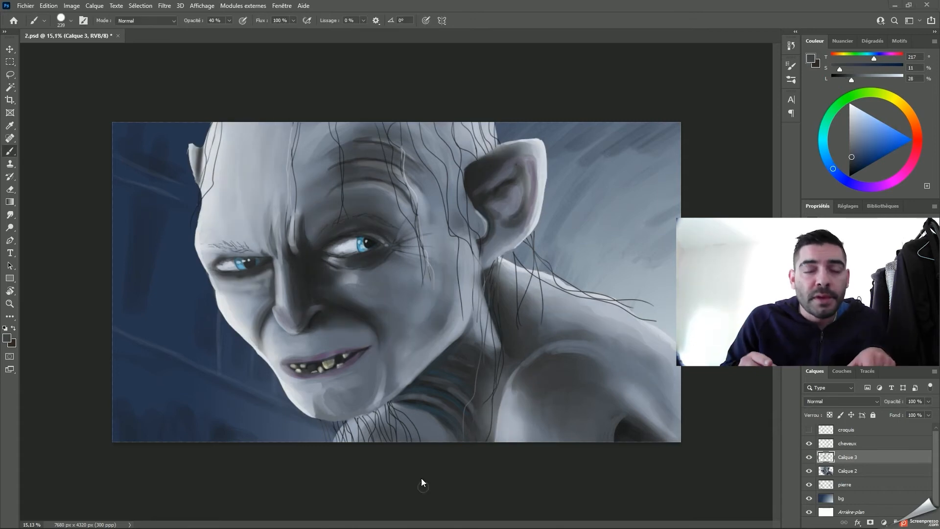
click(71, 20)
click(386, 249)
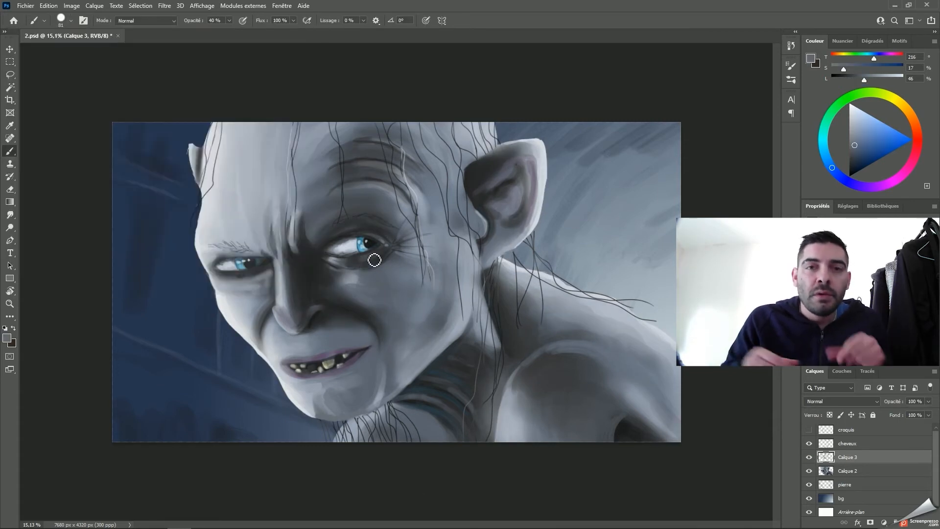
- Merge Calque 3 with Calque 2, and hide and reshow the cheveux layer
ctrl+click(847, 470)
key(ctrl+e)
click(809, 443)
click(809, 443)
- Lasso the far eye, copy it to a new layer and transform it to adjust its placement
key(l)
drag(267, 252, 264, 249)
key(ctrl+j)
key(ctrl+t)
key(b)
- Shade the area behind the jaw and down the neck with tones sampled from the face
alt+click(242, 285)
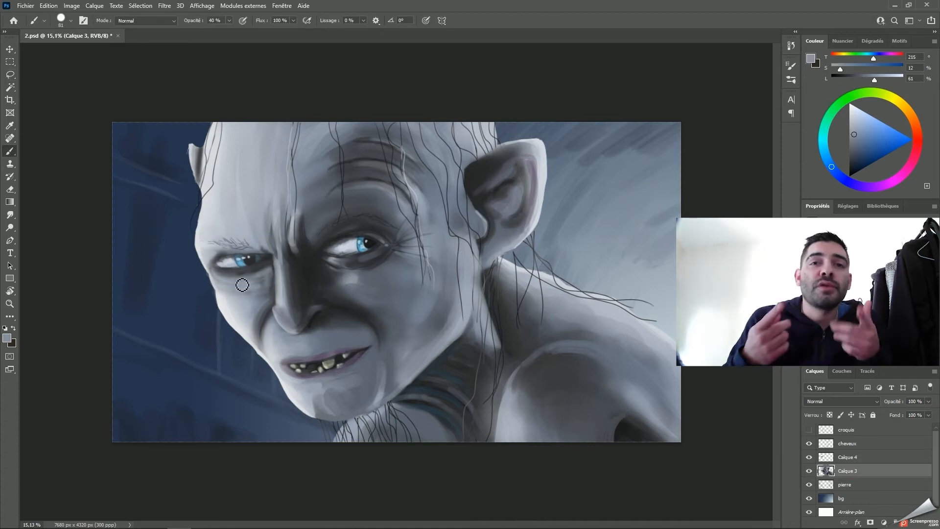
alt+click(287, 314)
drag(474, 269, 494, 374)
alt+click(412, 238)
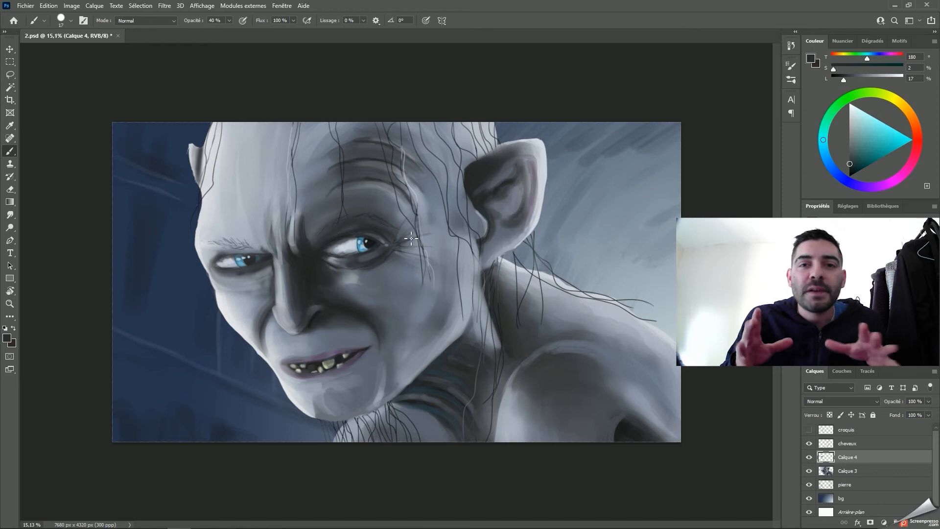
- Refine the shading on the chin, the upper arm and the neck folds with sampled tones on Calque 4
drag(359, 388, 342, 406)
alt+click(363, 401)
alt+click(347, 287)
alt+click(545, 357)
drag(545, 357, 606, 366)
alt+click(424, 384)
drag(431, 390, 474, 426)
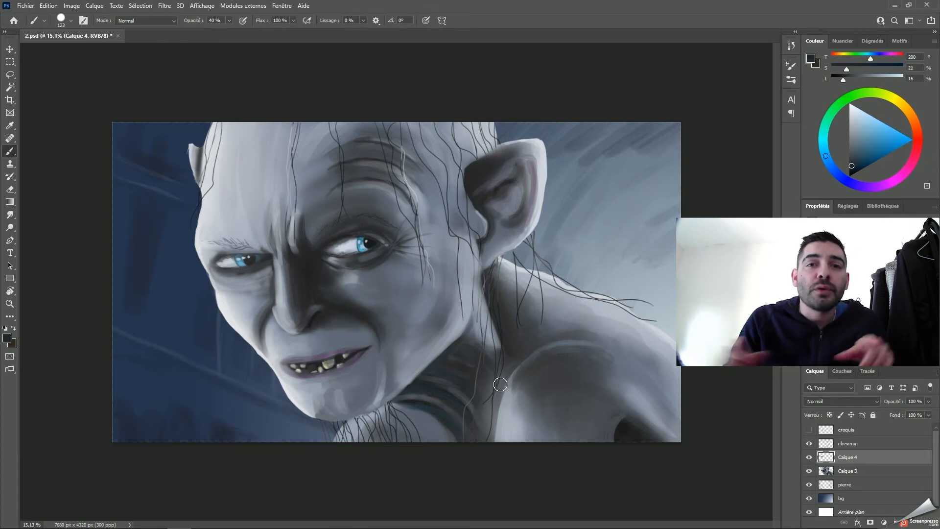
- Draw fine dark wrinkles around both eyes and between the eyebrows with a textured brush at 80% opacity
click(71, 21)
click(142, 159)
click(312, 280)
alt+click(335, 261)
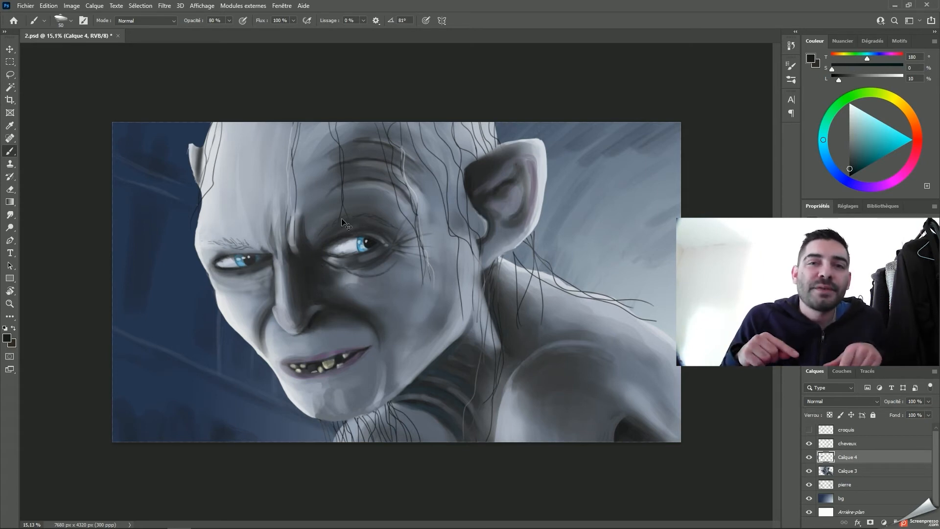
alt+click(367, 271)
alt+click(242, 258)
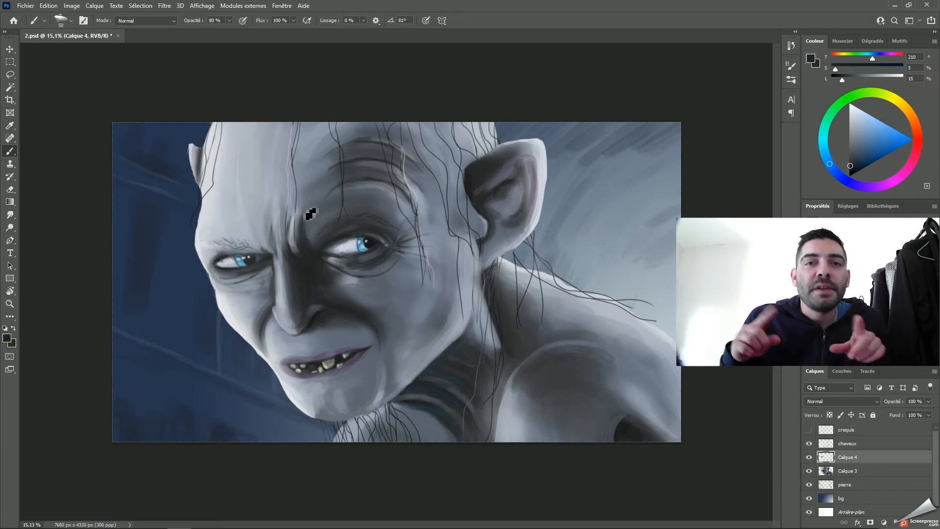
alt+click(264, 255)
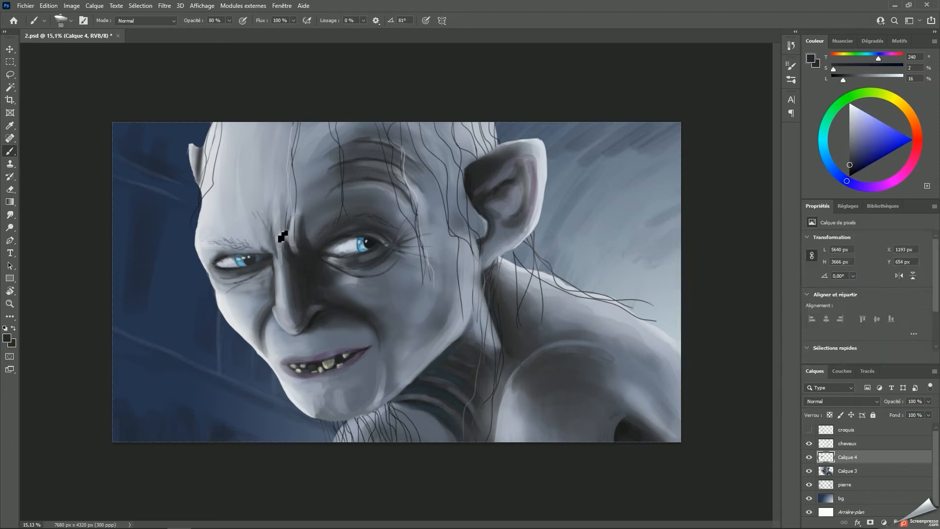
- Draw horizontal wrinkles across the lit side of the forehead with dark strokes and sampled light highlights
drag(239, 171, 258, 172)
drag(240, 187, 269, 187)
alt+right_click(467, 142)
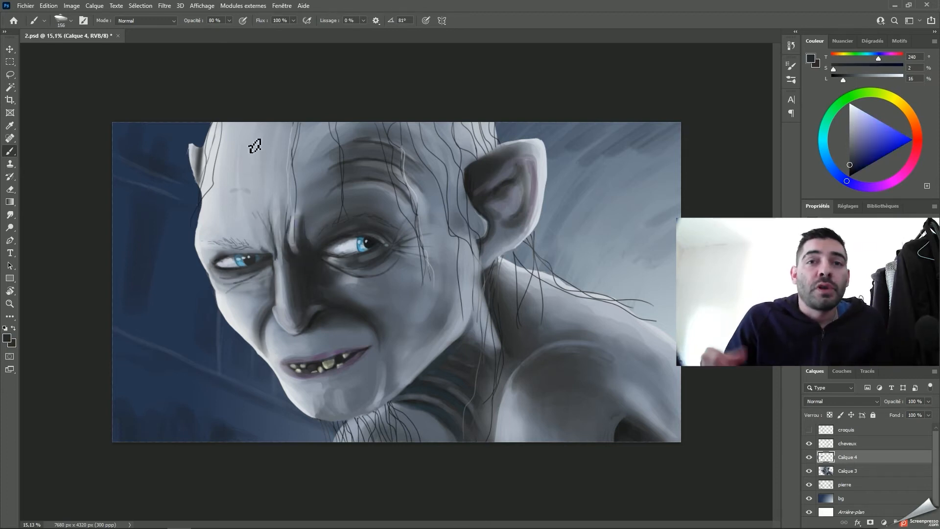
alt+click(223, 173)
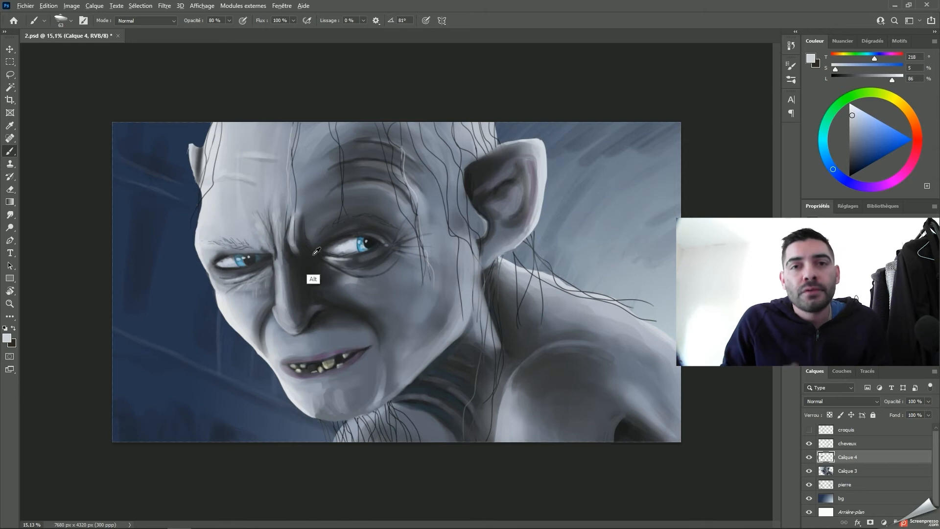
- Add dark accents at the mouth corner and near eye, plus blemishes on the cheek and inside the ear
alt+click(343, 249)
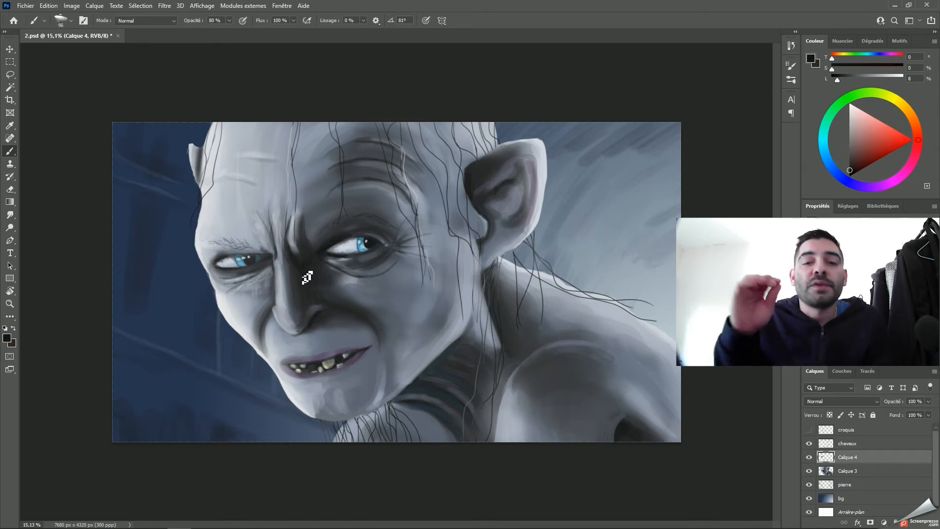
drag(377, 371, 367, 371)
alt+click(356, 357)
alt+click(332, 243)
drag(347, 251, 368, 252)
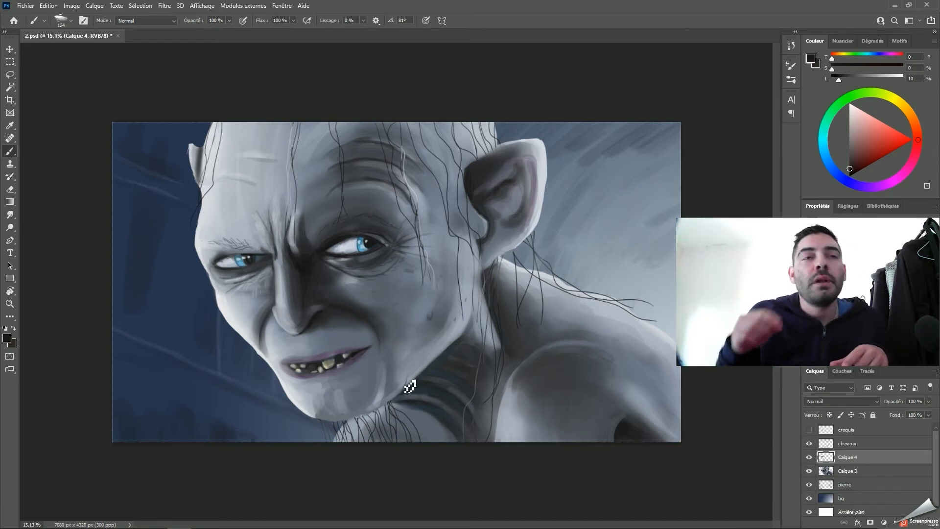
mouse_move(519, 170)
mouse_down()
mouse_move(522, 201)
mouse_move(511, 189)
mouse_up()
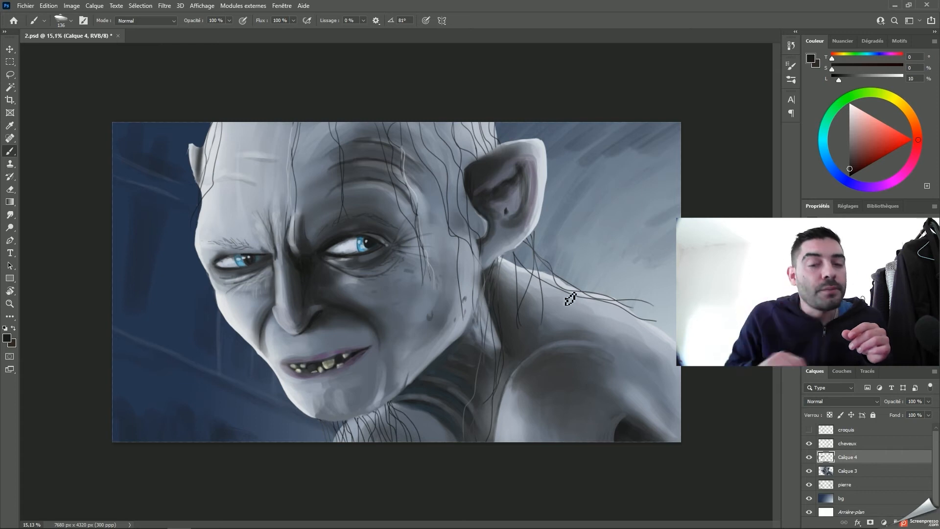
- Brush textured light and mid tones along the top of the shoulder and upper back, sampling from nearby skin
alt+click(424, 418)
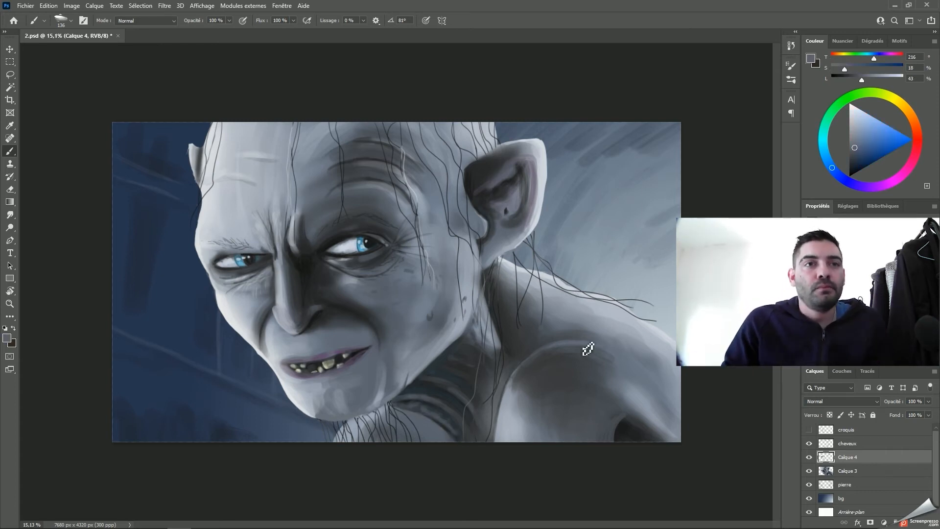
alt+click(504, 269)
drag(535, 275, 570, 294)
drag(589, 305, 665, 344)
alt+click(621, 338)
alt+right_click(618, 342)
alt+click(629, 330)
drag(618, 319, 667, 353)
- Add textured strokes down the front edge of the upper arm with a sampled skin tone
alt+right_click(612, 417)
alt+click(519, 406)
drag(524, 364, 518, 388)
- Draw fine dark pores and creases on the nose and around the near eye with a smaller textured brush
alt+click(304, 269)
right_click(289, 321)
click(342, 284)
click(363, 255)
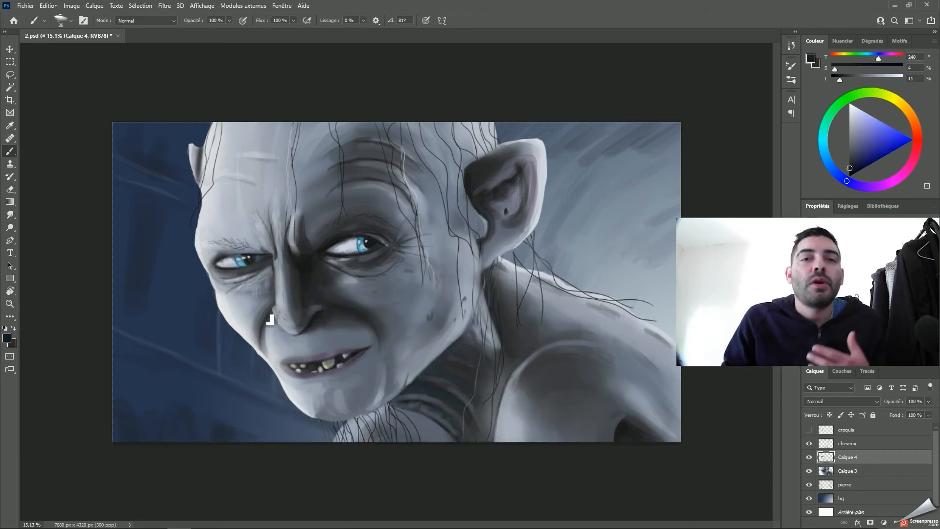
scroll(242, 260, up, 3)
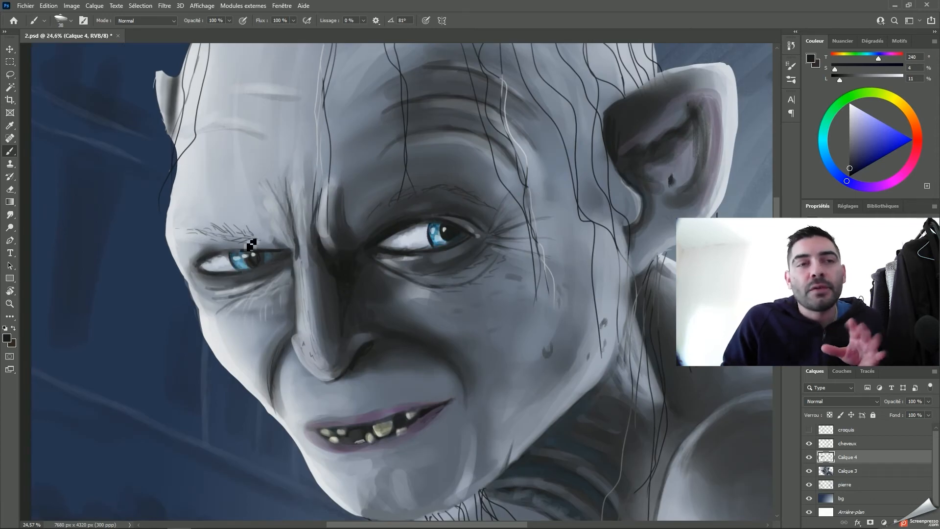
scroll(244, 250, down, 3)
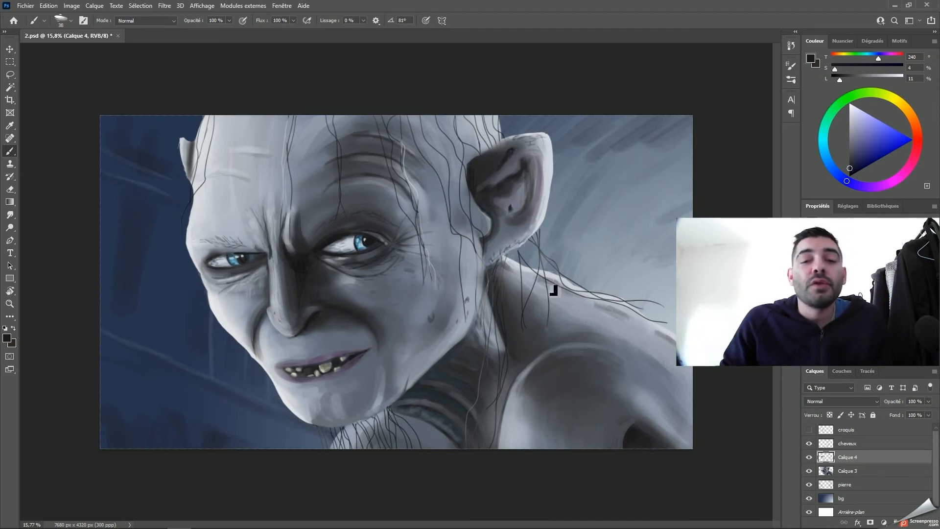
- Paint dark blemishes on the scalp beside the near ear and fine skin marks on the near cheek
click(461, 147)
alt+right_click(486, 143)
click(483, 138)
alt+click(490, 154)
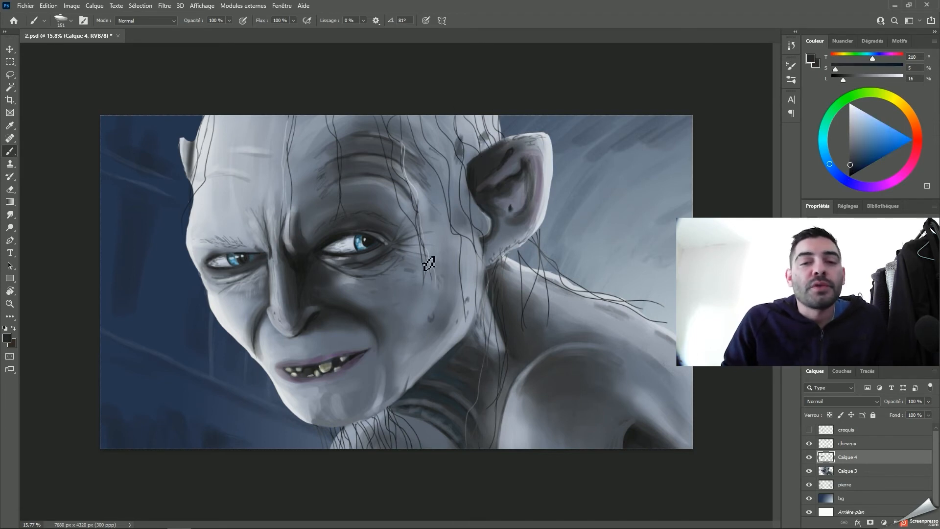
alt+right_click(406, 298)
alt+click(424, 246)
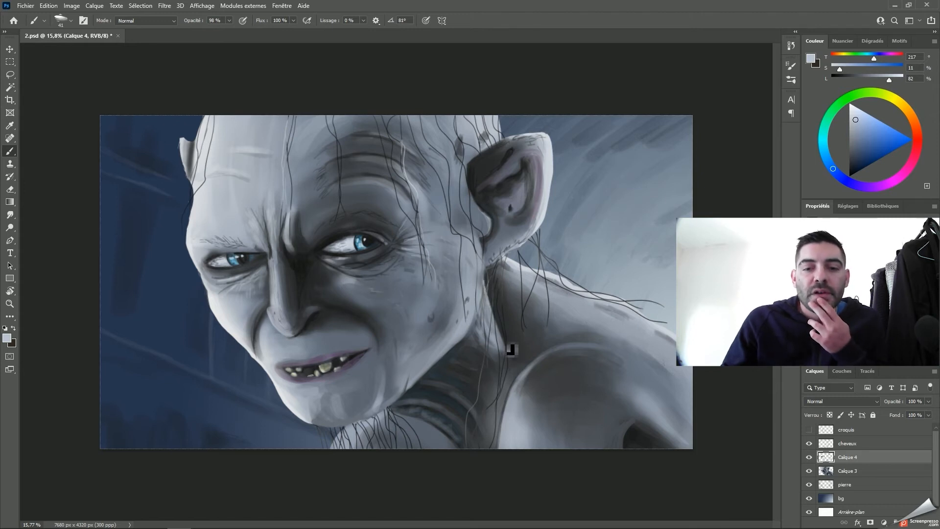
key(alt+bracketright)
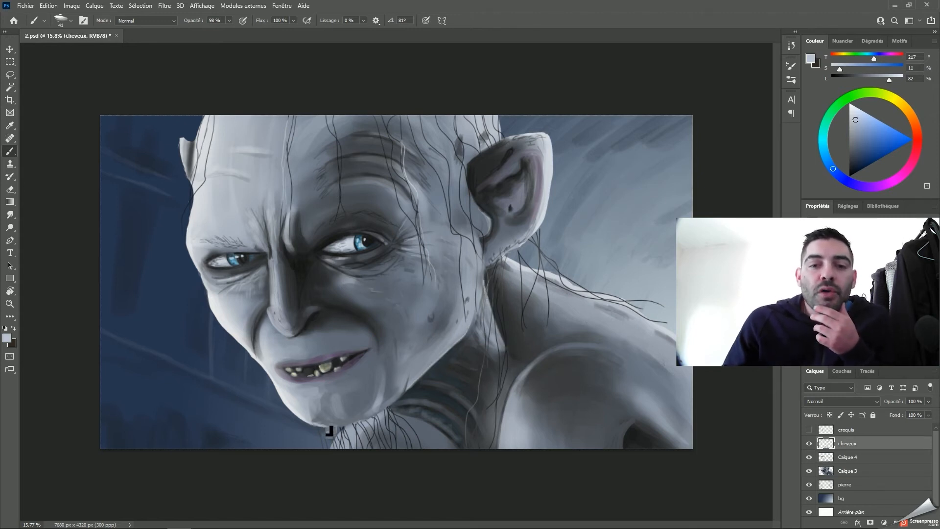
alt+click(329, 423)
key(alt+bracketleft)
- Cover the upper arm with short light and dark texture strokes using sampled tones
alt+click(294, 273)
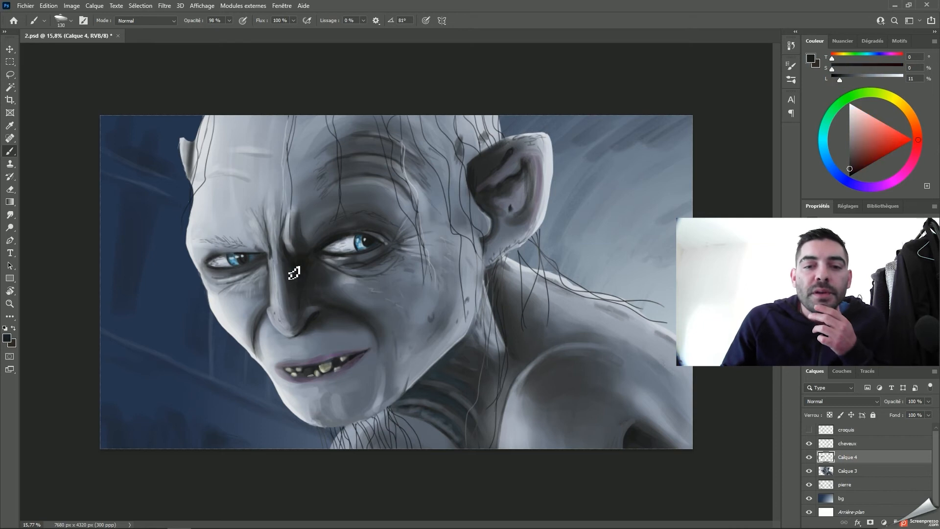
alt+click(525, 443)
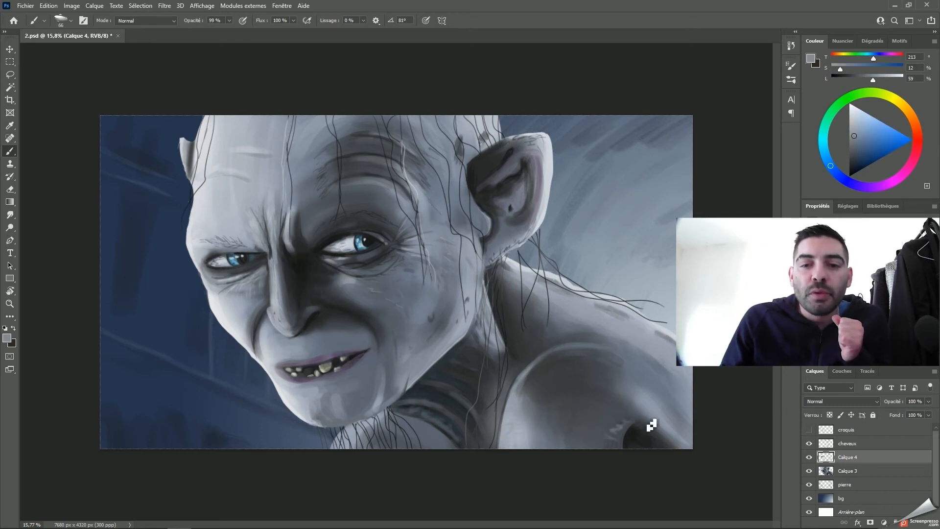
alt+click(632, 416)
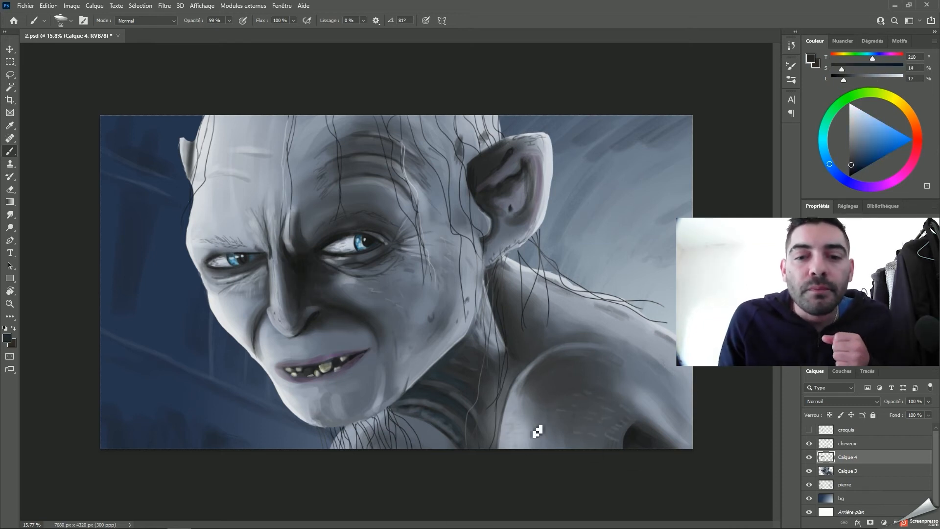
alt+click(639, 386)
- Add textured skin strokes across the upper back, the chest below the chin and the neck
alt+click(535, 294)
alt+right_click(536, 293)
mouse_move(543, 296)
mouse_down()
mouse_move(634, 324)
mouse_move(680, 365)
mouse_up()
alt+right_click(536, 414)
mouse_move(367, 475)
mouse_down()
mouse_move(352, 446)
mouse_move(384, 425)
mouse_up()
alt+click(429, 432)
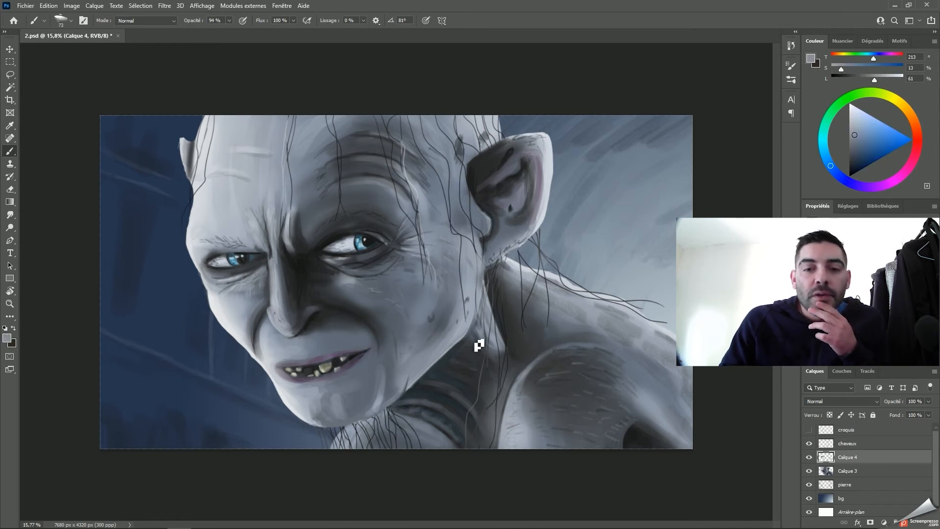
alt+click(479, 344)
- Darken the pupil and inner details of the eyes with near black
scroll(331, 253, up, 3)
alt+right_click(320, 248)
alt+click(160, 269)
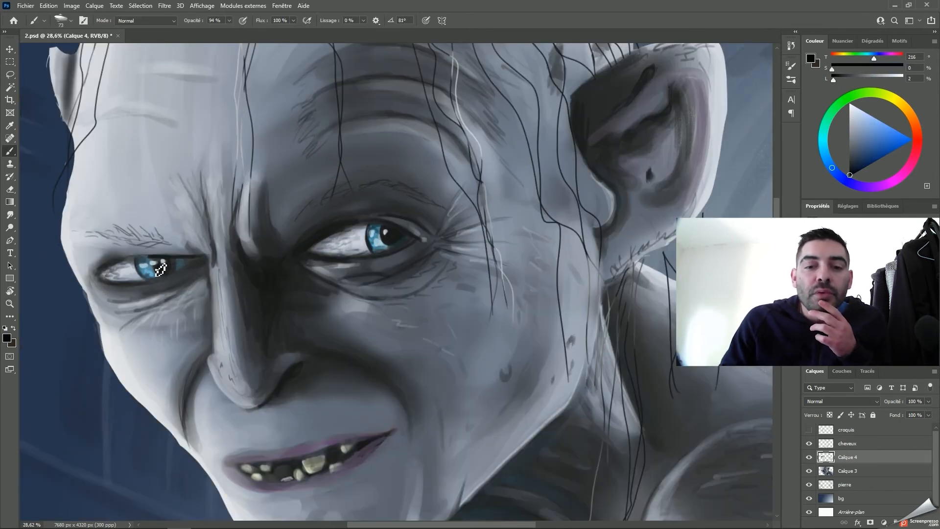
drag(394, 237, 342, 240)
drag(326, 340, 377, 343)
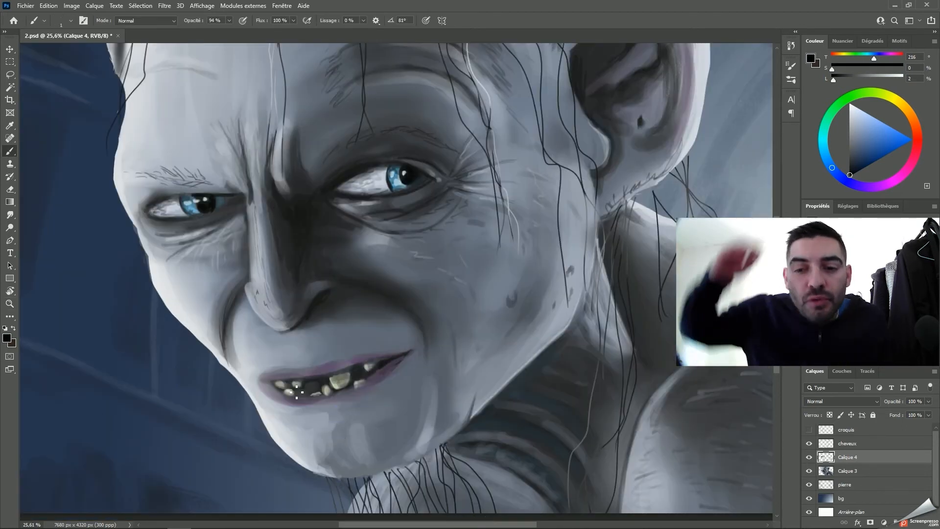
- Darken the gaps between the teeth and sharpen their edges with small near-black strokes
right_click(340, 390)
alt+right_click(340, 390)
right_click(308, 389)
alt+right_click(313, 387)
drag(319, 384, 285, 392)
mouse_move(263, 378)
mouse_down()
mouse_move(353, 390)
mouse_move(384, 367)
mouse_move(359, 363)
mouse_up()
alt+right_click(329, 384)
- Add textured strokes in sampled skin tones above the upper lip and below the lower lip
alt+click(266, 338)
drag(262, 362, 280, 354)
drag(282, 398, 317, 399)
alt+click(315, 399)
- Paint textured strokes in sampled skin tones across the cheek and jaw beside the mouth, resizing the brush
alt+click(369, 295)
alt+right_click(431, 312)
alt+click(435, 317)
mouse_move(437, 345)
mouse_down()
mouse_move(460, 333)
mouse_move(475, 298)
mouse_up()
alt+click(444, 335)
alt+right_click(422, 335)
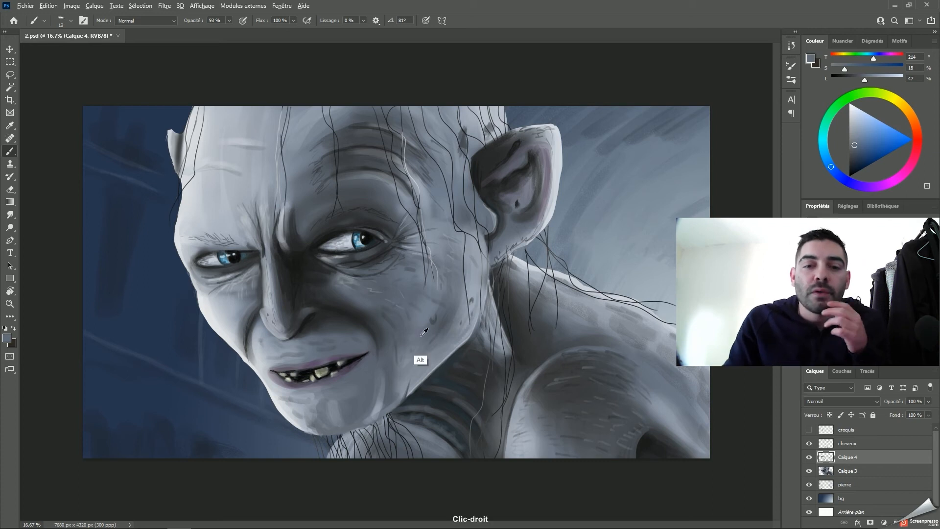
- Add light sampled skin-tone strokes to the frown wrinkles on the forehead between the eyebrows
alt+click(256, 297)
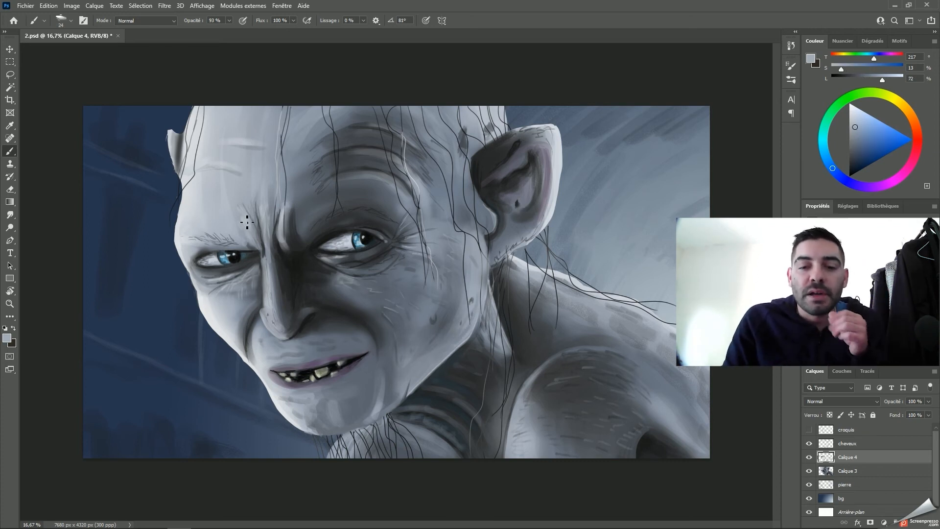
alt+click(274, 284)
drag(239, 208, 254, 228)
- Resize the brush and refine the shading around the larger eye with sampled near-black and dark grey
alt+right_click(344, 280)
alt+click(344, 253)
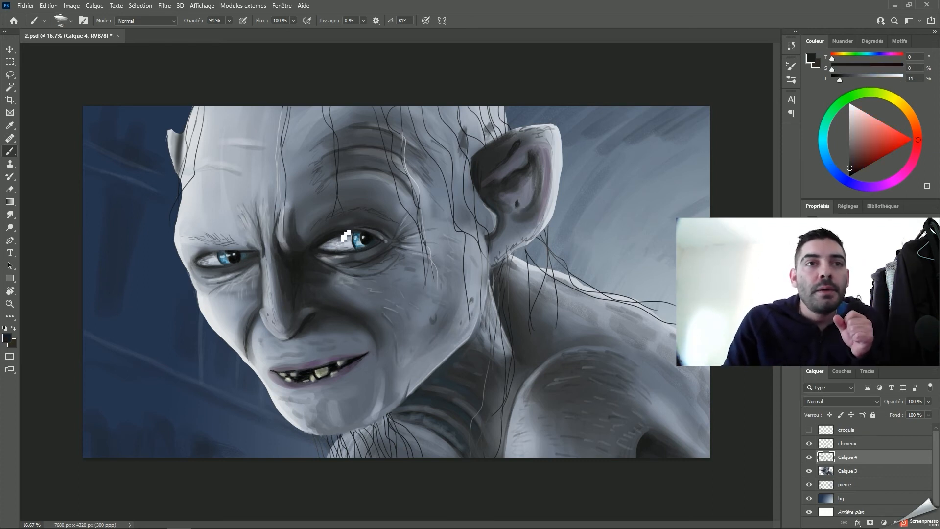
alt+click(395, 236)
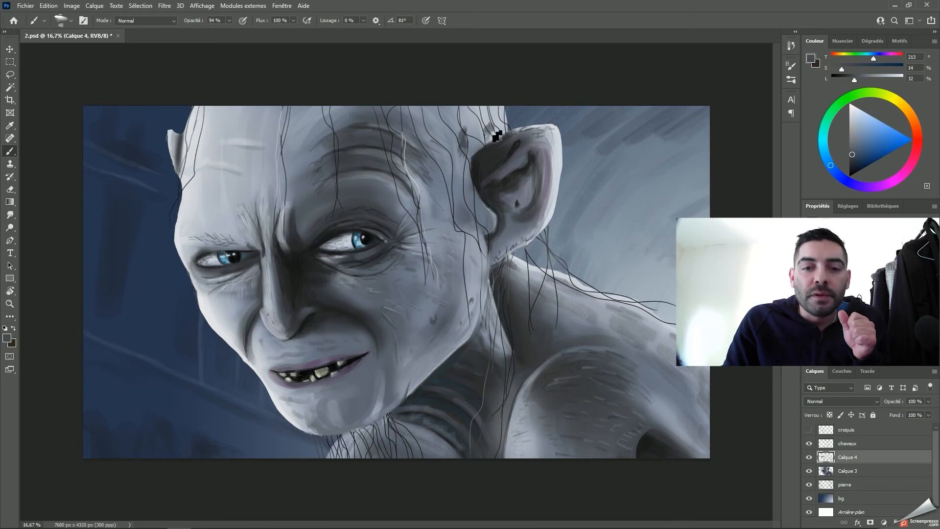
drag(345, 244, 454, 243)
alt+click(402, 243)
- Paint sampled skin tones around the smaller eye, covering its lower lid, inner corner and the face edge beside it
alt+click(165, 283)
drag(169, 294, 139, 299)
alt+click(520, 327)
alt+click(521, 326)
drag(142, 266, 205, 263)
alt+click(528, 317)
mouse_move(88, 270)
mouse_down()
mouse_move(69, 297)
mouse_move(83, 273)
mouse_move(66, 287)
mouse_move(81, 384)
mouse_up()
alt+click(68, 265)
- Touch up the smaller eye on layer Calque 3 and repaint its upper lid on layer Calque 4
click(849, 470)
key(e)
key(b)
alt+click(130, 285)
click(847, 457)
drag(93, 275, 181, 259)
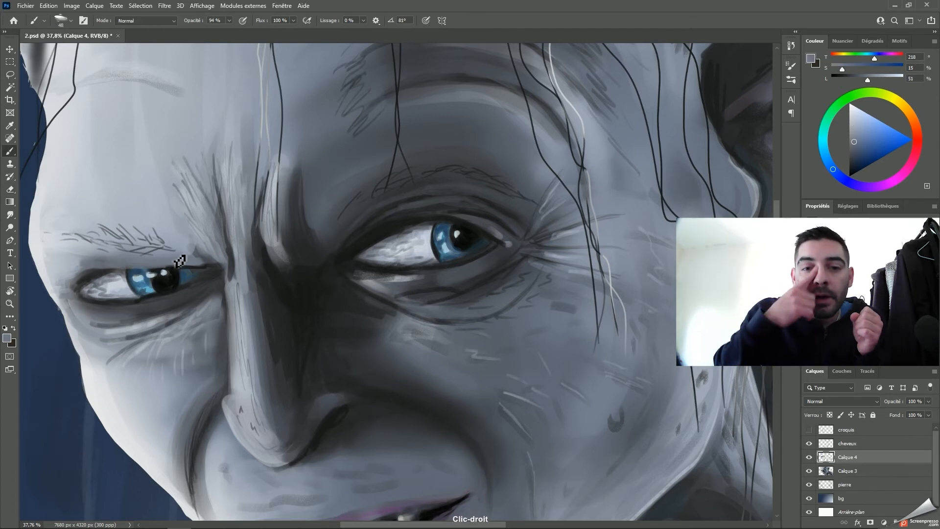
- Shade the neck below the jaw and the upper back with broad strokes in sampled grey tones
scroll(609, 411, down, 5)
alt+click(306, 353)
alt+click(316, 343)
alt+click(502, 313)
alt+right_click(518, 309)
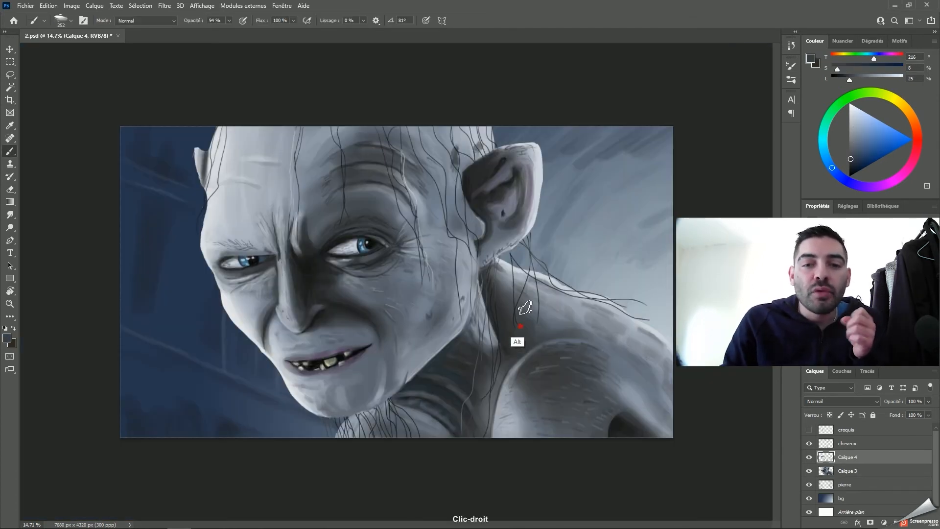
alt+click(447, 377)
drag(486, 431, 500, 373)
alt+click(422, 382)
drag(443, 365, 459, 340)
drag(501, 315, 499, 343)
- Touch up the upper lip and the top of the back with sampled skin tones, adjusting the brush size
alt+click(297, 347)
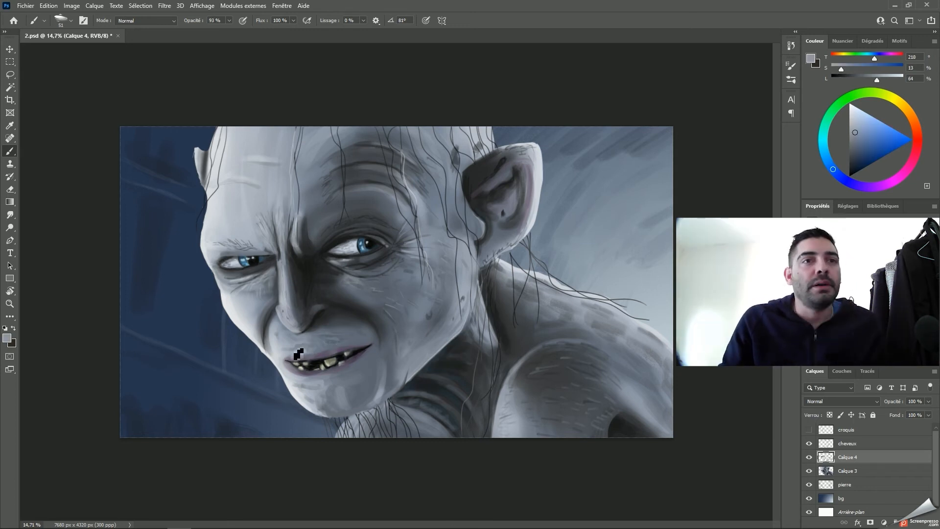
alt+click(440, 332)
alt+right_click(542, 281)
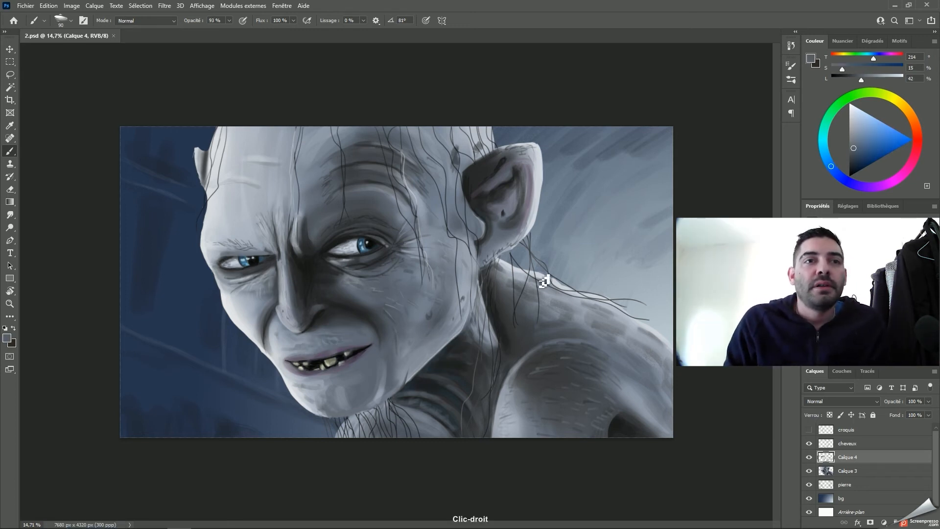
alt+click(504, 266)
alt+right_click(474, 260)
- Refine the cheek fold beside the nose, the eyes and the forehead edge with sampled skin tones and pale highlights
alt+click(422, 309)
drag(359, 314, 325, 297)
alt+click(344, 248)
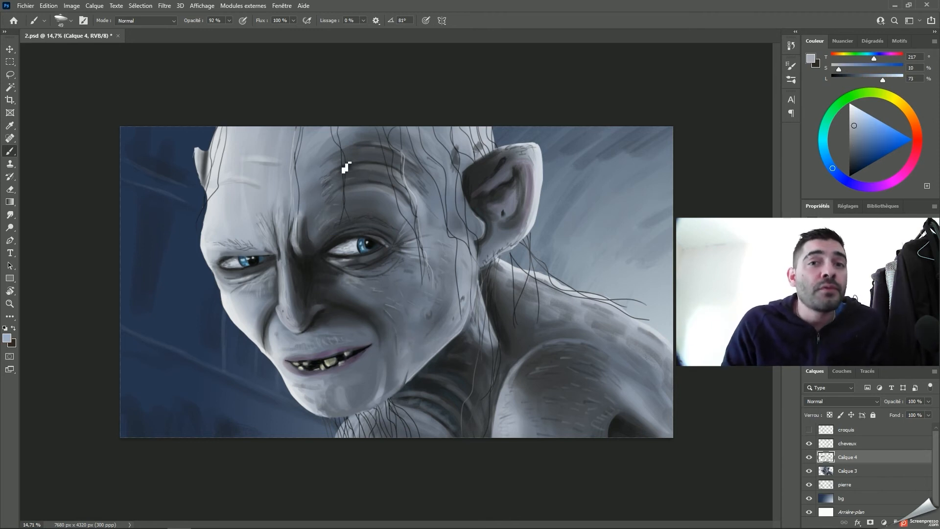
alt+click(552, 372)
alt+click(253, 261)
alt+click(222, 155)
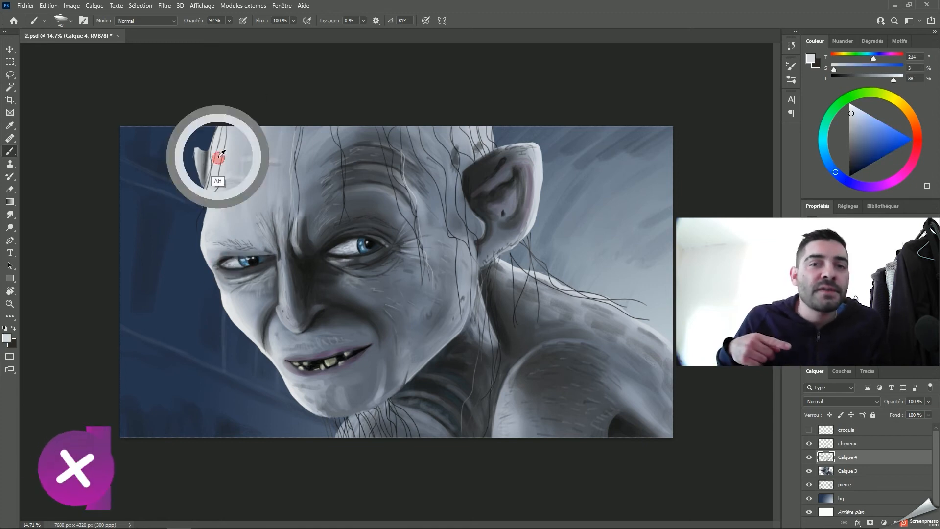
- Draw near-black hair strands beside the ear and over the neck and back on the cheveux layer
click(846, 443)
alt+click(437, 147)
drag(421, 128, 481, 350)
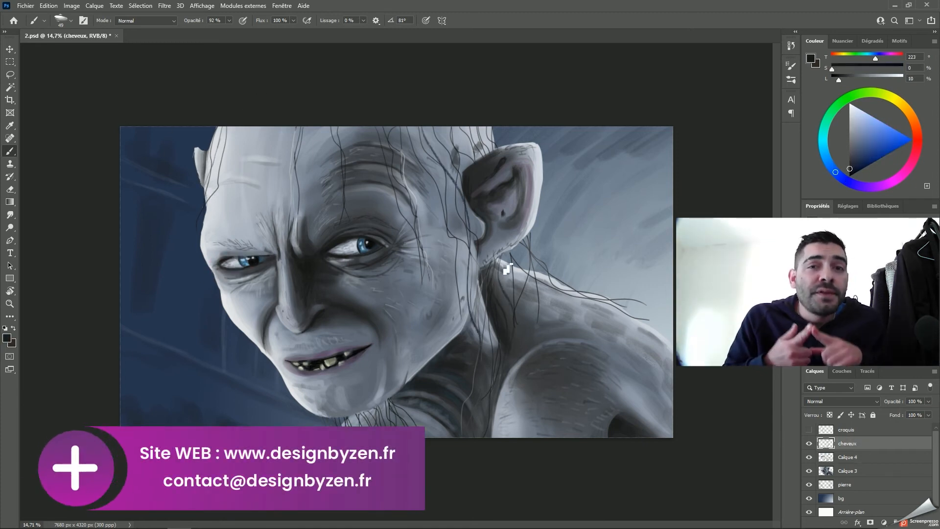
drag(512, 251, 505, 311)
drag(523, 240, 575, 312)
drag(511, 248, 561, 332)
- Draw more near-black hair strands hanging over the forehead, the temple and the brow
drag(296, 127, 297, 204)
drag(307, 127, 303, 188)
drag(228, 127, 211, 226)
drag(387, 167, 405, 215)
drag(406, 127, 424, 215)
- Paint very dark blue shadows on the rocks of the pierre layer, and pick lighter blue tones for streaks
click(854, 484)
alt+click(162, 222)
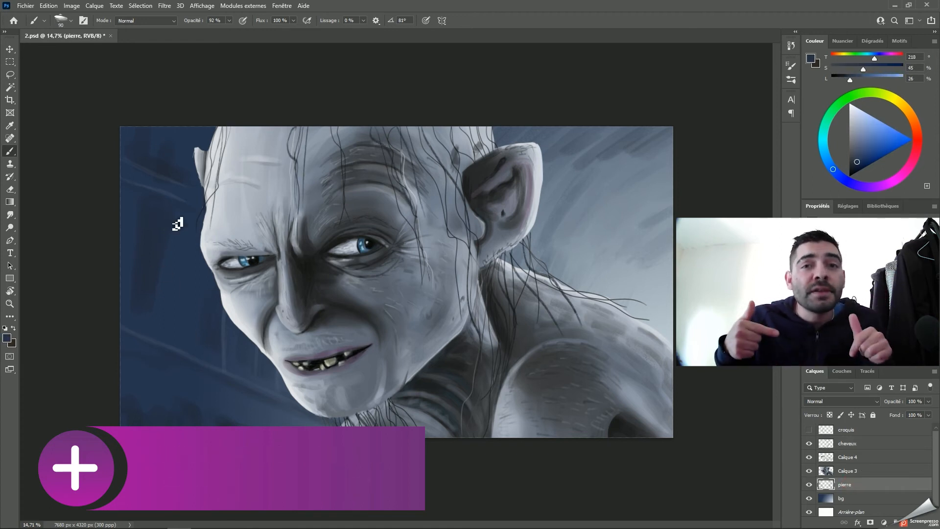
click(851, 168)
alt+right_click(138, 289)
drag(125, 198, 167, 202)
drag(159, 202, 156, 302)
drag(157, 382, 157, 421)
drag(243, 433, 281, 434)
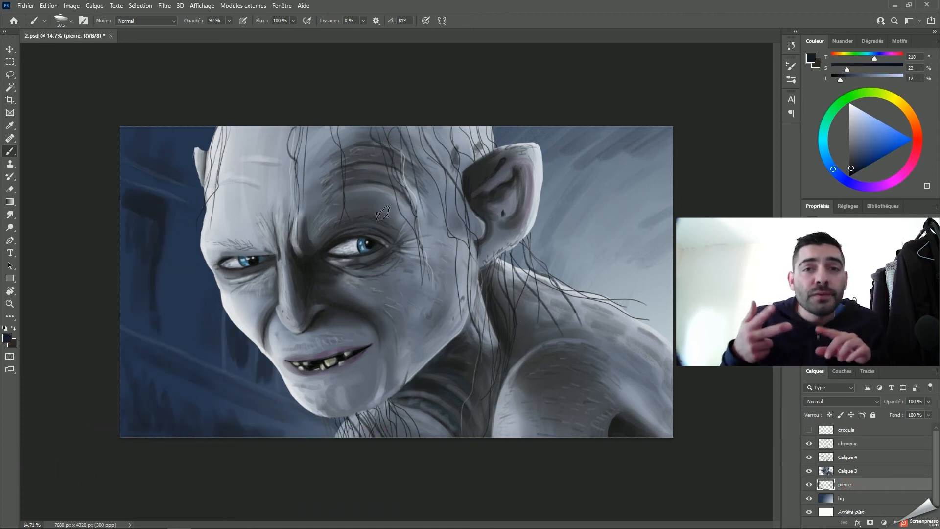
alt+click(174, 259)
click(858, 158)
click(854, 143)
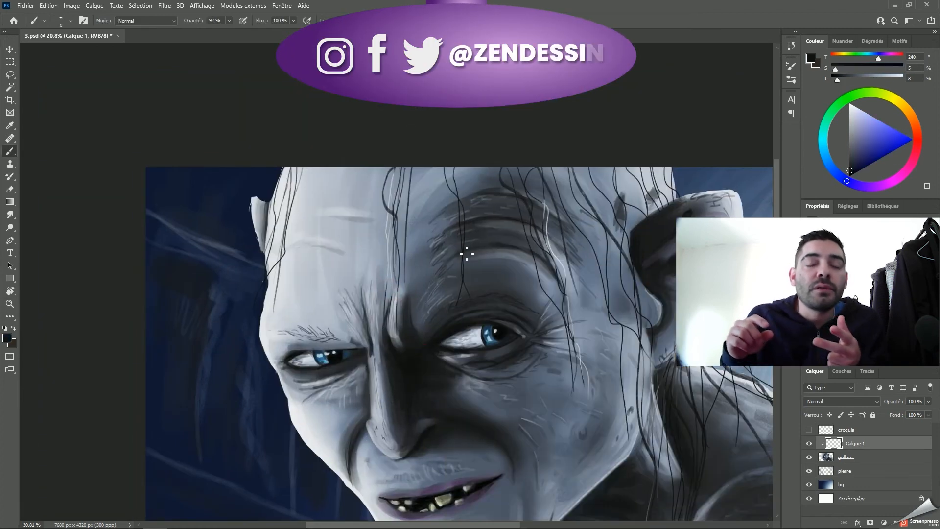
- Enlarge the brush and refine the upper eyelid of the larger eye with sampled blue-grey and near-black strokes
key(bracketright)
key(bracketright)
key(bracketright)
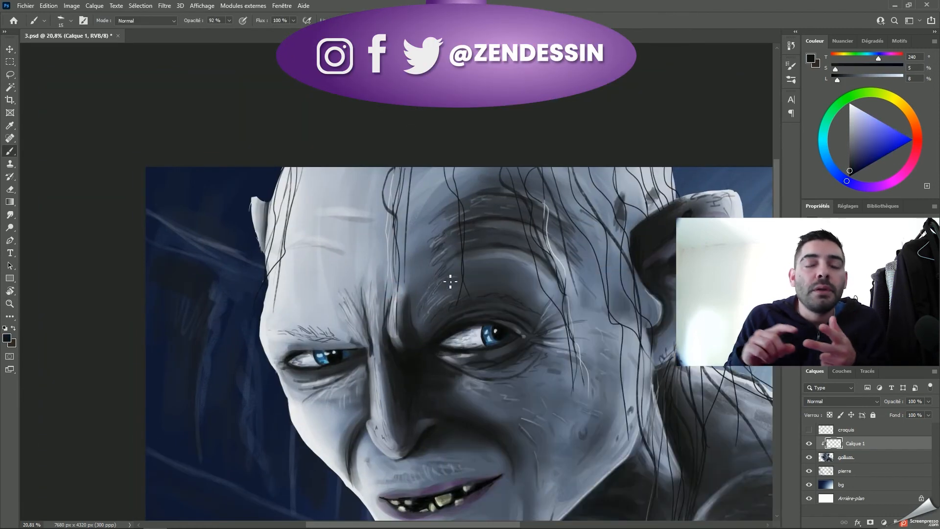
drag(474, 269, 410, 213)
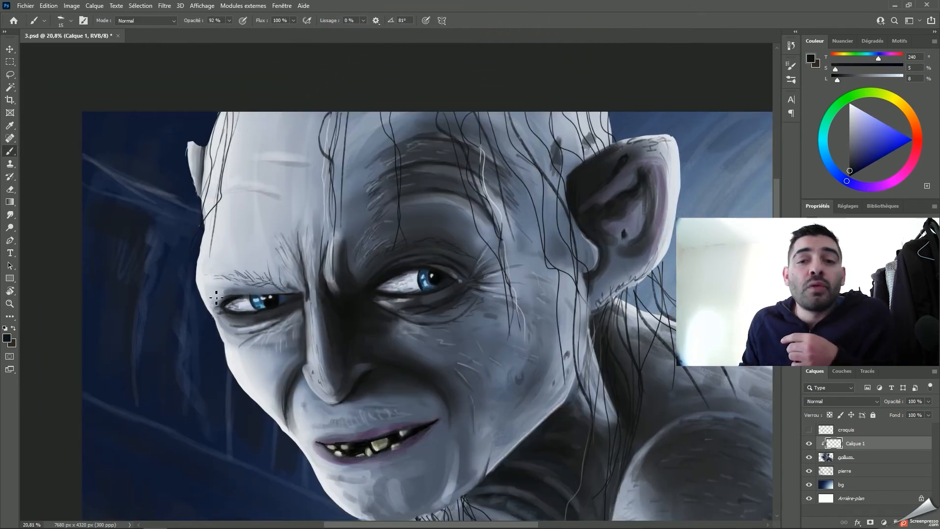
alt+click(453, 244)
drag(447, 269, 466, 282)
alt+click(437, 229)
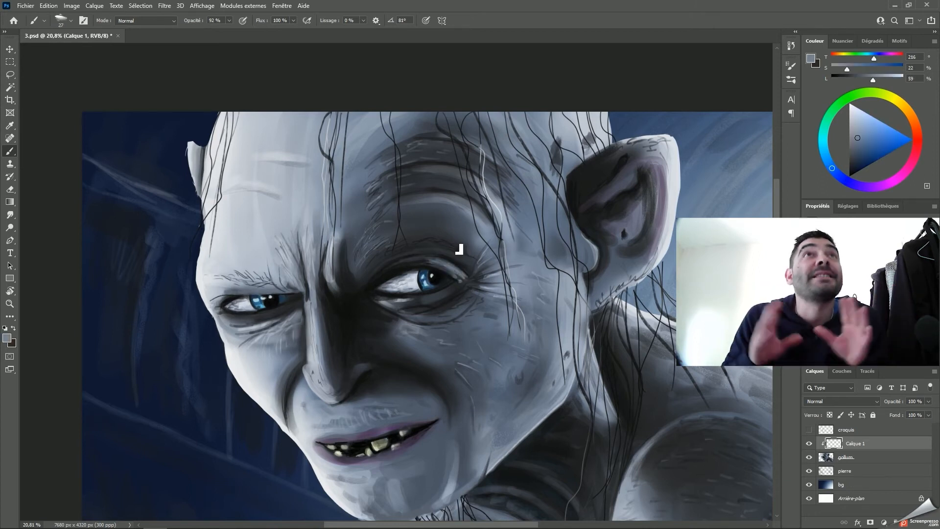
alt+click(433, 266)
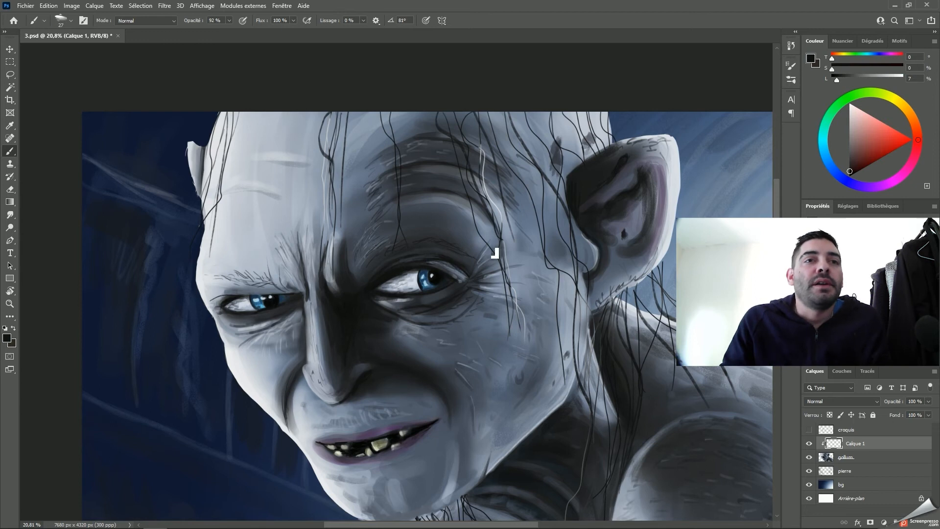
- Lasso the upper eyelid of the larger eye, copy it from the gollum layer to a new layer and reposition it
click(9, 76)
drag(467, 280, 463, 285)
key(ctrl+j)
key(ctrl+z)
click(850, 457)
key(ctrl+j)
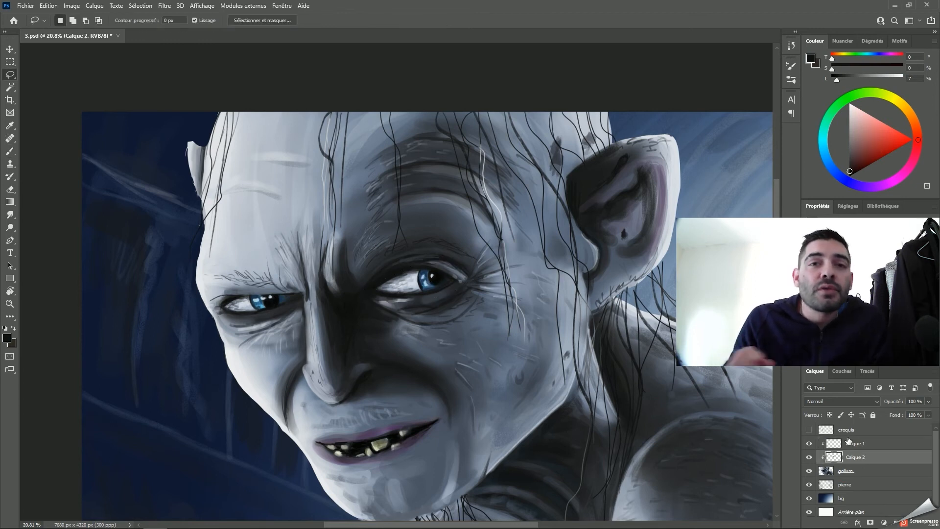
key(ctrl+t)
drag(416, 259, 416, 253)
key(Return)
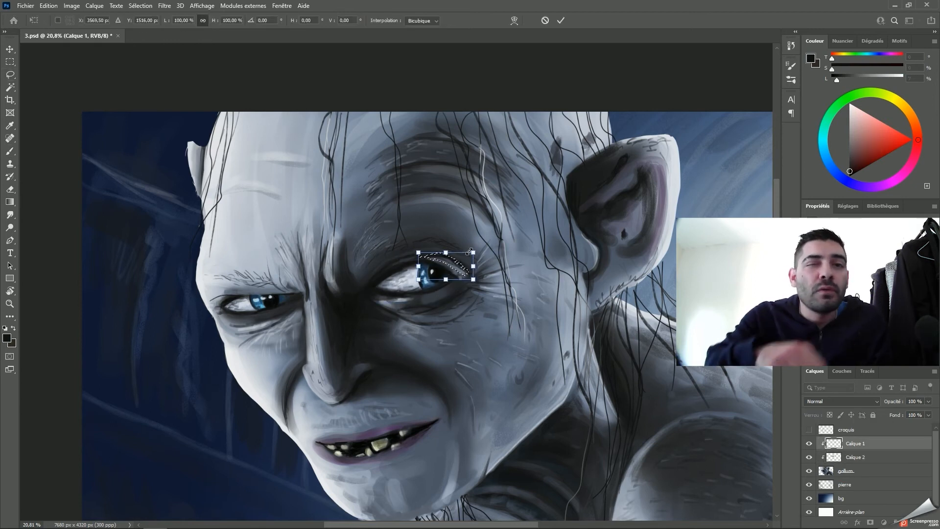
- Merge the copied eyelid layer and the clipped painting layer with the gollum layer
shift+click(854, 471)
right_click(857, 459)
shift+click(854, 470)
right_click(857, 459)
click(856, 458)
click(809, 458)
click(809, 457)
shift+click(855, 444)
click(852, 457)
shift+click(848, 471)
key(ctrl+e)
right_click(852, 445)
click(822, 296)
- Add a new layer and paint dark creases and light skin strokes around the outer corner of the larger eye
click(895, 521)
key(b)
alt+click(408, 260)
alt+click(406, 258)
alt+click(468, 281)
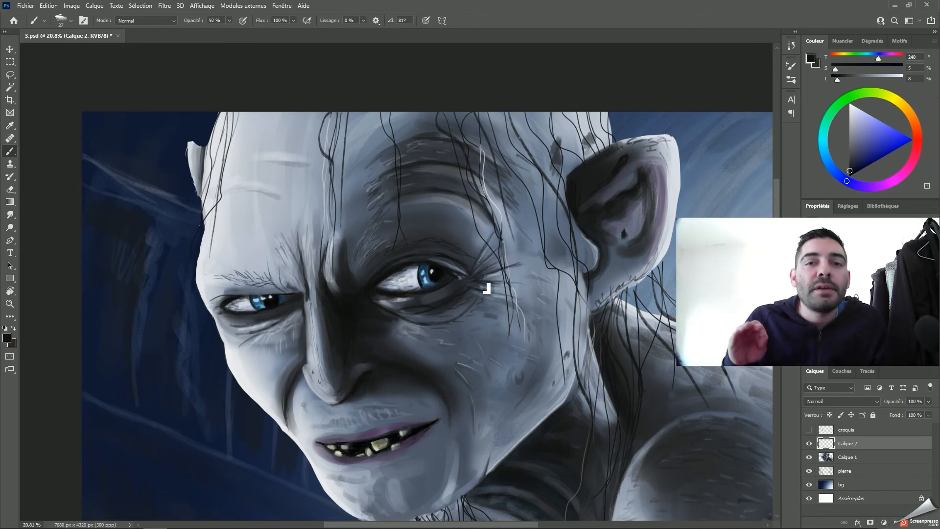
alt+click(468, 220)
alt+click(490, 225)
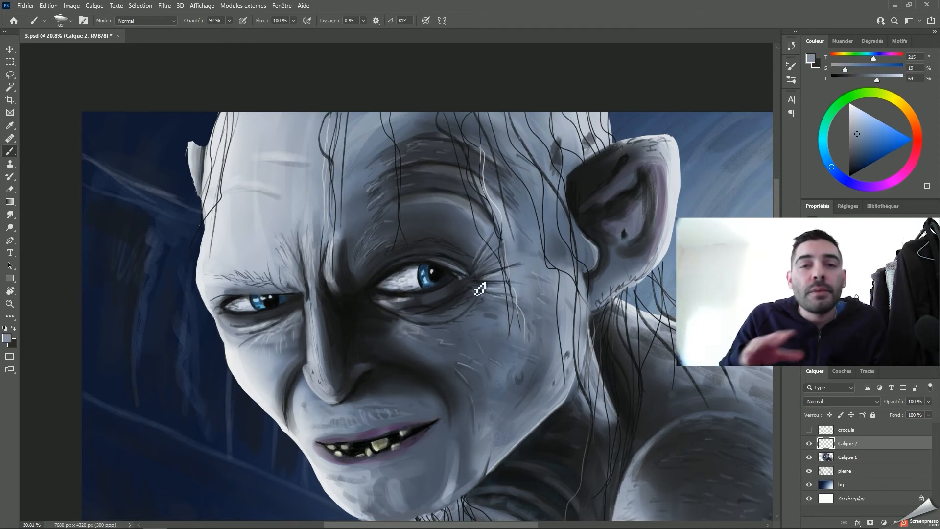
- Darken the fold running from the nose to the mouth on the narrow side of the face
alt+click(296, 365)
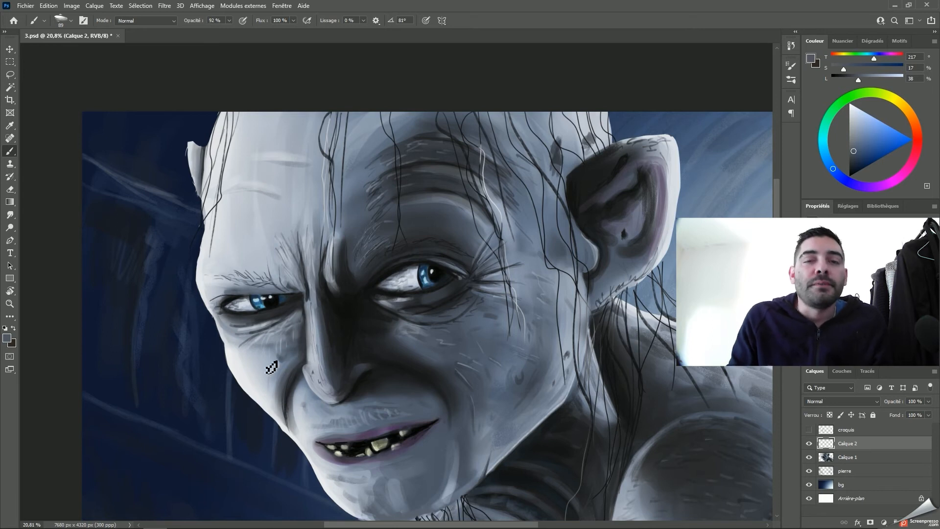
alt+click(306, 401)
alt+click(296, 374)
drag(292, 370, 286, 411)
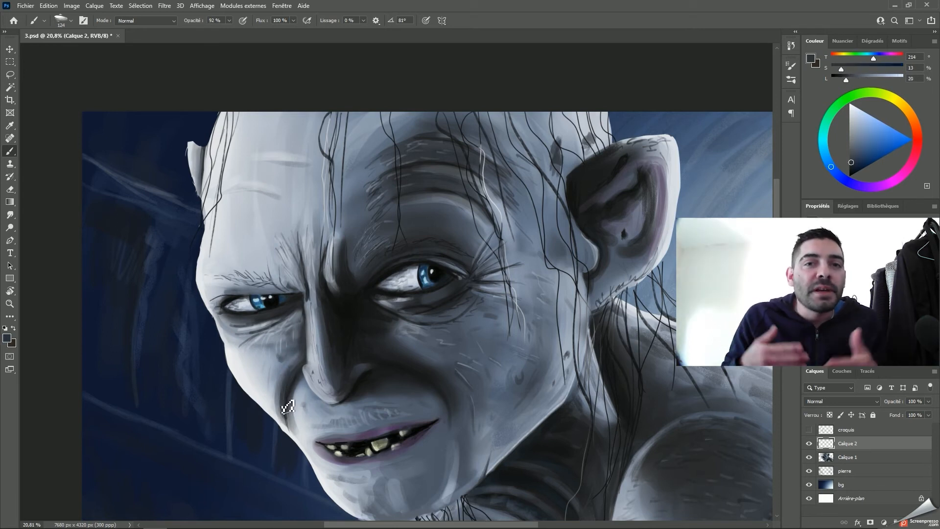
- Deepen the shadows beside the nostril and under the larger eye, and blend the jaw with sampled tones
alt+click(372, 351)
alt+click(377, 335)
alt+click(363, 369)
drag(362, 368, 350, 350)
alt+click(378, 323)
drag(532, 419, 504, 419)
alt+click(279, 380)
alt+click(357, 306)
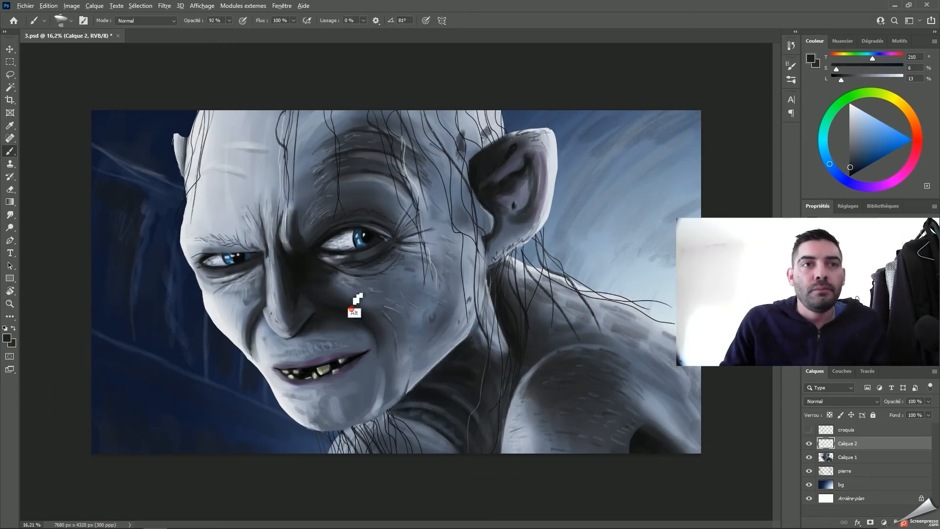
- Add textured strokes on the chin, and brush sampled light skin tones over the forehead and temple
mouse_move(324, 391)
mouse_down()
mouse_move(370, 387)
mouse_move(381, 413)
mouse_up()
alt+click(422, 373)
alt+click(274, 162)
drag(268, 141, 218, 188)
right_click(222, 139)
drag(222, 183, 216, 225)
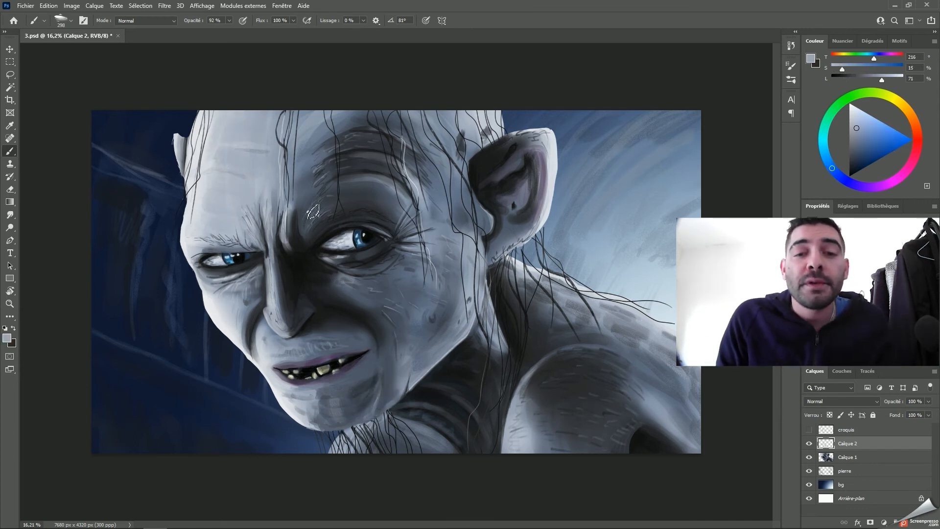
- Touch up the cheek beside the mouth and the upper back with sampled skin tones, resizing the brush
alt+click(388, 353)
alt+click(390, 348)
alt+click(557, 327)
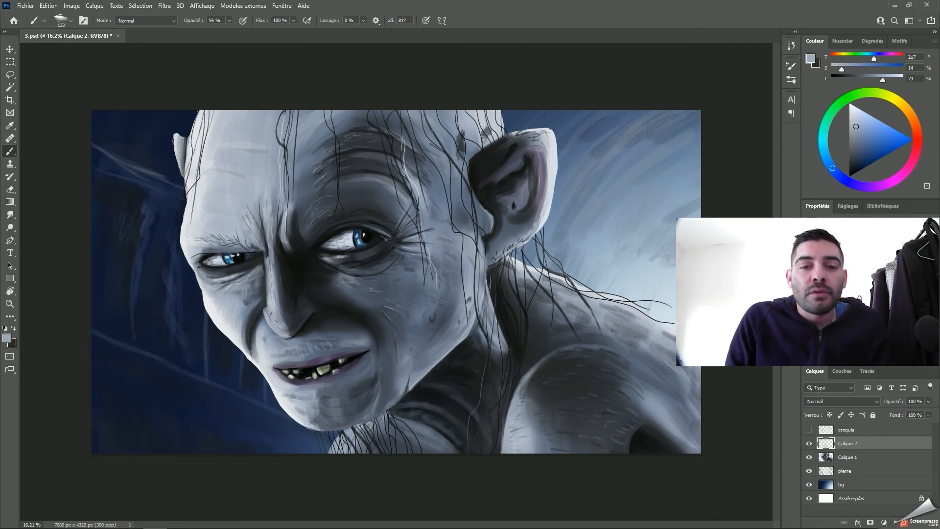
alt+right_click(594, 332)
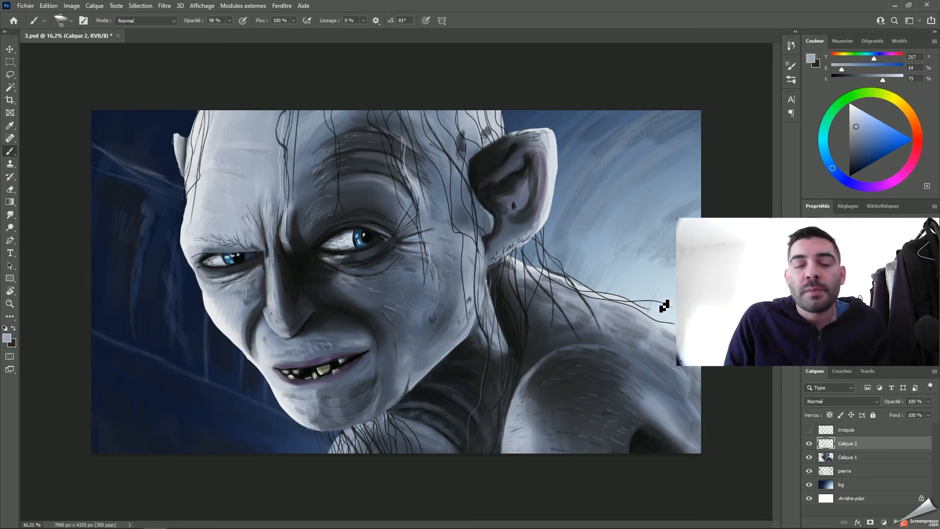
- Darken the rocks behind the face with broad sampled dark blue strokes on the pierre layer
ctrl+click(169, 314)
alt+click(169, 313)
alt+click(198, 329)
drag(207, 344, 212, 371)
alt+click(176, 307)
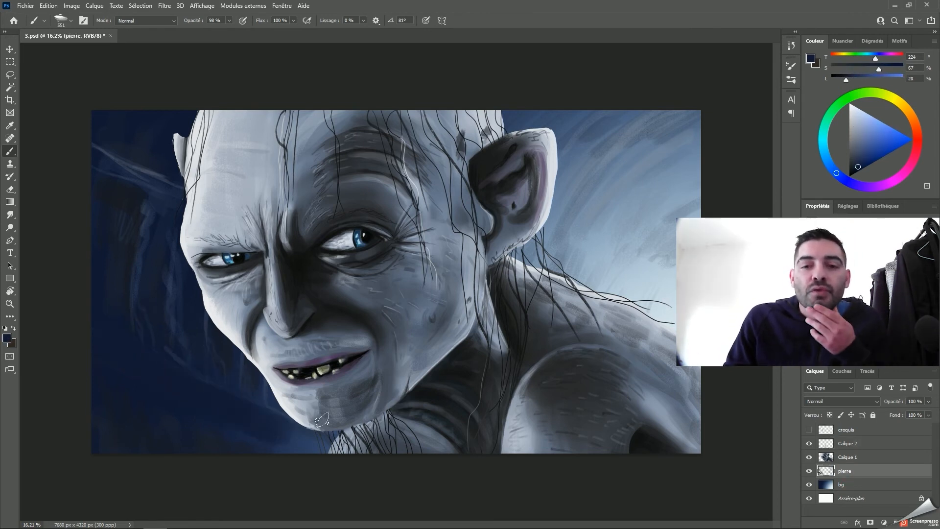
- Paint blue and light blue-grey cracks and edges on the rocks below the face
alt+click(231, 342)
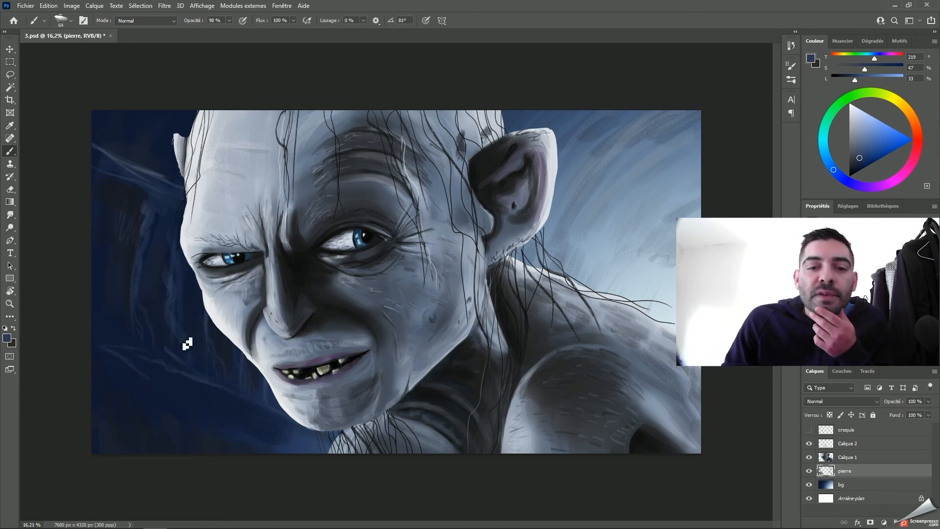
alt+click(259, 422)
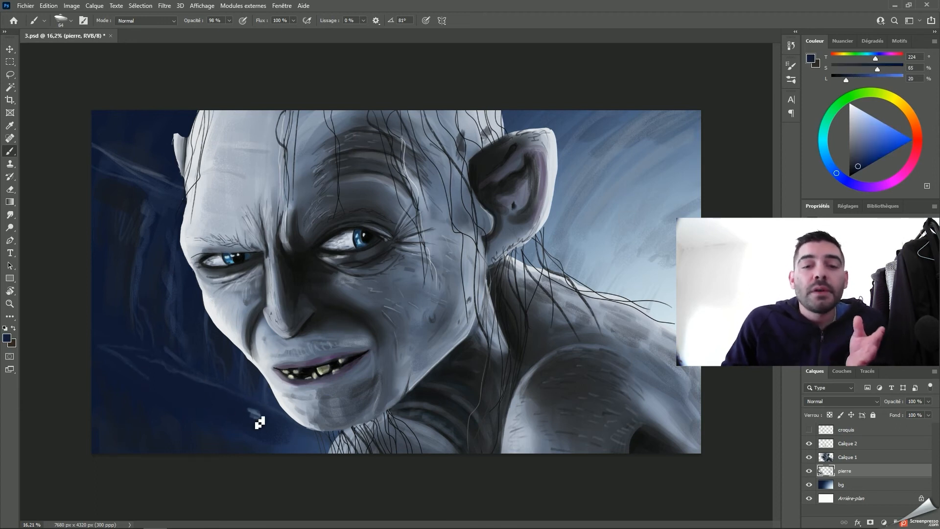
alt+click(276, 371)
click(201, 391)
drag(204, 409, 235, 446)
drag(120, 370, 160, 385)
drag(187, 392, 196, 430)
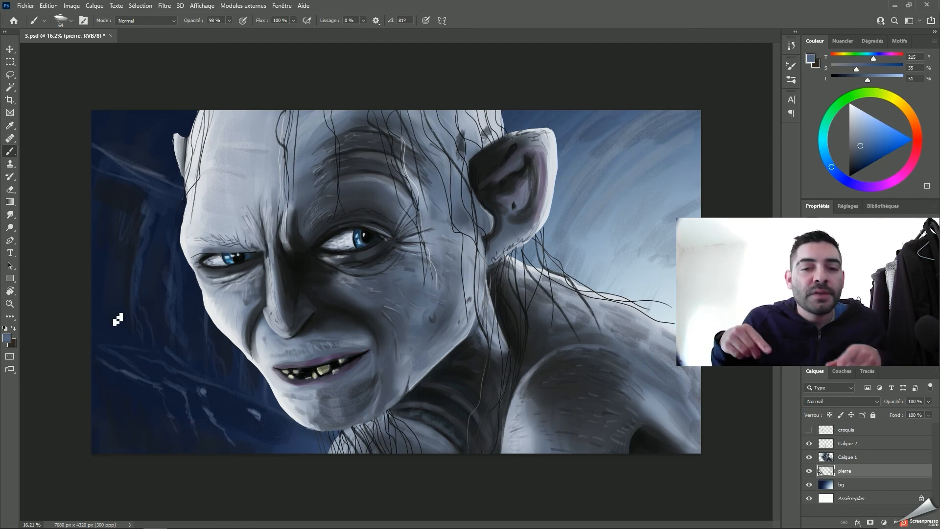
- Enlarge the brush and paint broad sampled blue strokes across the lighter background beside the ear
alt+click(112, 183)
alt+click(614, 229)
alt+right_click(581, 192)
drag(624, 150, 661, 126)
alt+click(606, 152)
drag(559, 205, 552, 235)
drag(689, 181, 646, 213)
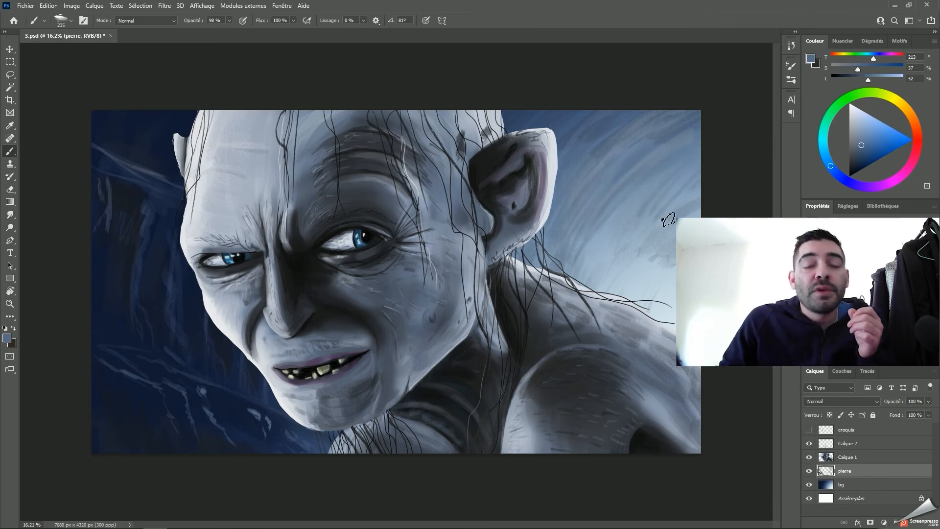
- Paint pale blue-grey strokes over the light area of the background between the ear and the back
alt+right_click(673, 196)
drag(690, 147, 658, 227)
mouse_move(695, 181)
mouse_down()
mouse_move(659, 242)
mouse_move(602, 289)
mouse_up()
alt+click(668, 294)
drag(670, 225, 602, 284)
mouse_move(695, 203)
mouse_down()
mouse_move(646, 235)
mouse_move(695, 191)
mouse_up()
alt+right_click(651, 230)
alt+click(668, 189)
- Lighten the background above the back with sampled pale blue diagonal strokes, reducing the brush size
drag(631, 213, 685, 184)
drag(612, 238, 586, 280)
alt+click(584, 280)
alt+right_click(583, 281)
drag(595, 220, 563, 277)
alt+click(583, 281)
- Paint light blue cracks and edges on the blue rock beside and above the ear with a small brush
mouse_move(554, 211)
mouse_down()
mouse_move(549, 236)
mouse_move(562, 260)
mouse_up()
drag(618, 165, 581, 191)
drag(636, 179, 616, 210)
drag(669, 180, 647, 208)
alt+click(635, 166)
drag(611, 169, 583, 185)
mouse_move(611, 152)
mouse_down()
mouse_move(600, 166)
mouse_move(618, 202)
mouse_up()
drag(662, 194, 646, 211)
alt+right_click(630, 238)
alt+click(630, 238)
drag(657, 153, 639, 169)
drag(685, 139, 670, 147)
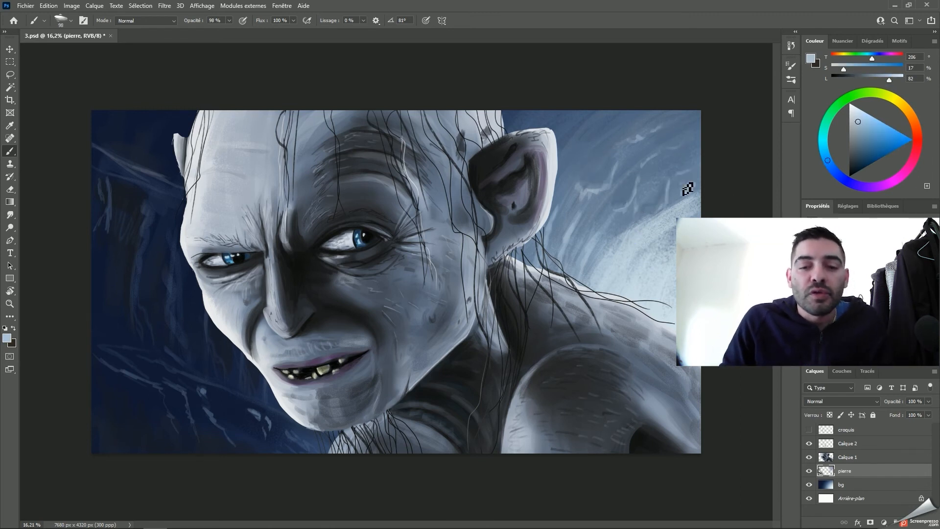
alt+click(587, 178)
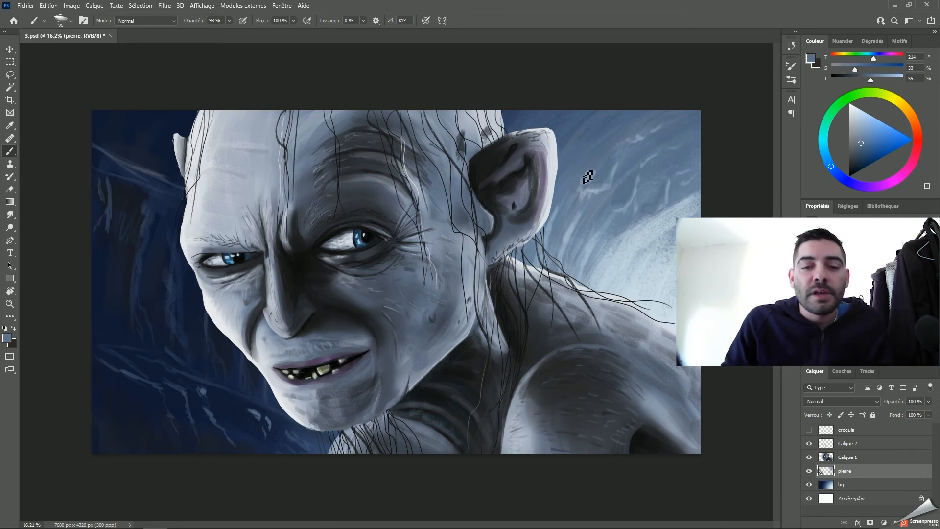
- Touch up the shading around the nose and inner eye on the Calque 2 layer with sampled dark and grey tones
click(843, 443)
alt+right_click(317, 290)
alt+click(332, 283)
alt+right_click(260, 326)
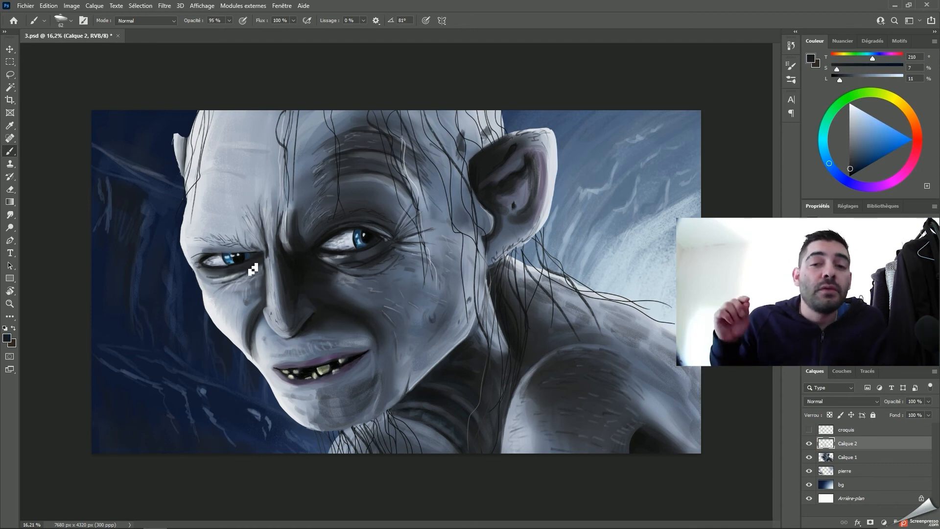
alt+click(260, 233)
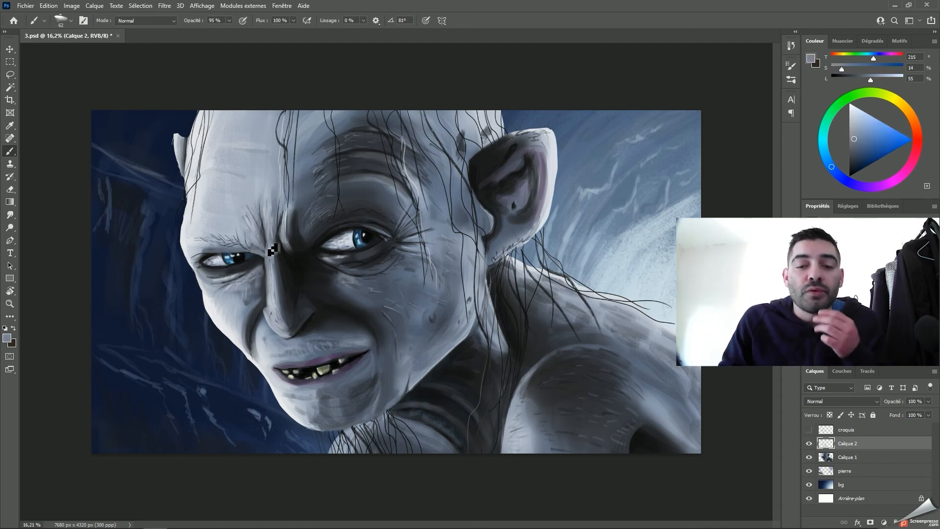
- Paint sampled grey-blue tones on the shoulder and long strokes down the back
alt+right_click(547, 377)
alt+click(547, 376)
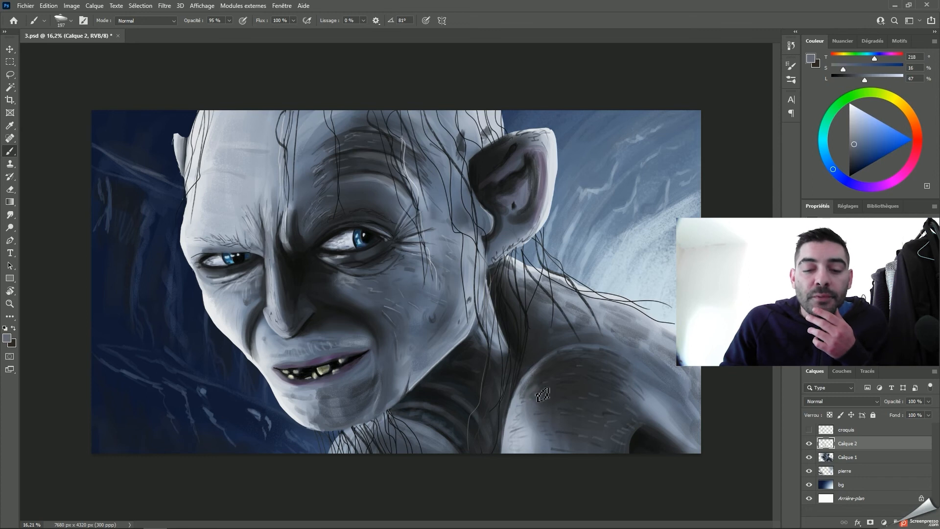
alt+click(527, 419)
alt+click(571, 319)
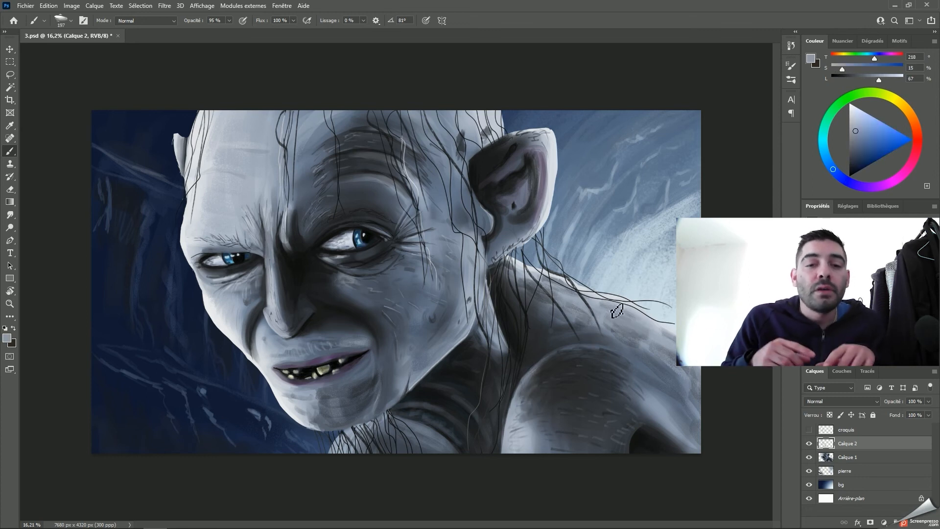
drag(610, 331, 687, 431)
drag(668, 377, 696, 436)
- Enlarge the brush and shade the top of the shoulder with curved strokes in sampled grey tones
alt+right_click(550, 364)
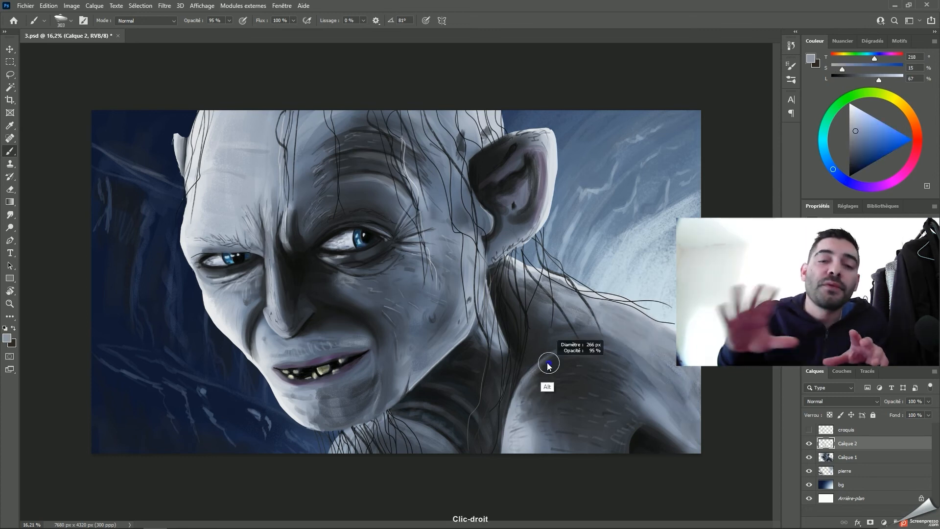
alt+click(563, 278)
mouse_move(574, 350)
mouse_down()
mouse_move(623, 359)
mouse_move(647, 383)
mouse_up()
mouse_move(612, 360)
mouse_down()
mouse_move(581, 350)
mouse_move(543, 359)
mouse_up()
alt+click(568, 382)
drag(550, 365, 635, 374)
alt+click(564, 379)
drag(546, 358, 586, 347)
drag(580, 349, 646, 382)
- Paint sampled light grey highlights along the back behind the shoulder with a smaller brush
alt+click(682, 368)
alt+right_click(641, 384)
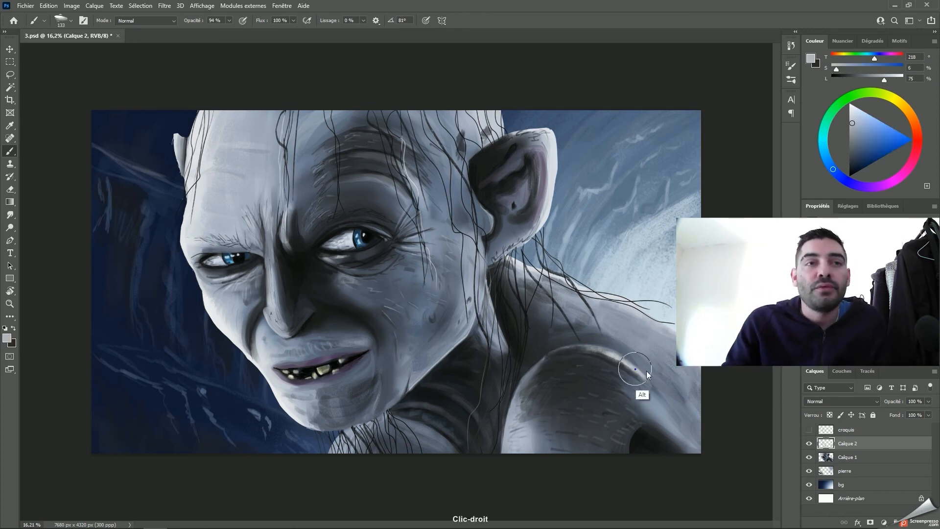
drag(615, 331, 678, 401)
drag(641, 357, 693, 418)
- Darken the shadow between the shoulder and the back with broad sampled dark blue-grey strokes
alt+right_click(642, 434)
alt+click(656, 434)
drag(653, 384, 681, 435)
drag(655, 385, 704, 454)
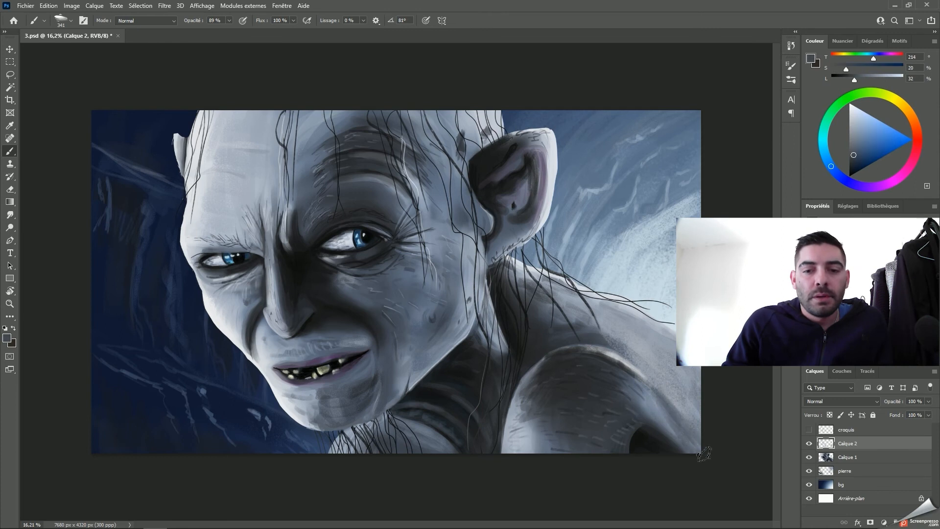
alt+click(629, 403)
mouse_move(619, 361)
mouse_down()
mouse_move(670, 400)
mouse_move(663, 383)
mouse_up()
mouse_move(632, 354)
mouse_down()
mouse_move(697, 425)
mouse_move(699, 448)
mouse_up()
- Dab small dark skin spots on the forehead and face with a 59 px brush
alt+right_click(289, 291)
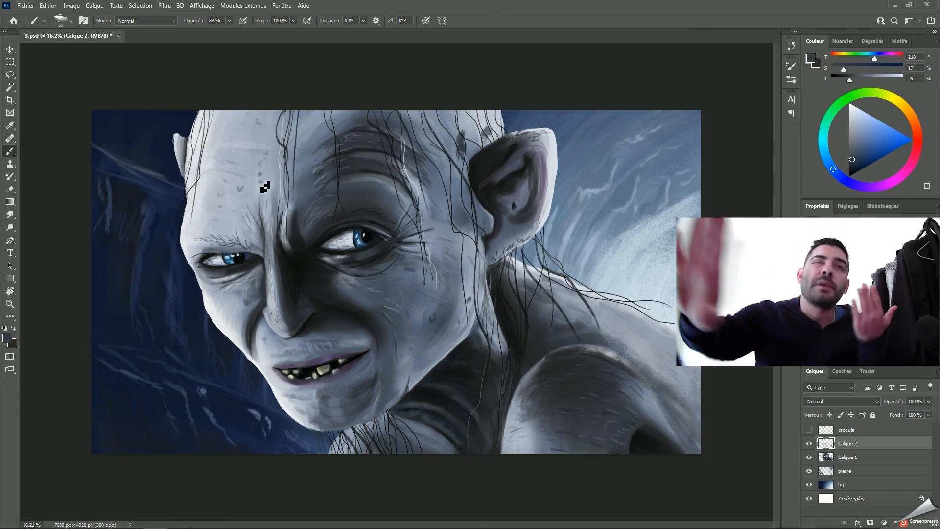
scroll(559, 383, down, 2)
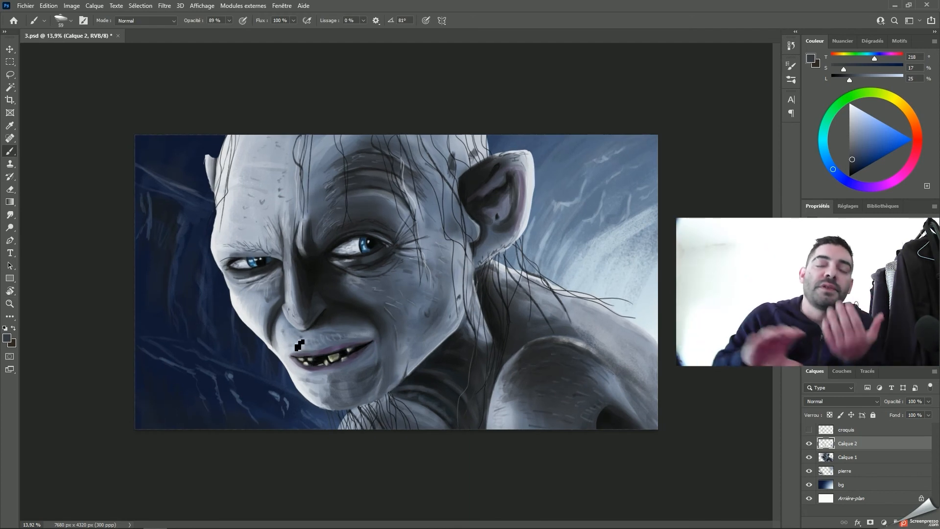
alt+click(308, 267)
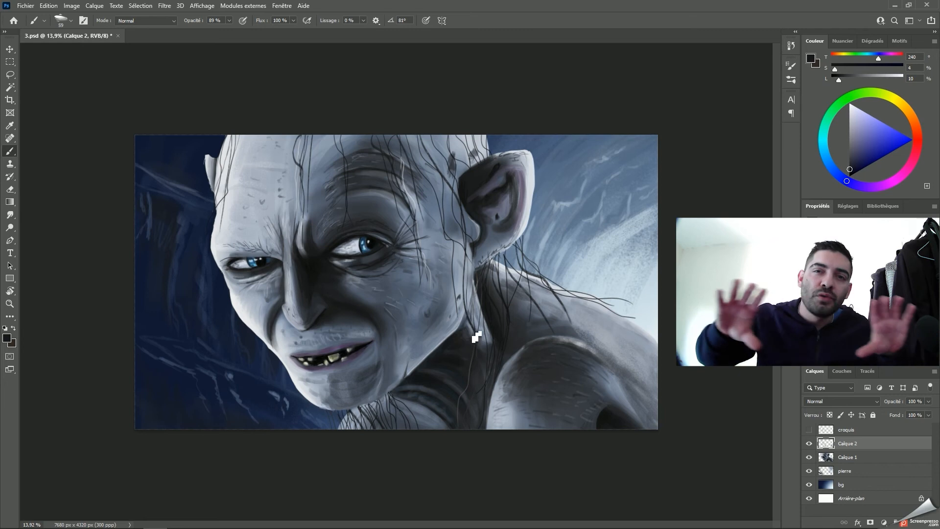
- Spread a pale haze over the background on new layer Calque 3 above pierre, using a very large soft round brush
click(71, 20)
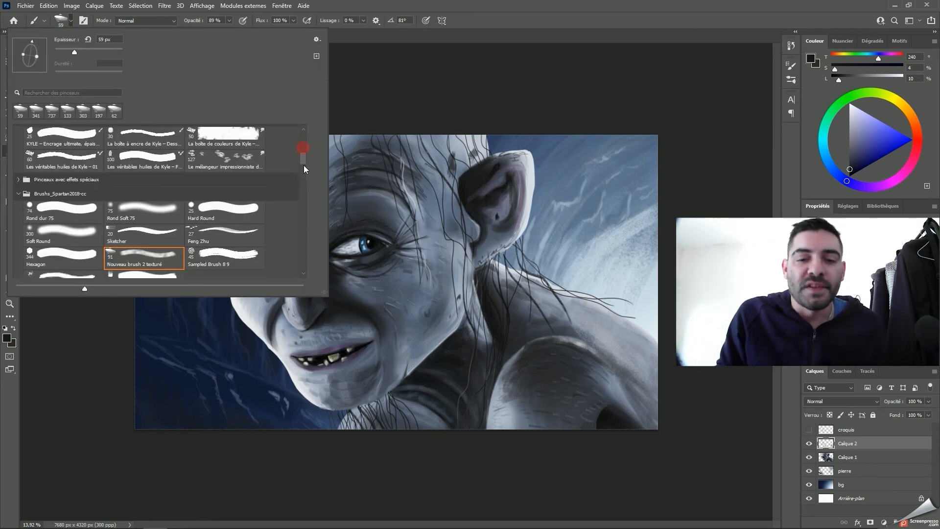
drag(303, 165, 303, 197)
scroll(301, 165, up, 3)
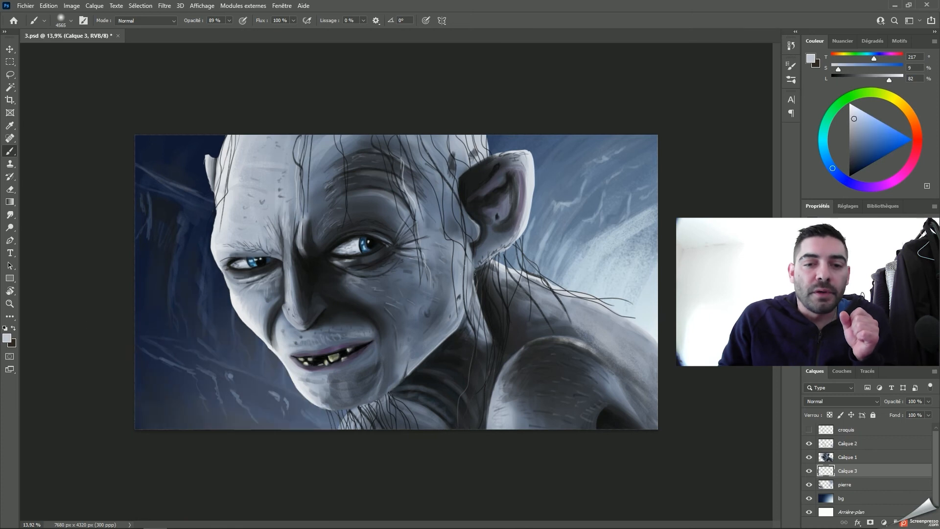
alt+right_click(601, 314)
drag(600, 315, 637, 294)
alt+right_click(342, 422)
mouse_move(342, 421)
mouse_down()
mouse_move(157, 421)
mouse_move(157, 67)
mouse_up()
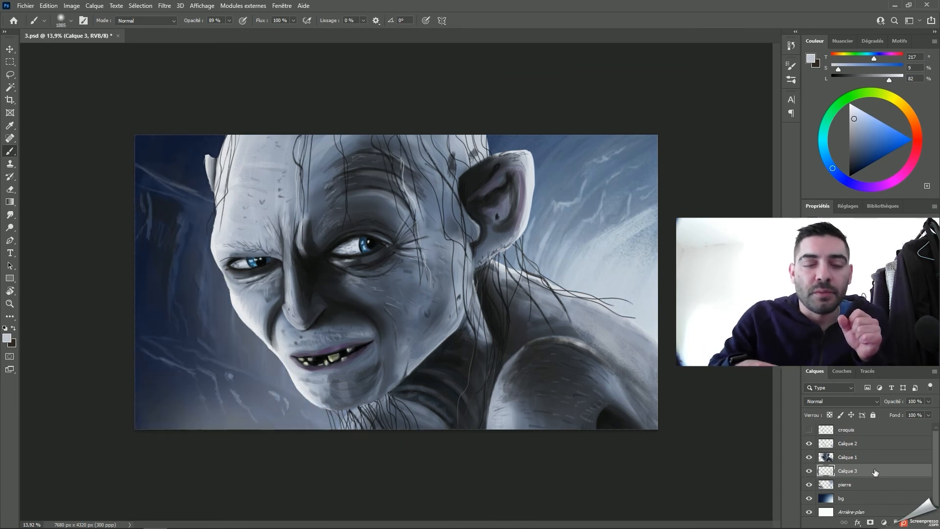
- Soften the cheek and forehead shading on the Calque 1 layer with sampled tones
click(847, 456)
right_click(486, 422)
click(486, 421)
drag(448, 285, 404, 285)
alt+click(338, 166)
mouse_move(332, 164)
mouse_down()
mouse_move(348, 153)
mouse_move(320, 210)
mouse_up()
drag(418, 179, 419, 193)
drag(503, 380, 498, 380)
- Switch to the square brush preset at 20% opacity and sample a dark blue-grey from the face
click(71, 21)
mouse_move(302, 138)
mouse_down()
mouse_move(295, 259)
mouse_move(309, 257)
mouse_move(302, 232)
mouse_up()
click(234, 190)
click(486, 331)
key(2)
alt+click(351, 292)
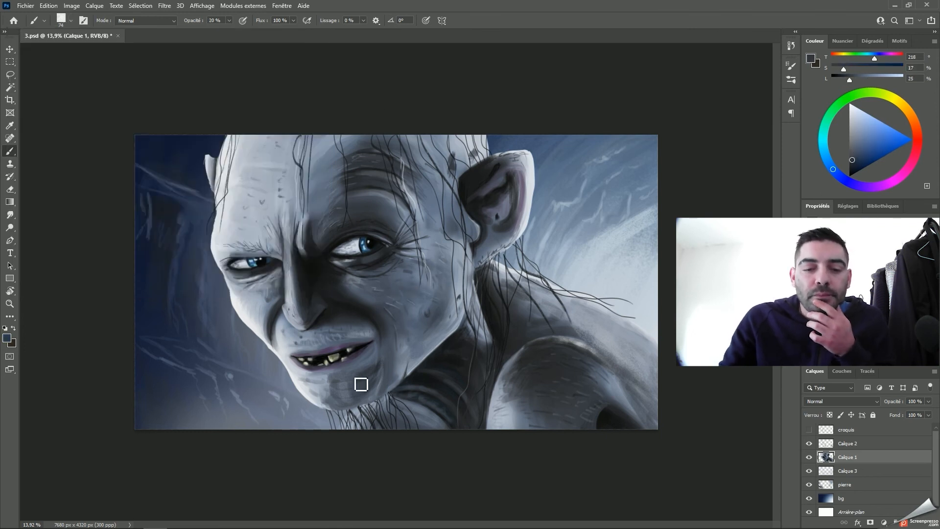
- Blend the forehead, cheek and chin shading with sampled skin tones at 20% opacity
alt+click(341, 175)
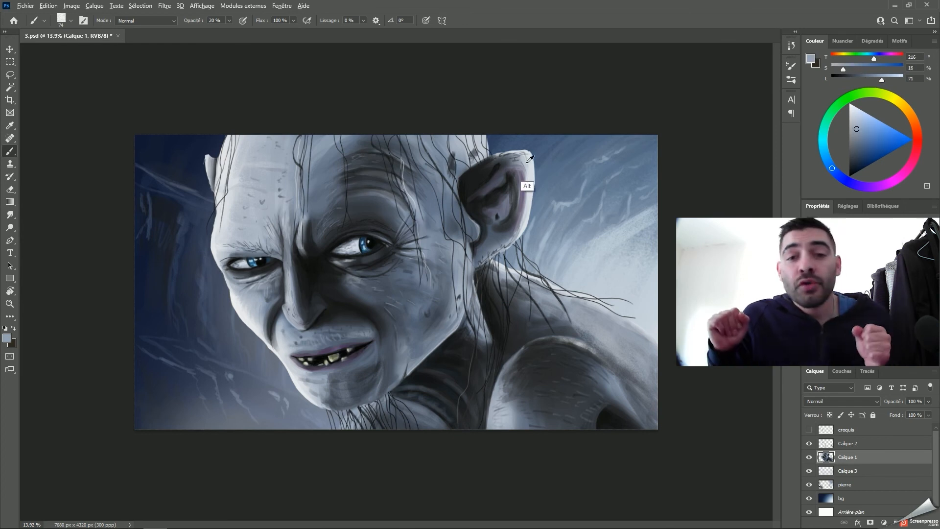
alt+click(270, 307)
alt+click(307, 381)
alt+click(304, 386)
alt+click(338, 386)
- Blend the edge and top of the shoulder on the Calque 1 layer with sampled blue-grey tones
alt+click(501, 363)
drag(501, 371, 504, 423)
alt+click(516, 407)
alt+click(561, 375)
alt+click(556, 346)
drag(544, 347, 605, 365)
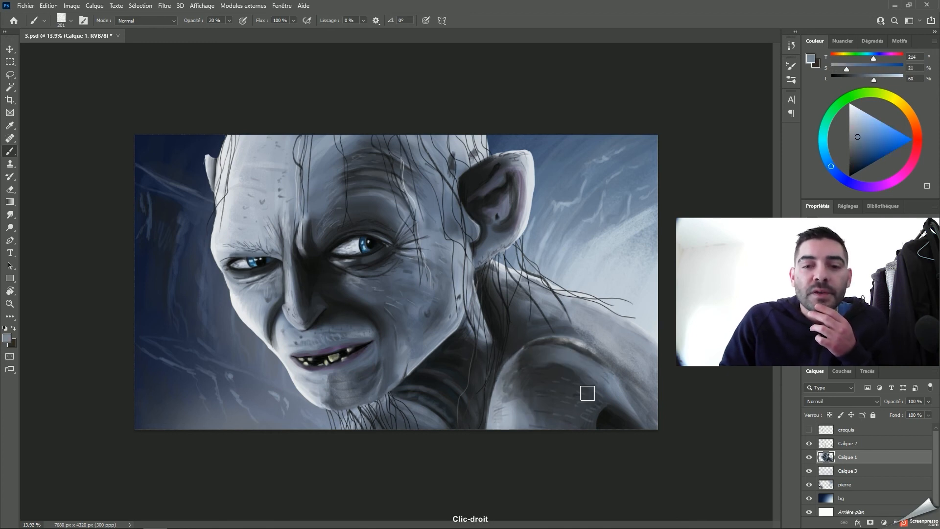
- Blend the shoulder and upper-arm shading on the Calque 2 layer with large low-opacity strokes and save the file
click(847, 443)
alt+click(545, 327)
alt+right_click(599, 379)
alt+click(556, 354)
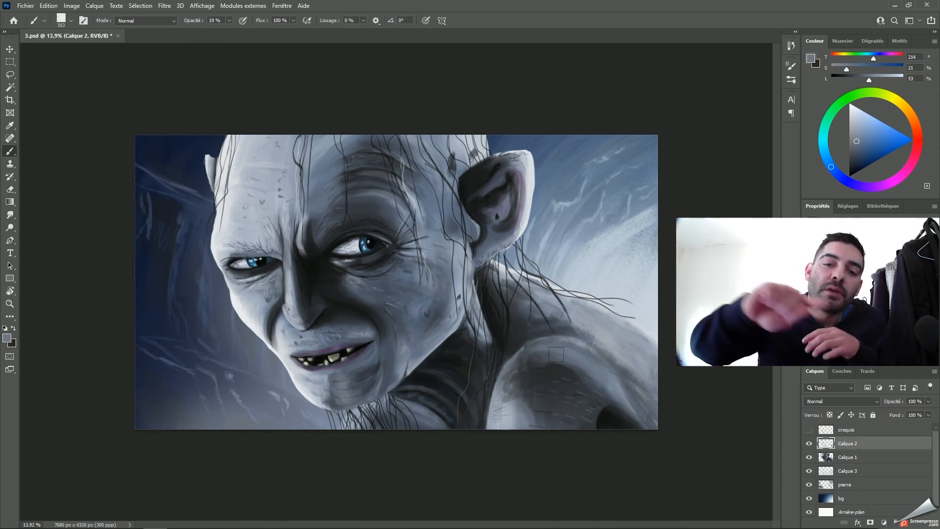
drag(538, 362, 585, 396)
alt+click(522, 356)
mouse_move(526, 352)
mouse_down()
mouse_move(516, 398)
mouse_move(530, 352)
mouse_move(548, 385)
mouse_move(621, 356)
mouse_move(493, 385)
mouse_up()
alt+click(496, 343)
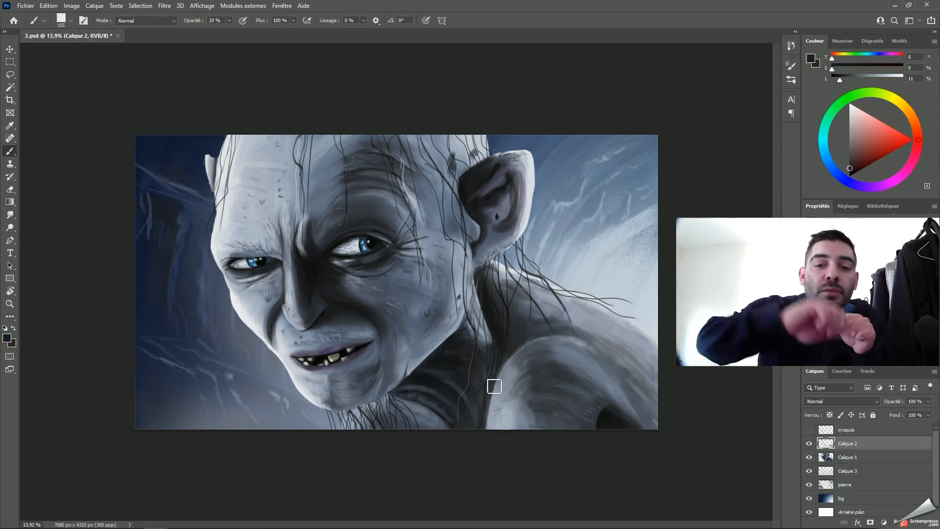
key(ctrl+s)
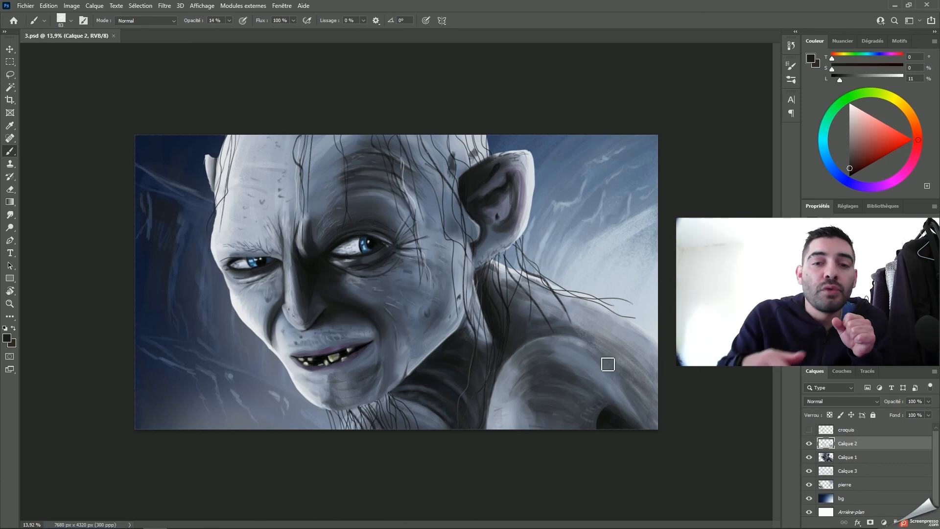
- Brighten both irises with saturated blue on a new layer, using the brush in Incrustation mode, and save the file
click(909, 522)
click(146, 20)
click(142, 153)
click(828, 161)
click(877, 123)
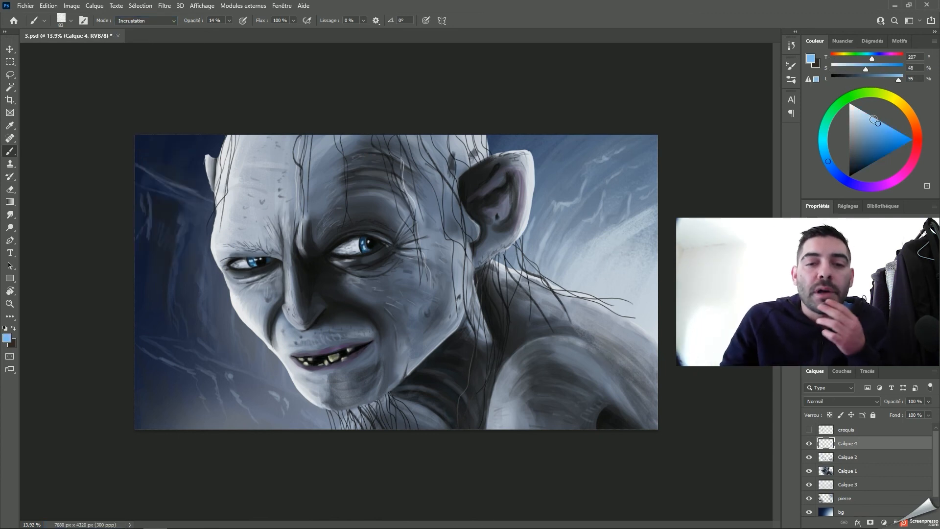
alt+click(366, 245)
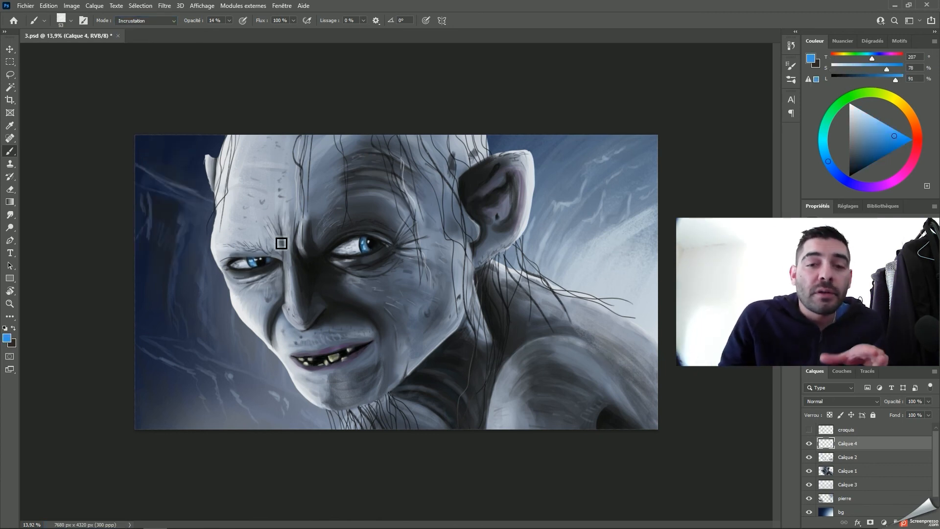
key(e)
key(b)
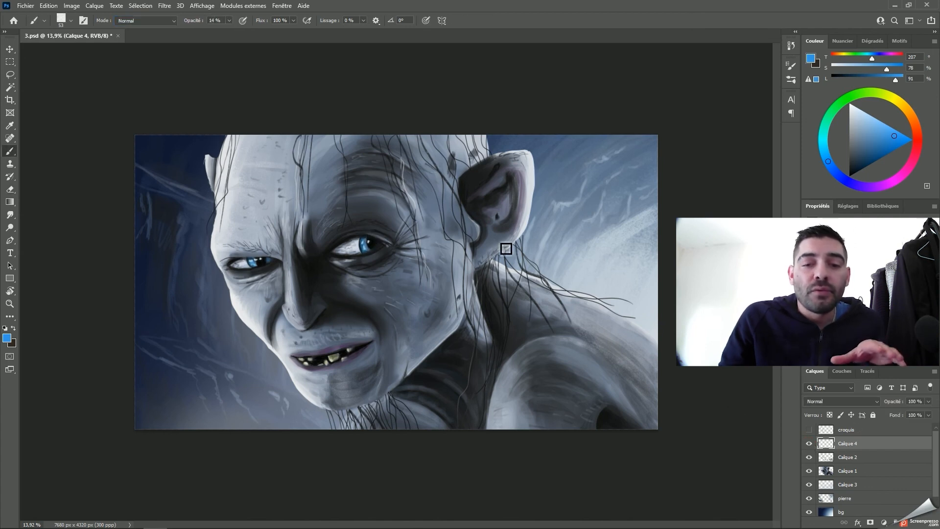
key(ctrl+s)
- Touch up the area below the chin on Calque 1 and merge Calque 1, Calque 2 and Calque 4 into one layer
click(850, 454)
click(850, 469)
alt+click(368, 428)
drag(368, 429, 357, 431)
shift+click(848, 444)
right_click(848, 444)
click(832, 323)
click(809, 443)
click(809, 443)
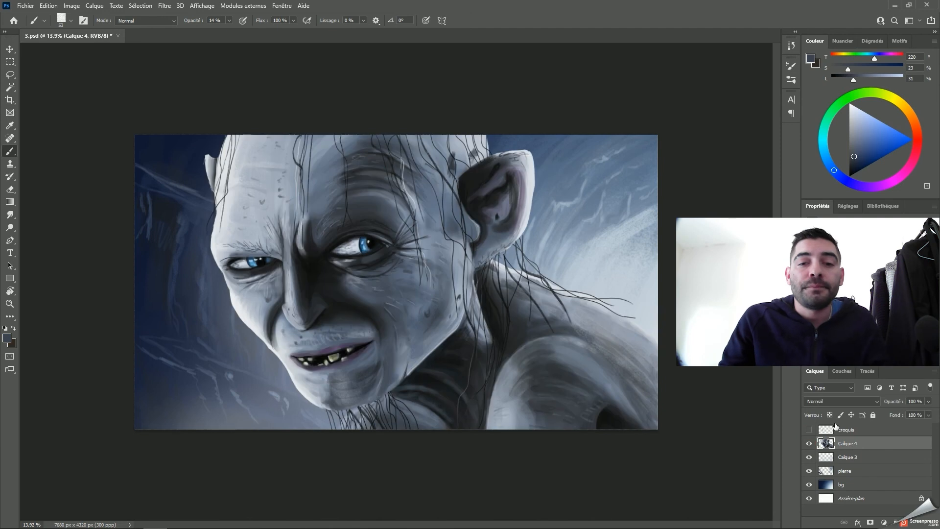
- Lasso the shoulder and arm, apply a Gaussian blur with a 7.4 pixel radius, and deselect
key(l)
drag(488, 459, 473, 474)
click(164, 6)
click(196, 17)
drag(650, 360, 644, 360)
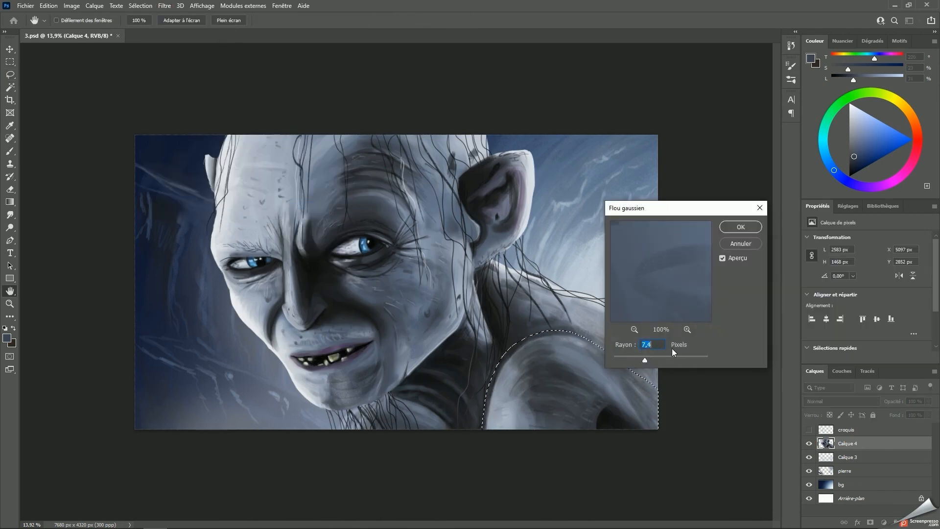
click(738, 225)
key(ctrl+d)
key(m)
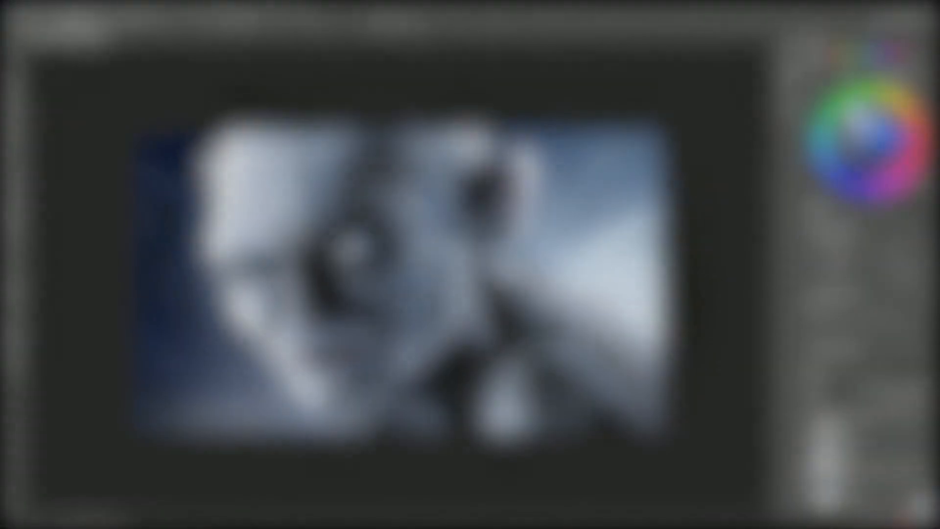